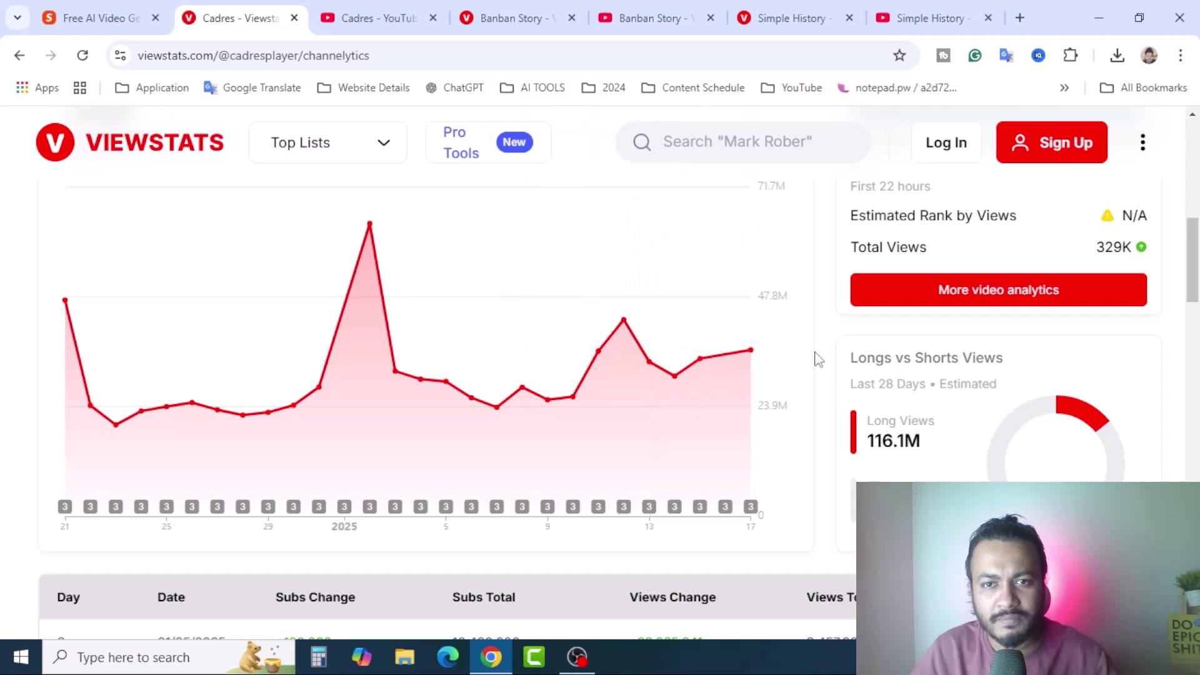
- Scroll the channel's stats page and highlight the $918 - $2.4K revenue estimate
scroll(819, 353, down, 4)
scroll(819, 352, down, 7)
scroll(792, 379, up, 3)
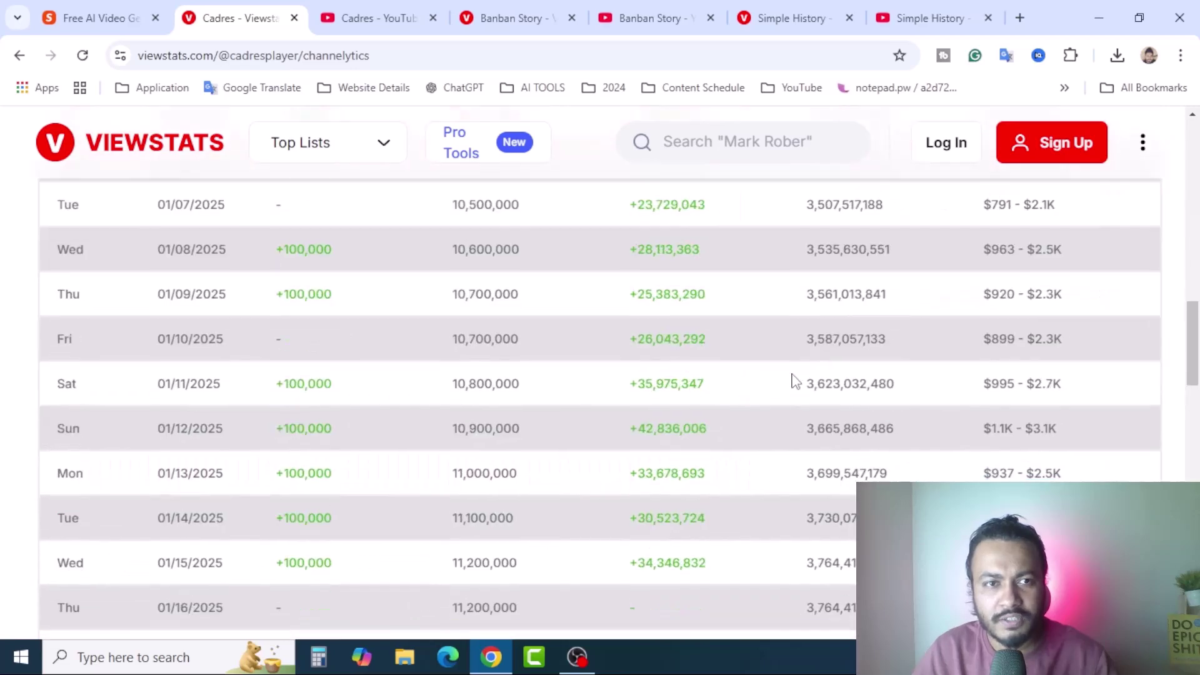
scroll(800, 417, up, 1)
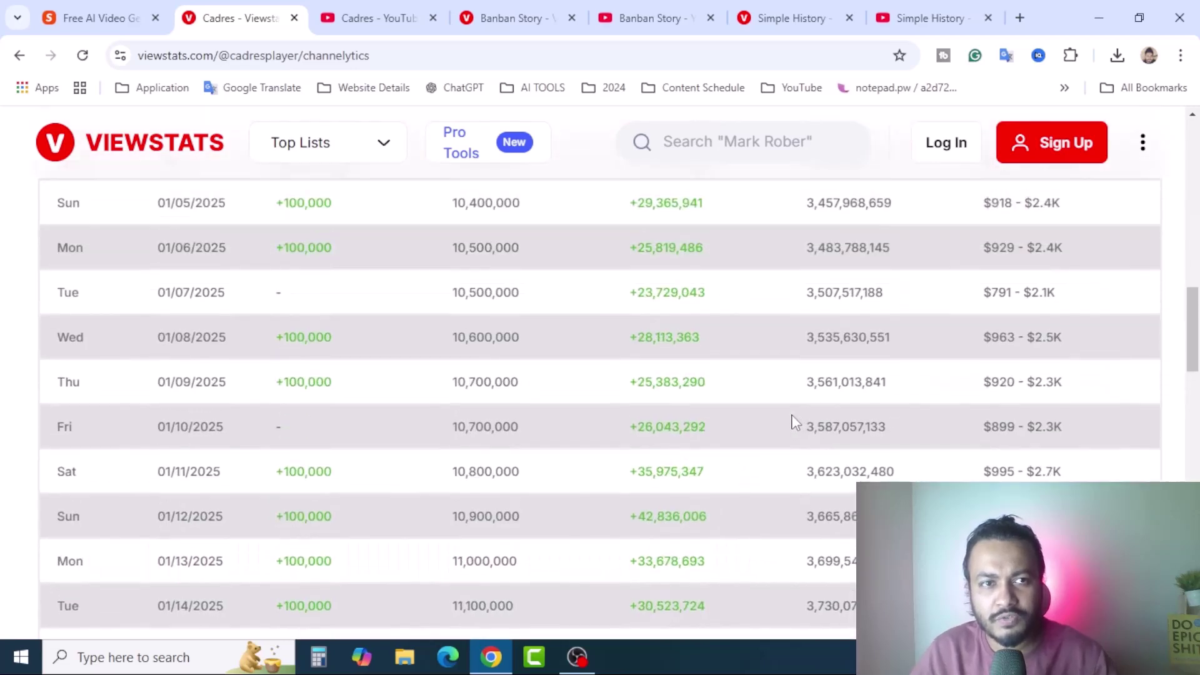
scroll(763, 436, up, 1)
scroll(766, 430, down, 2)
scroll(767, 429, up, 4)
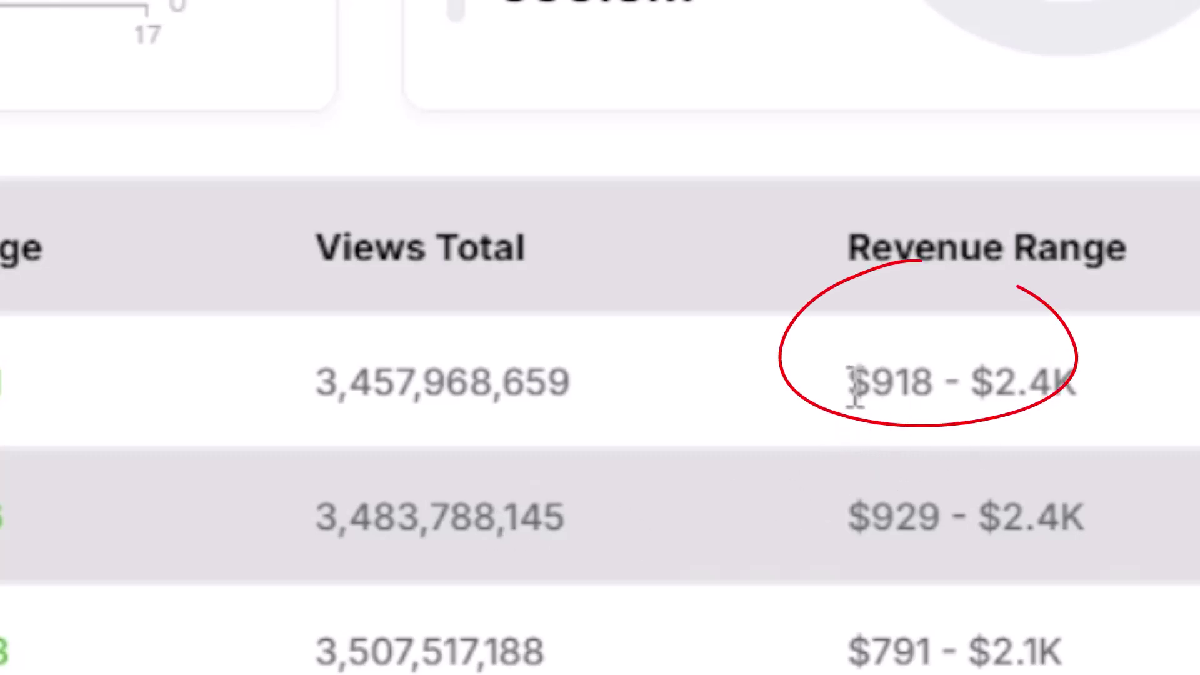
triple_click(710, 347)
- Look over the rest of the channel's ViewStats analytics, then scroll back to the top
scroll(241, 516, down, 15)
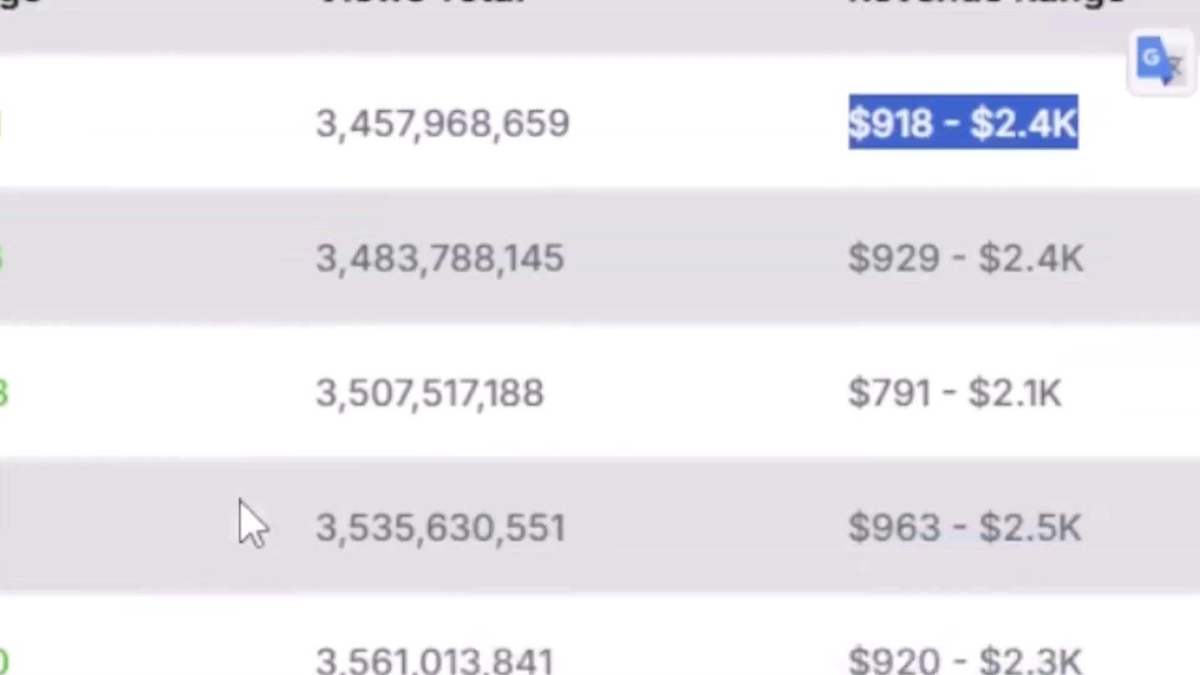
scroll(618, 341, down, 10)
scroll(621, 340, up, 5)
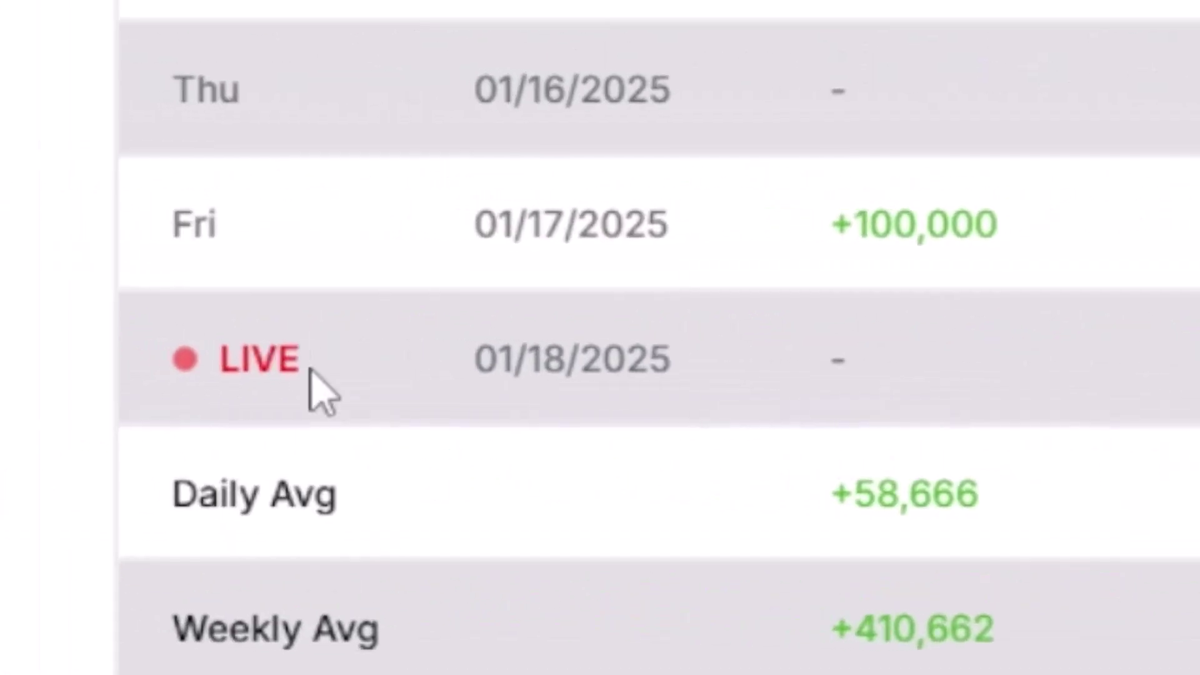
mouse_move(308, 388)
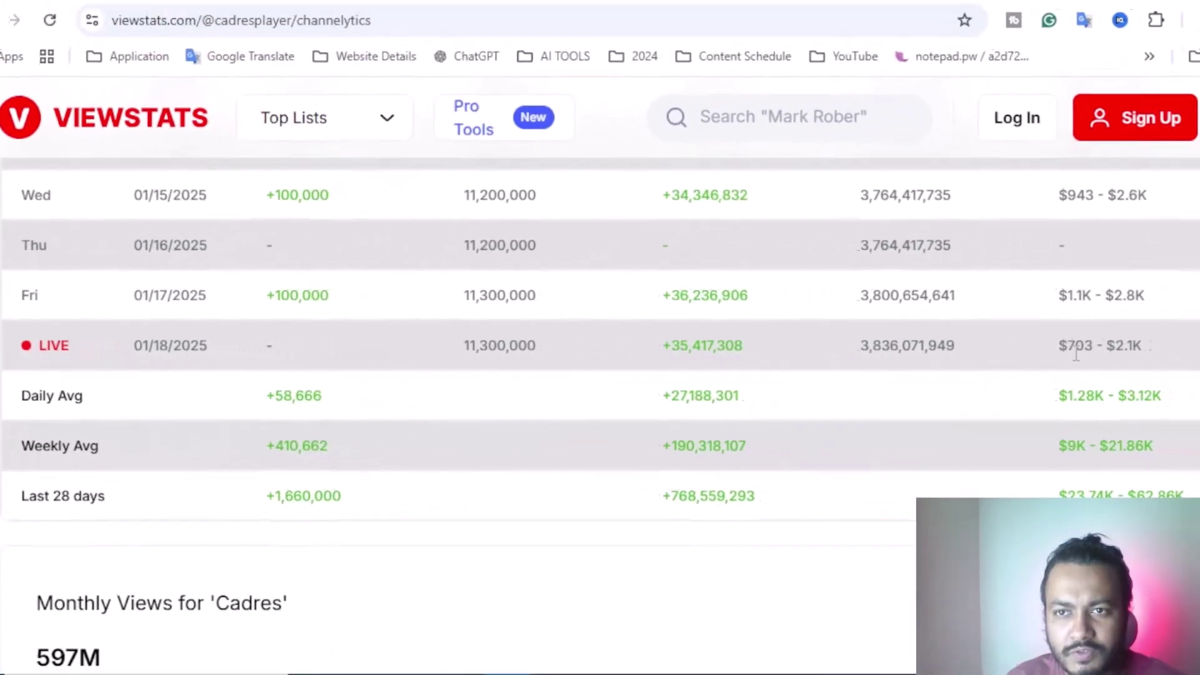
drag(812, 338, 1084, 325)
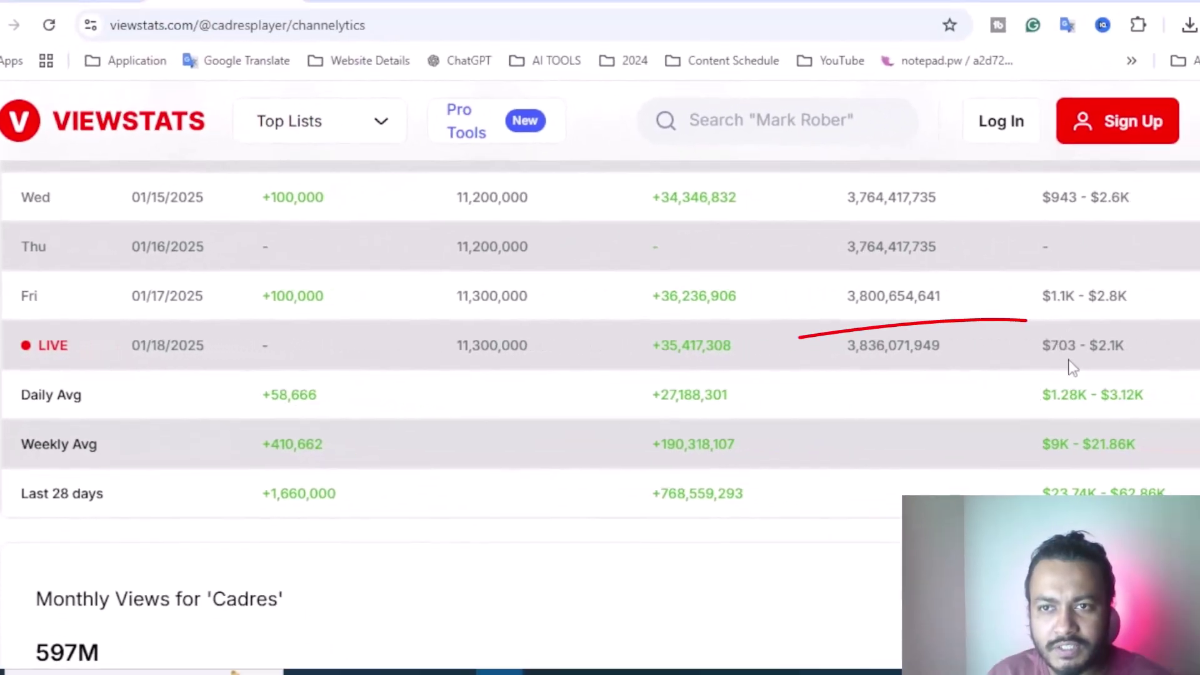
mouse_move(994, 256)
mouse_down()
mouse_move(1079, 375)
mouse_move(1009, 420)
mouse_up()
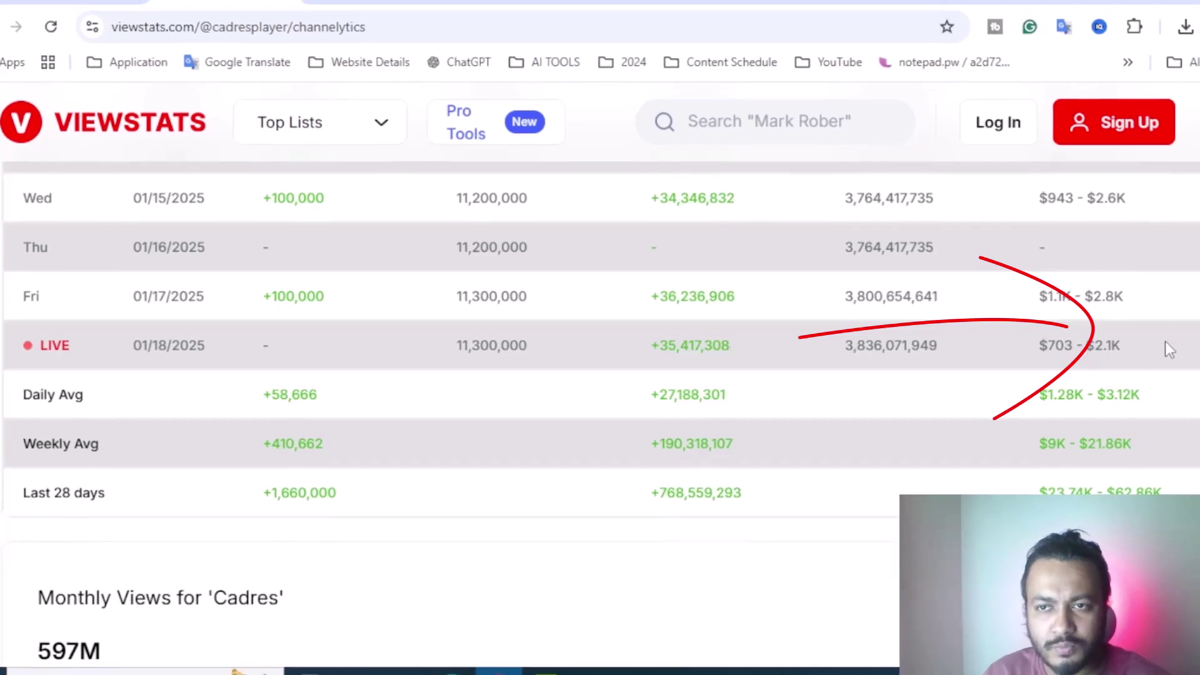
scroll(816, 391, down, 1)
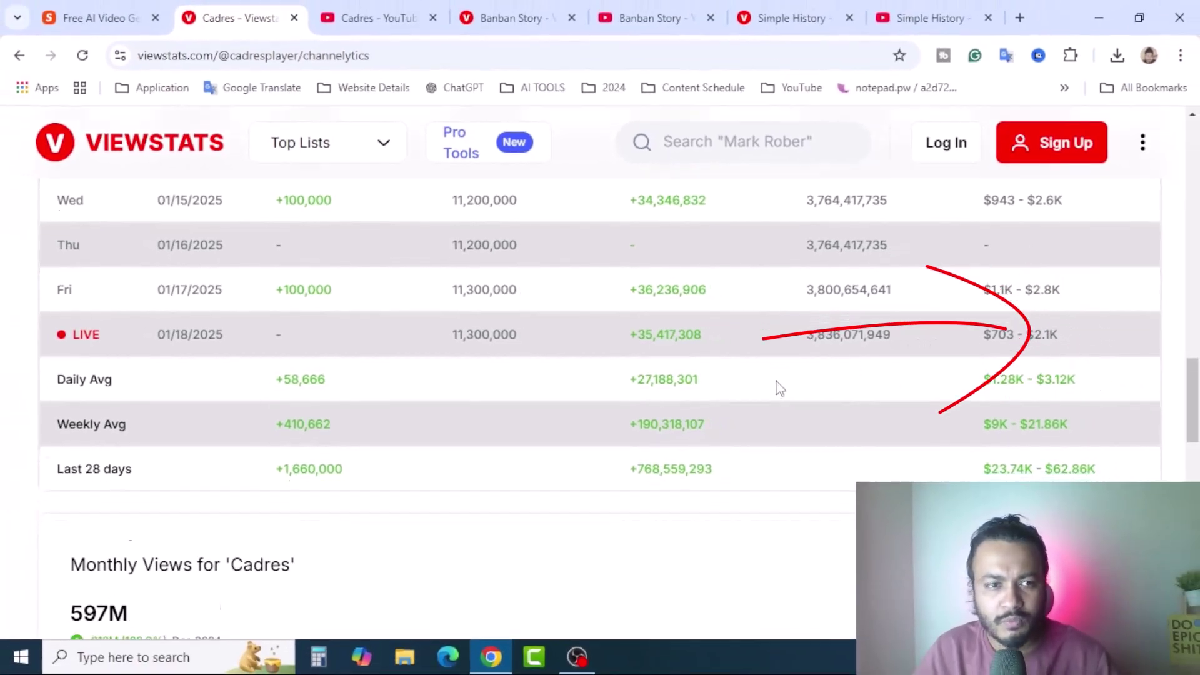
scroll(780, 388, down, 5)
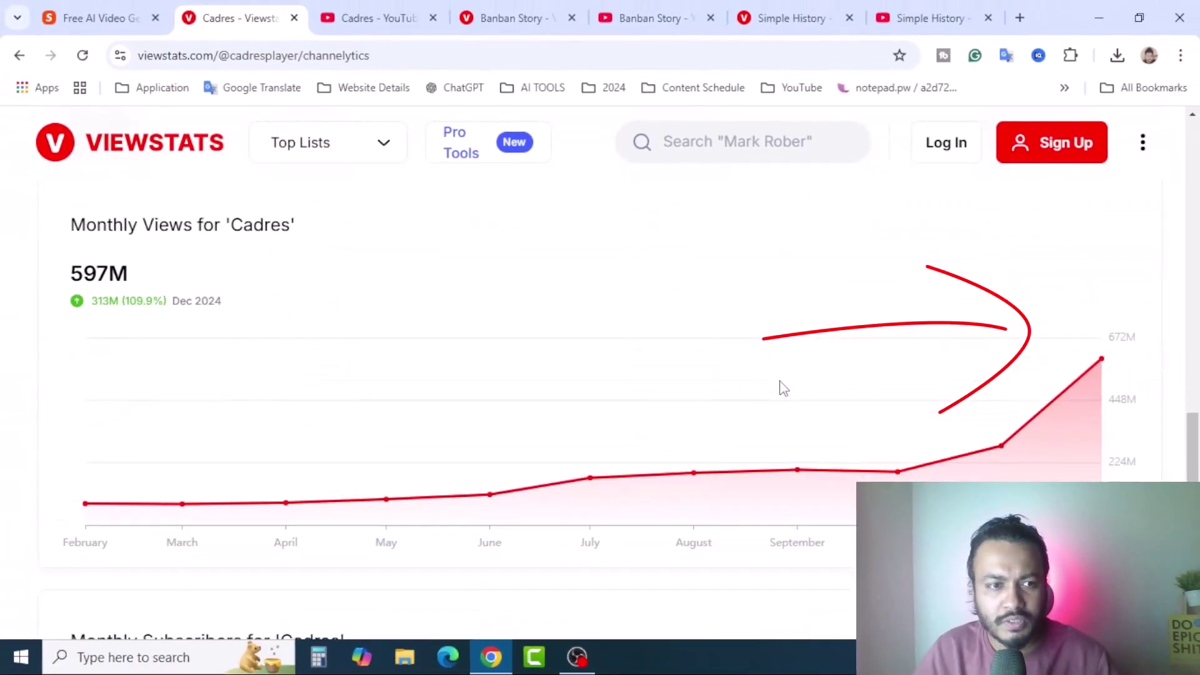
scroll(781, 388, up, 12)
scroll(973, 377, down, 5)
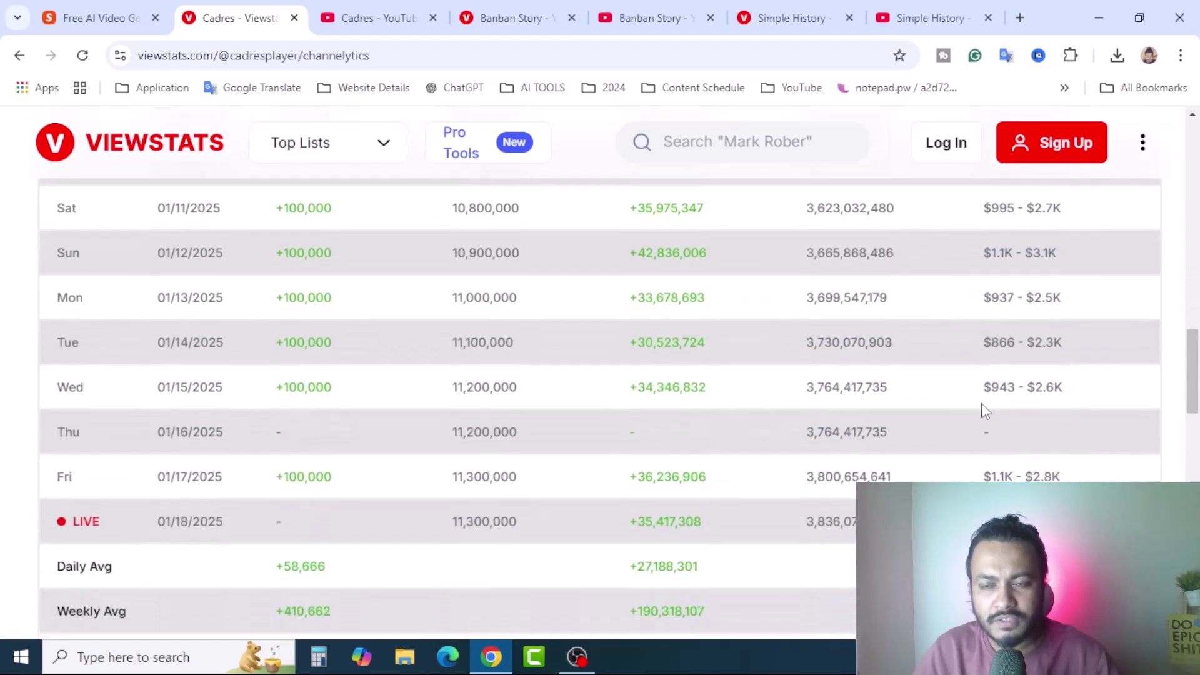
scroll(982, 411, down, 6)
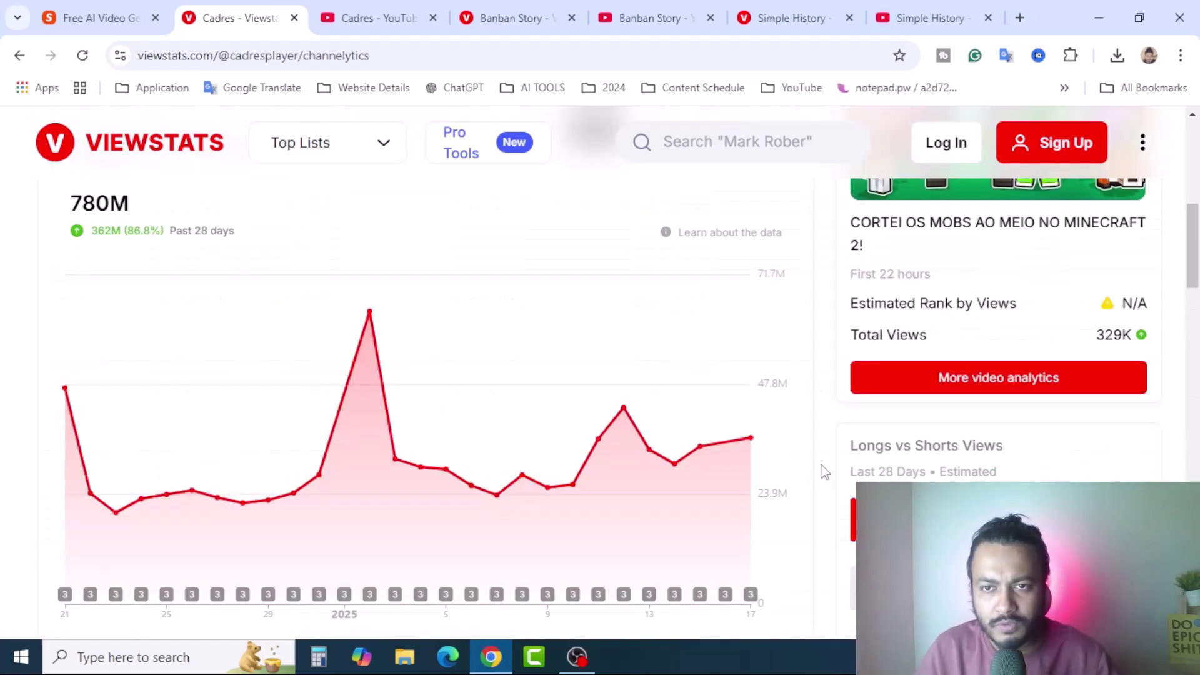
scroll(823, 472, up, 1)
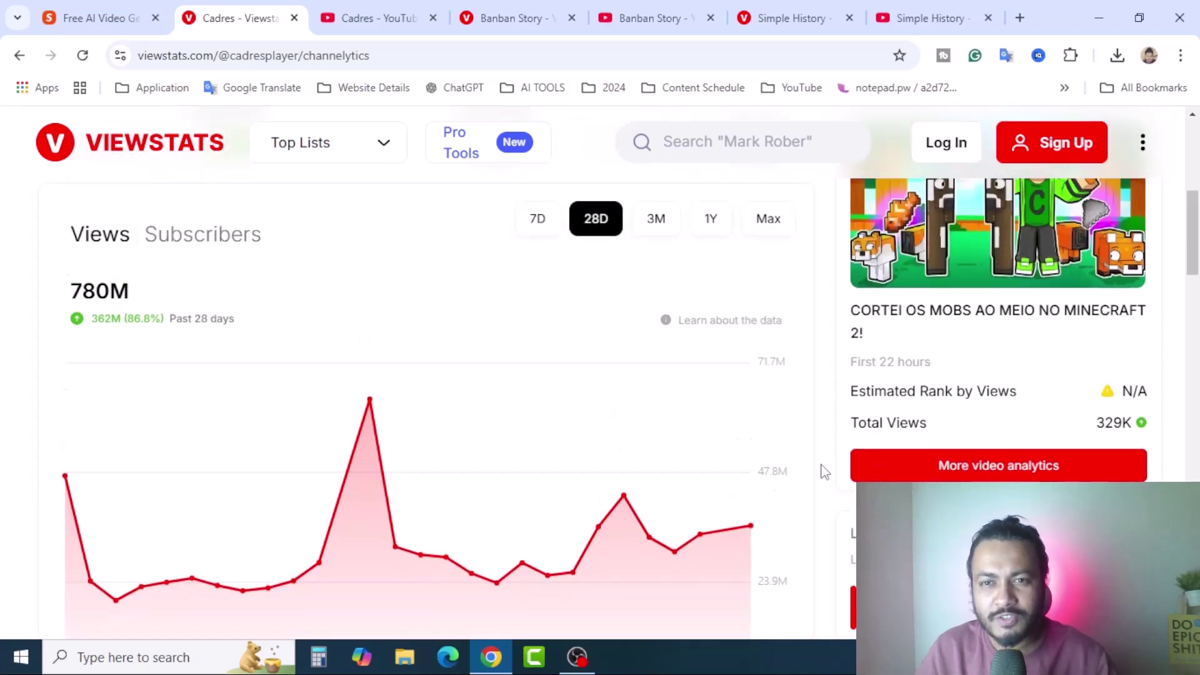
scroll(824, 467, up, 1)
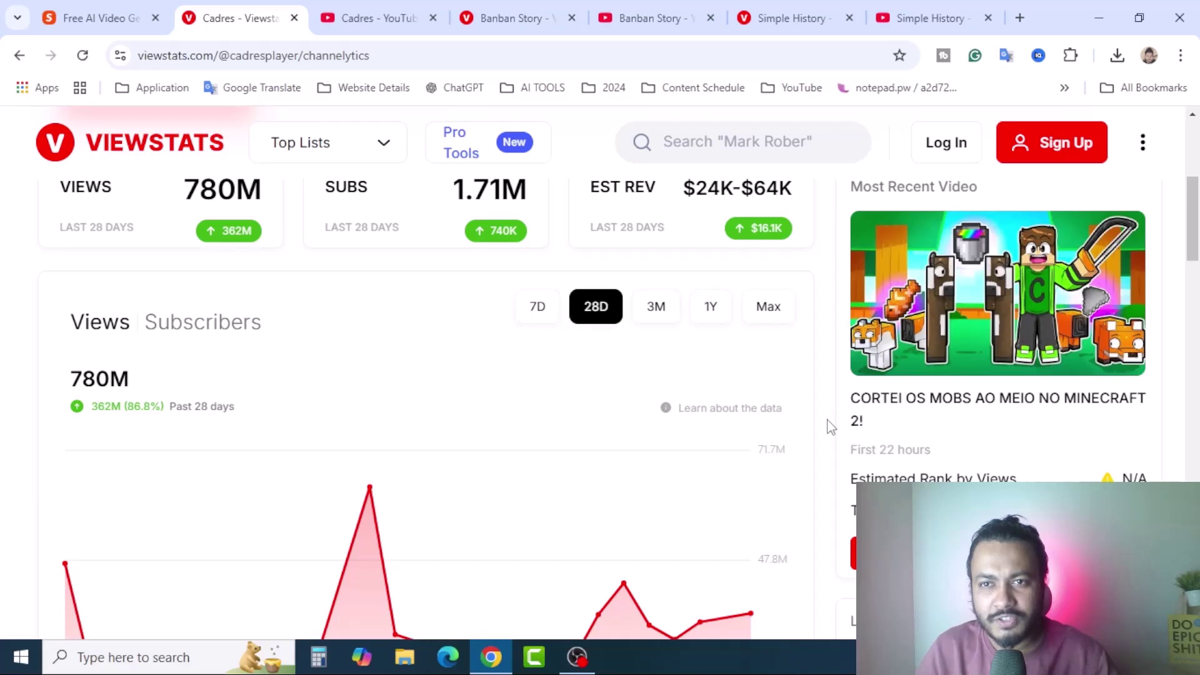
scroll(829, 427, up, 1)
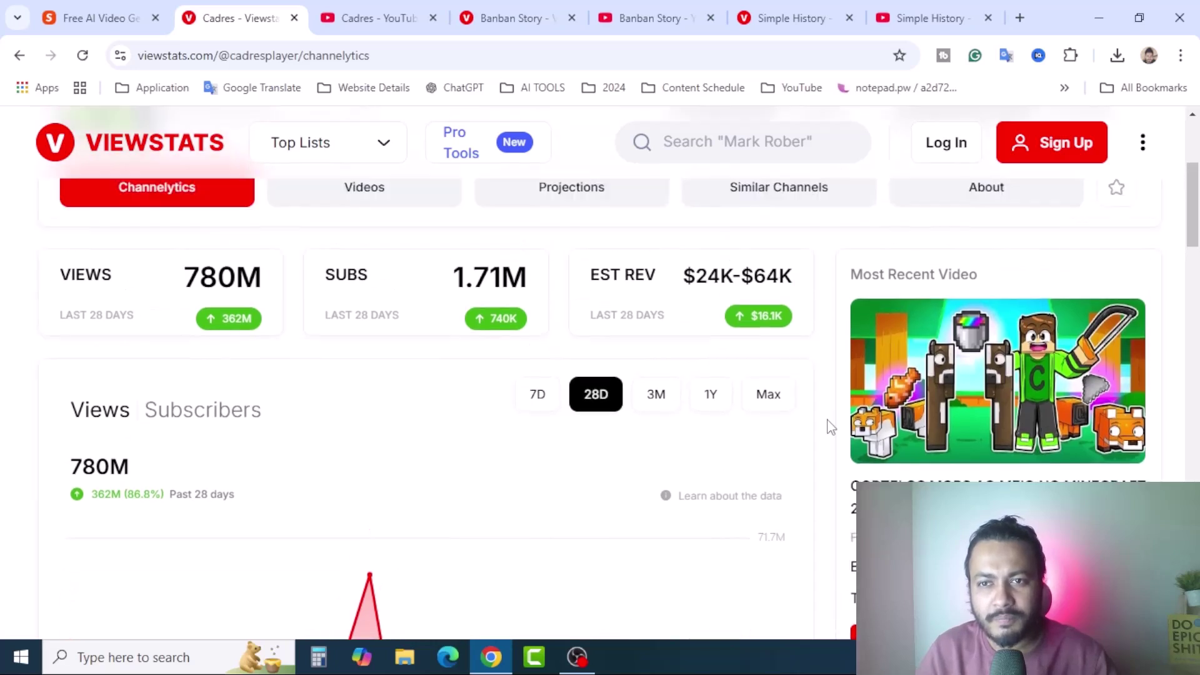
scroll(830, 426, up, 2)
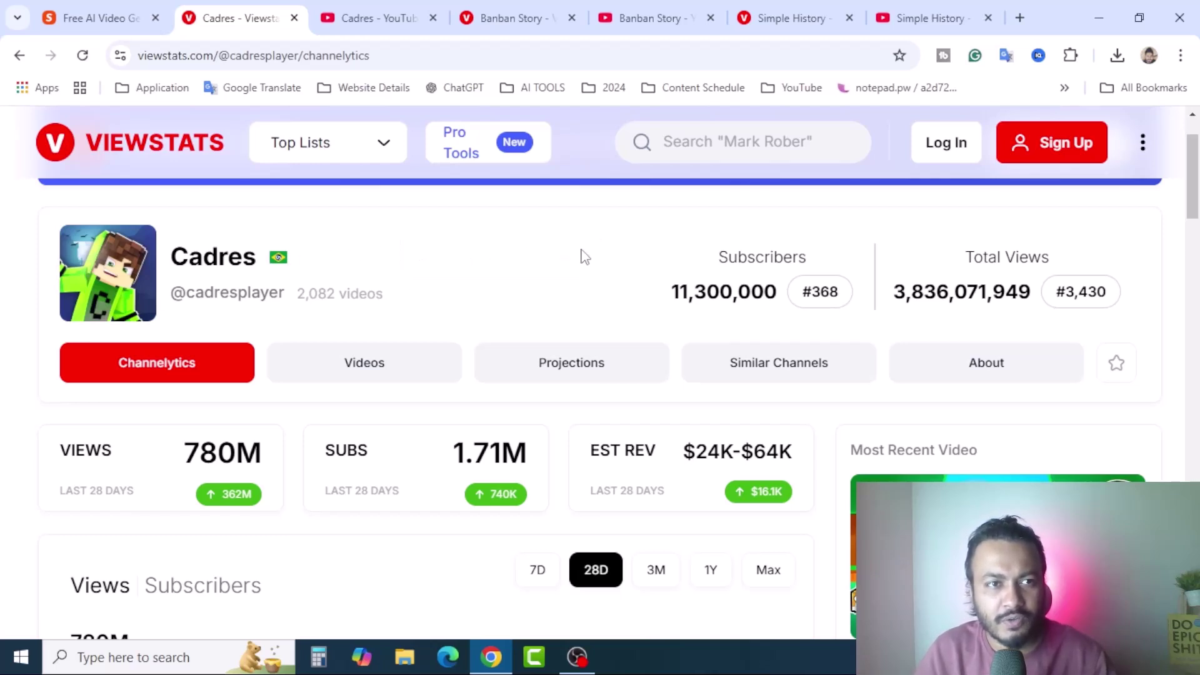
scroll(584, 257, up, 1)
- Browse the Cadres YouTube channel's video grid, noting each video's view count
click(373, 17)
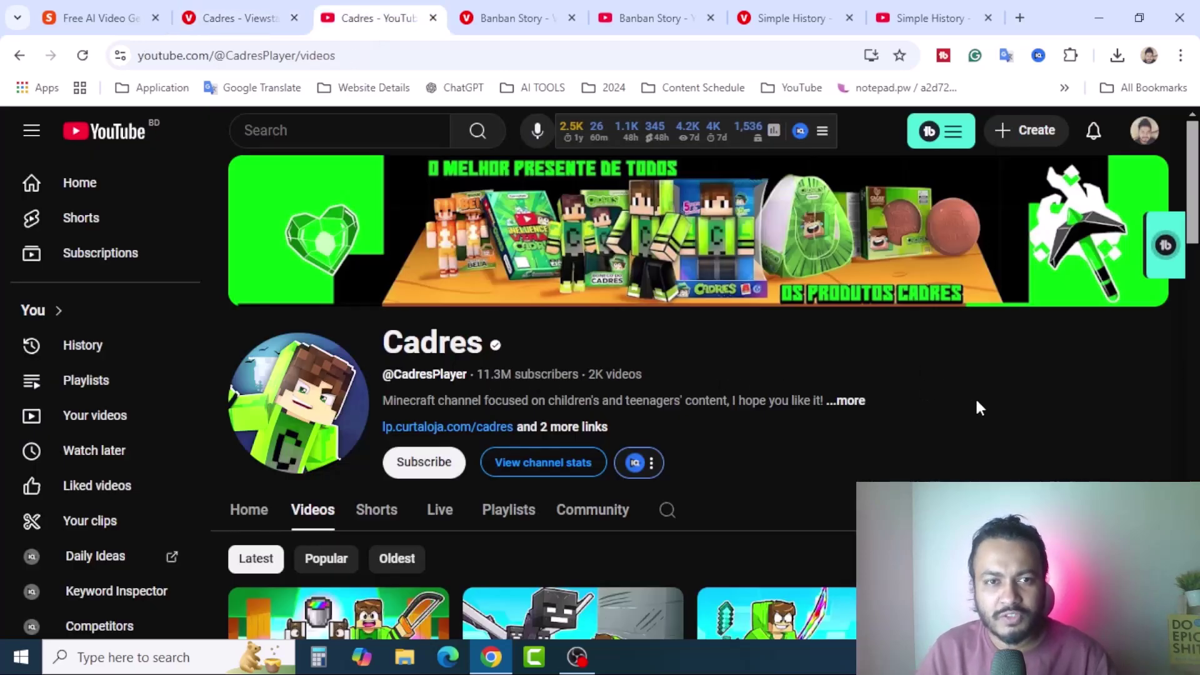
scroll(978, 407, down, 1)
scroll(977, 394, up, 1)
scroll(1157, 455, down, 4)
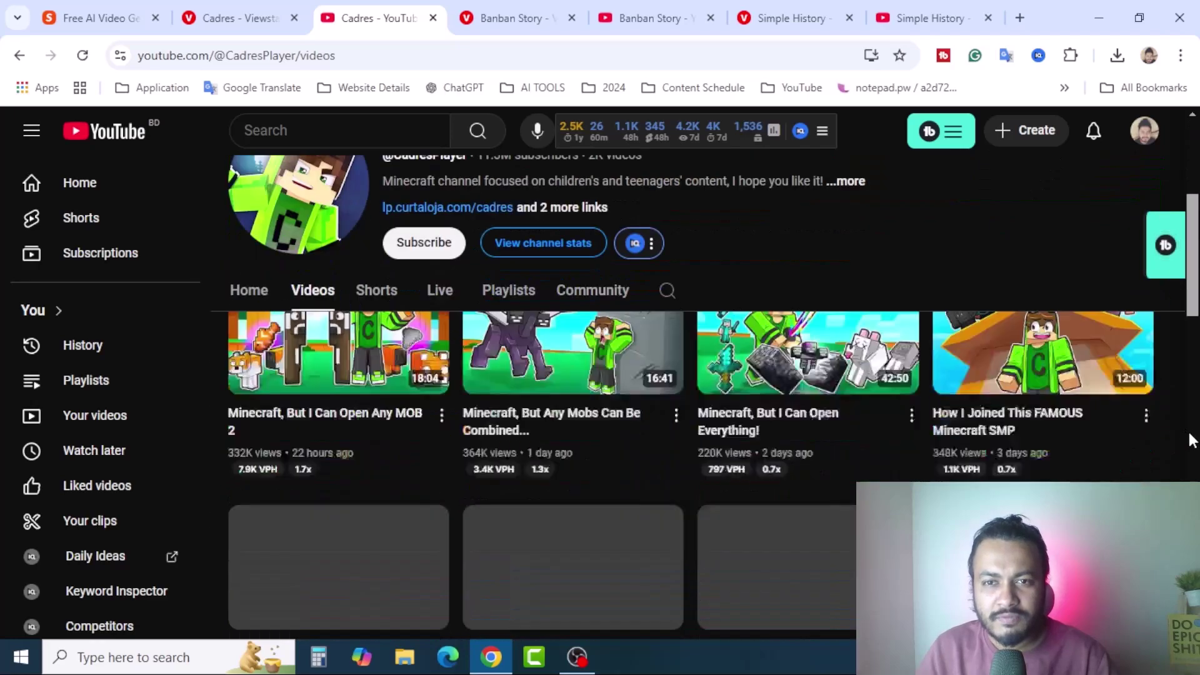
scroll(1190, 441, down, 1)
scroll(1191, 441, up, 1)
scroll(1190, 441, down, 2)
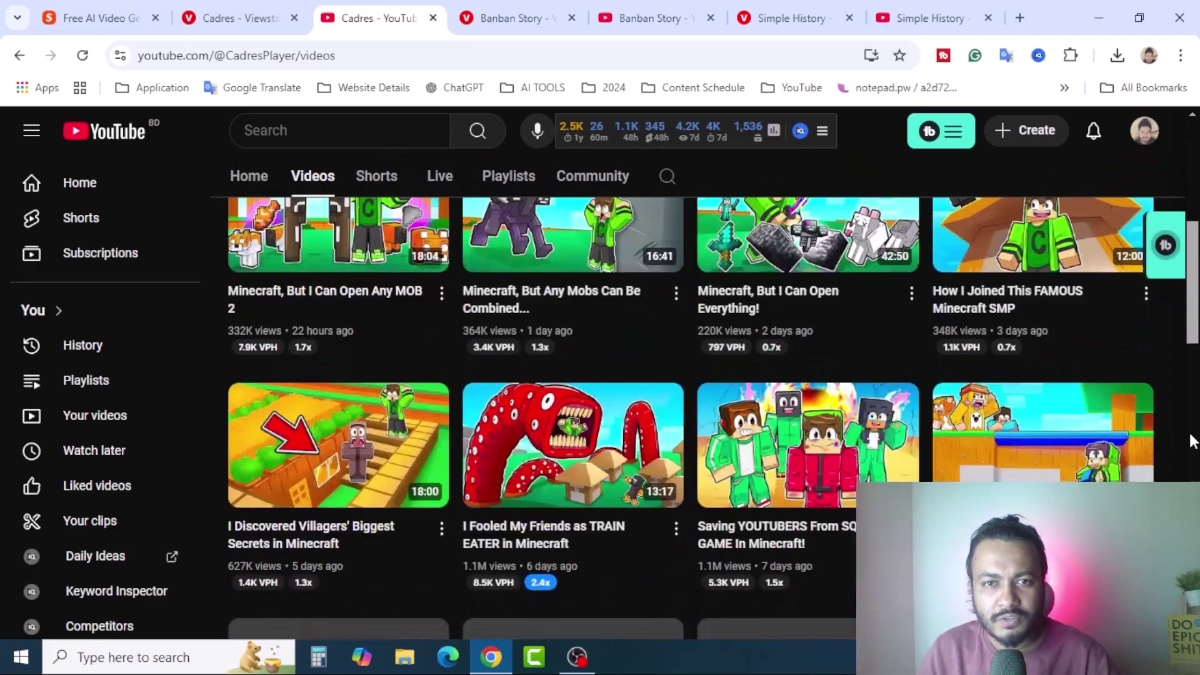
scroll(1190, 440, down, 6)
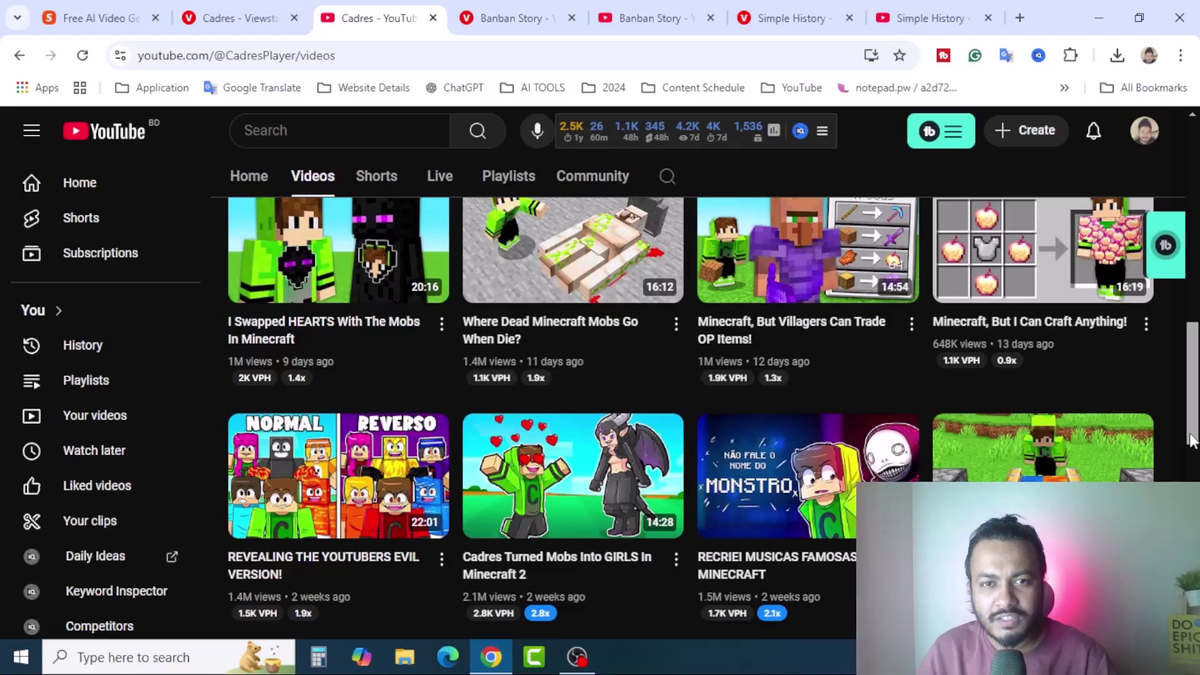
scroll(1190, 440, down, 4)
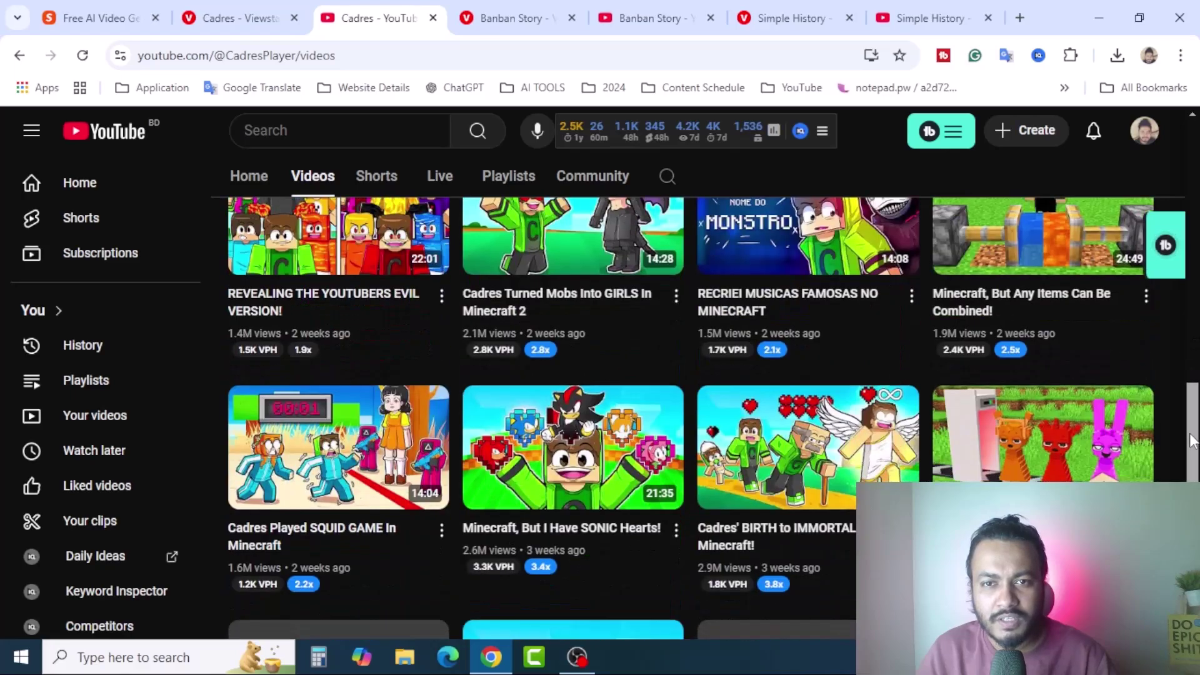
scroll(1177, 468, down, 10)
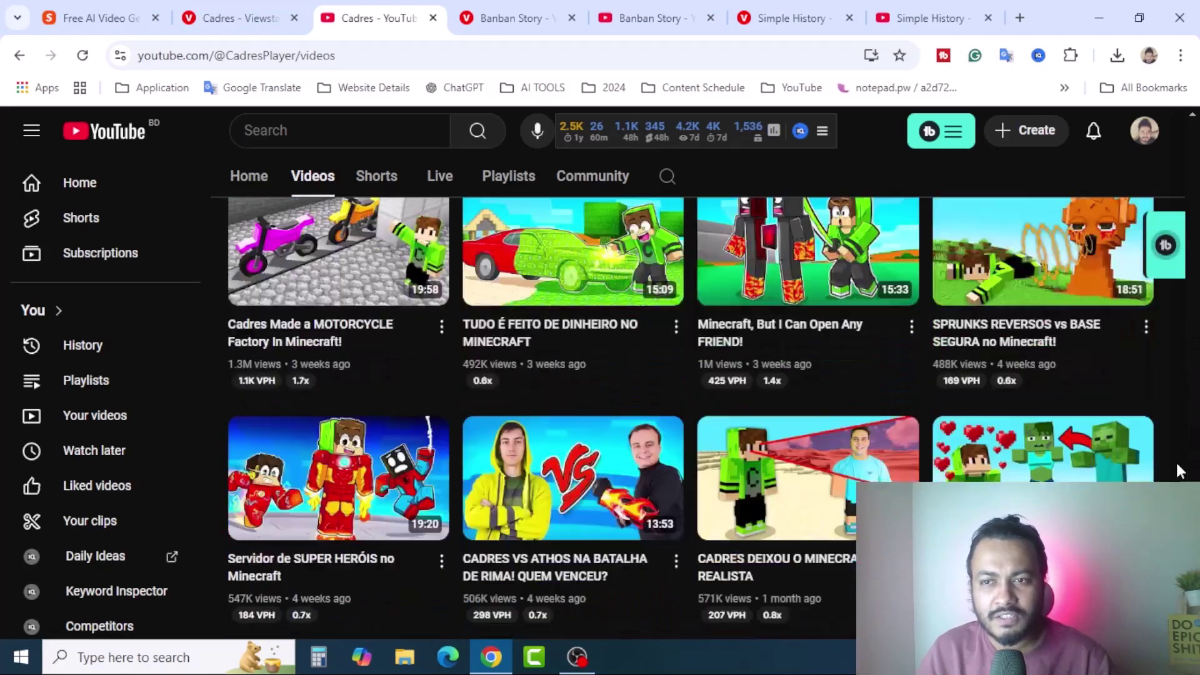
scroll(1175, 465, up, 5)
scroll(1172, 458, down, 3)
scroll(1171, 455, down, 3)
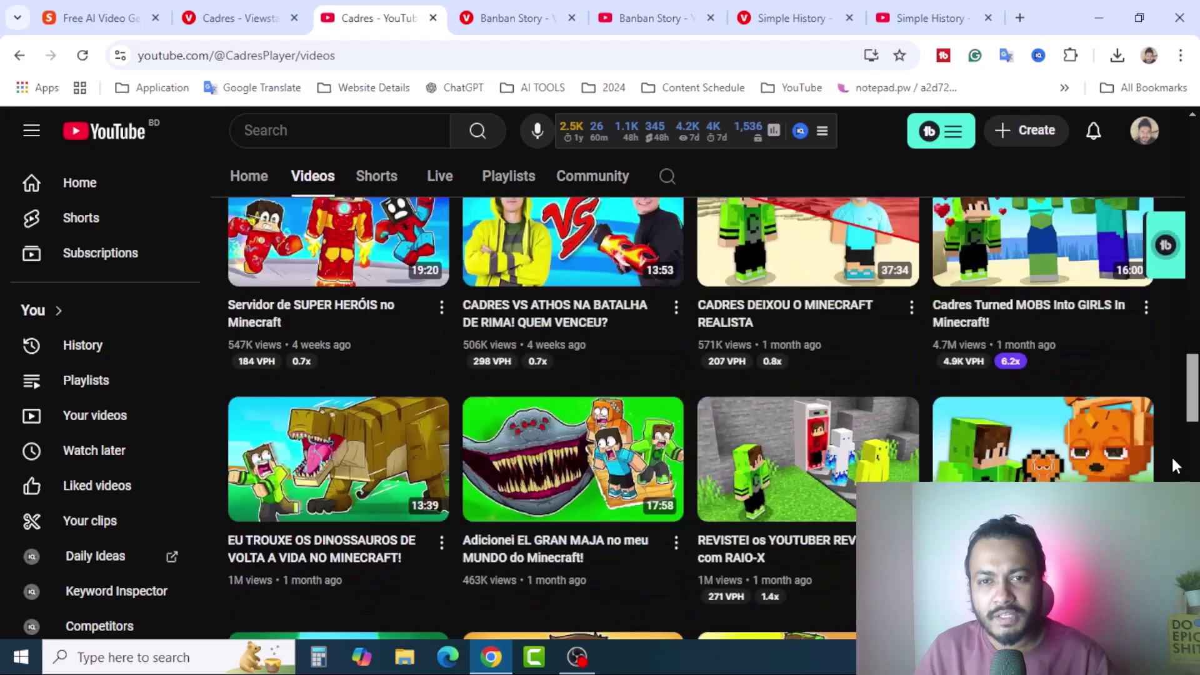
scroll(1043, 374, down, 4)
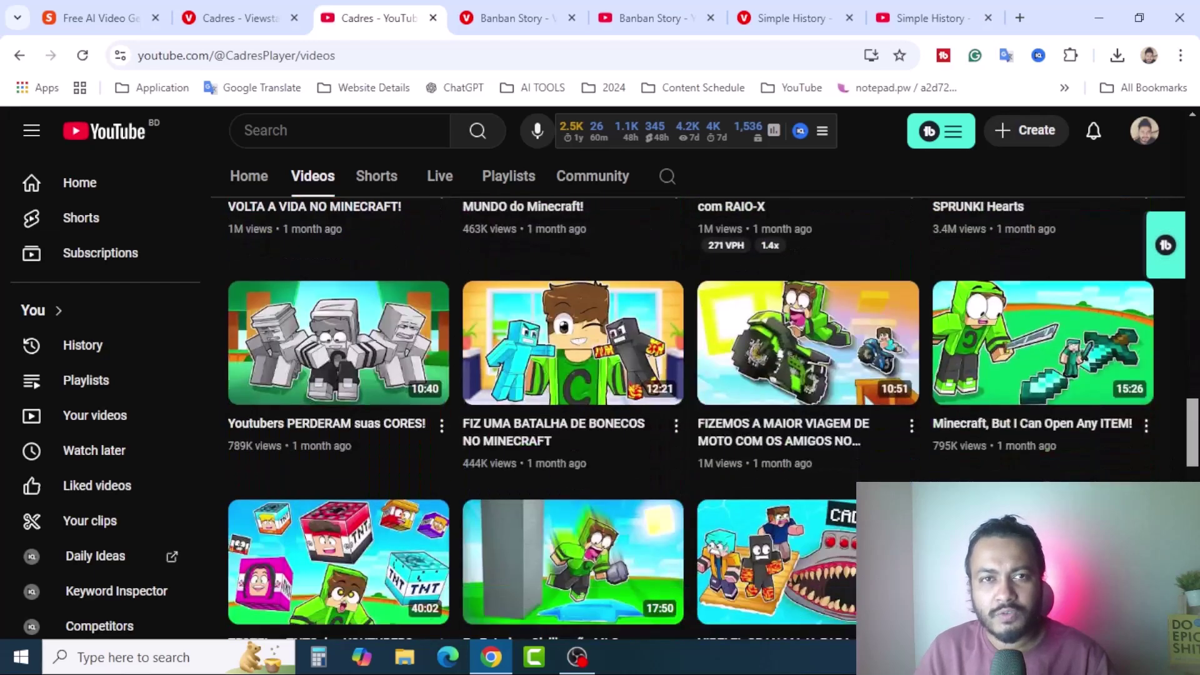
scroll(705, 418, down, 5)
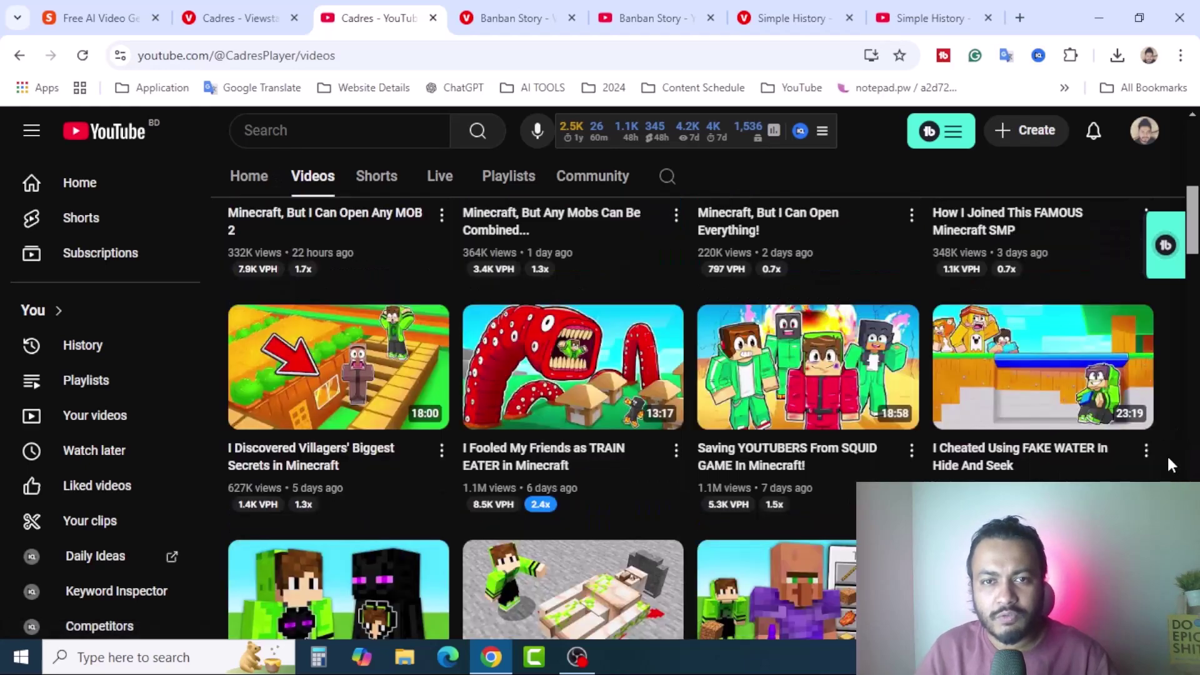
scroll(1167, 455, down, 5)
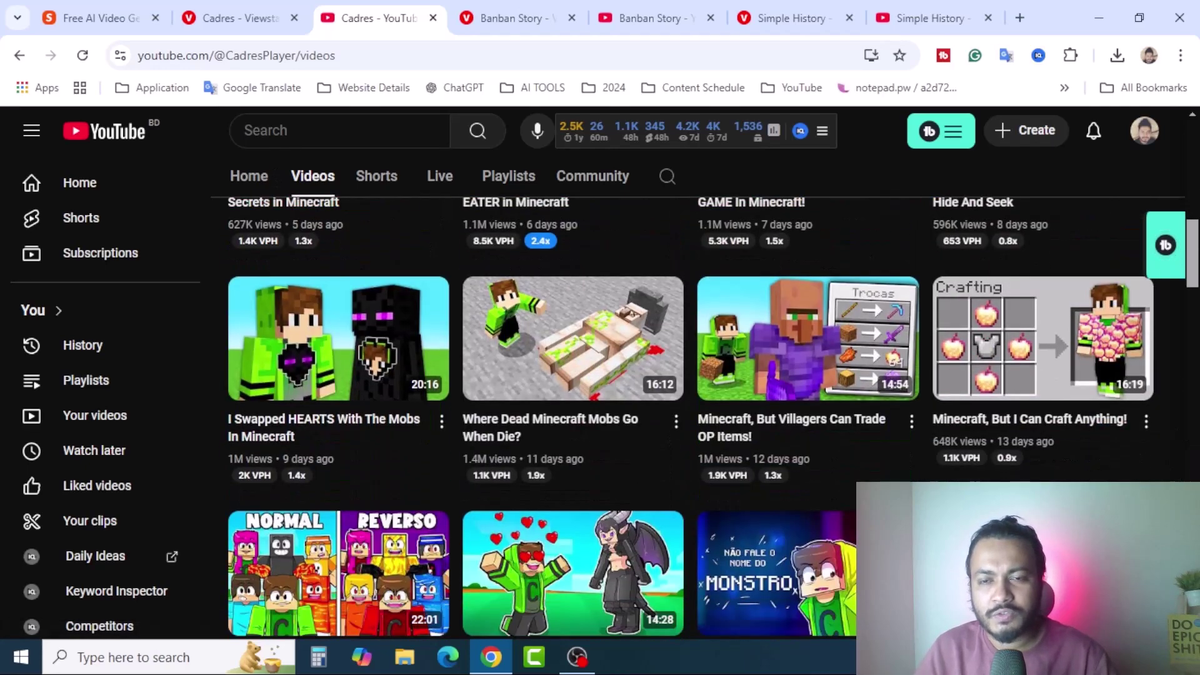
scroll(1168, 462, down, 5)
scroll(713, 418, down, 4)
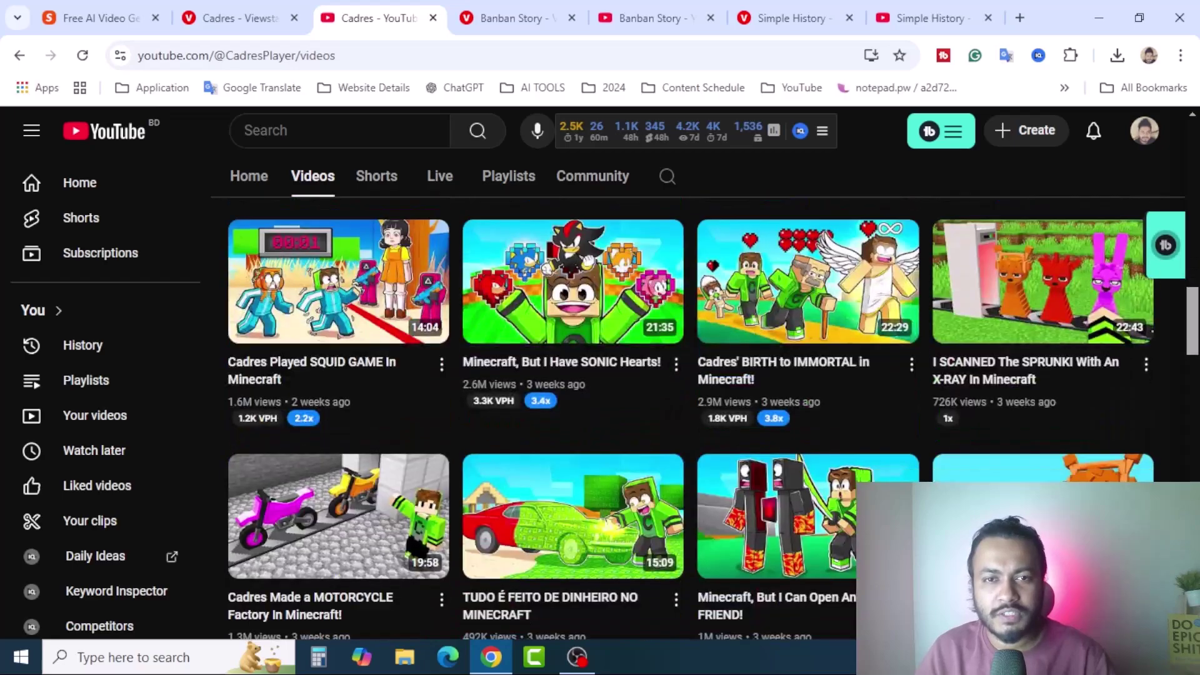
scroll(713, 418, down, 4)
scroll(713, 418, down, 4)
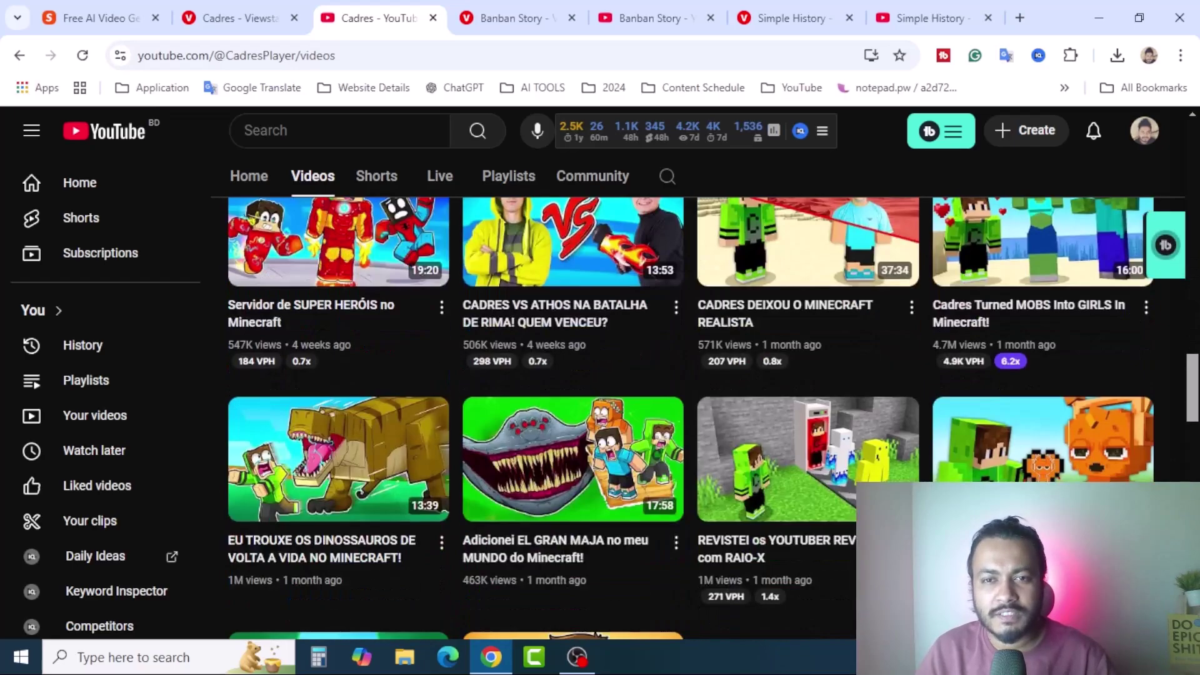
scroll(713, 418, down, 2)
scroll(713, 418, up, 2)
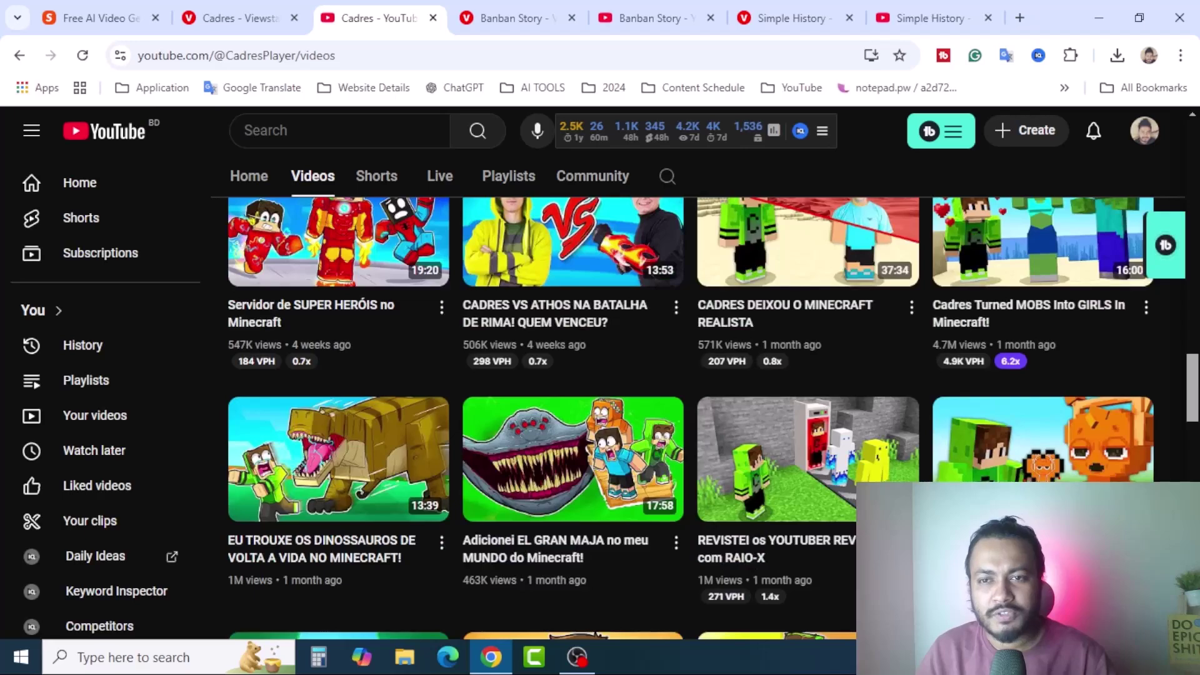
scroll(713, 418, down, 4)
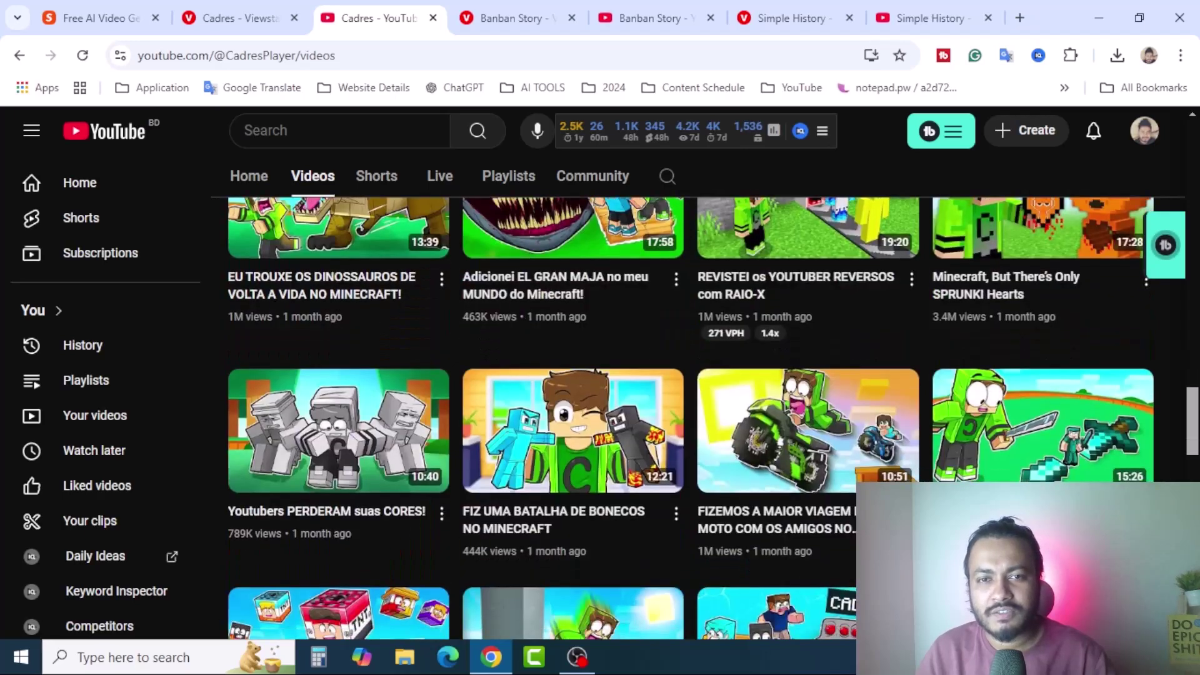
scroll(713, 418, down, 2)
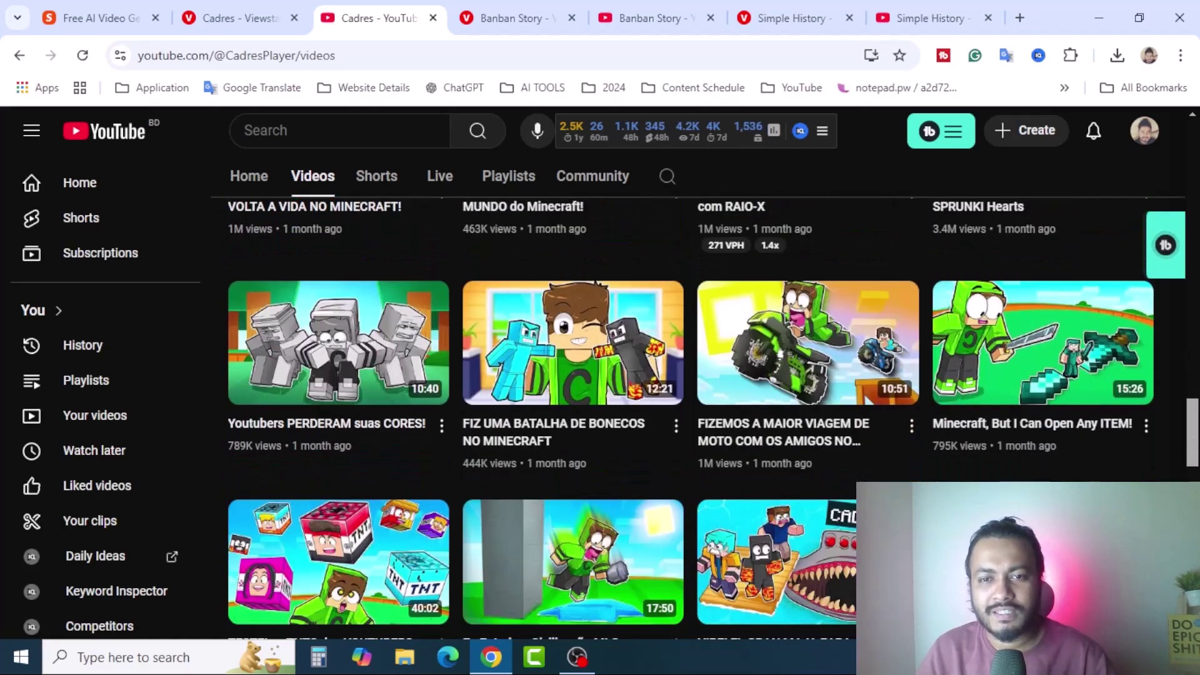
key(ctrl+Tab)
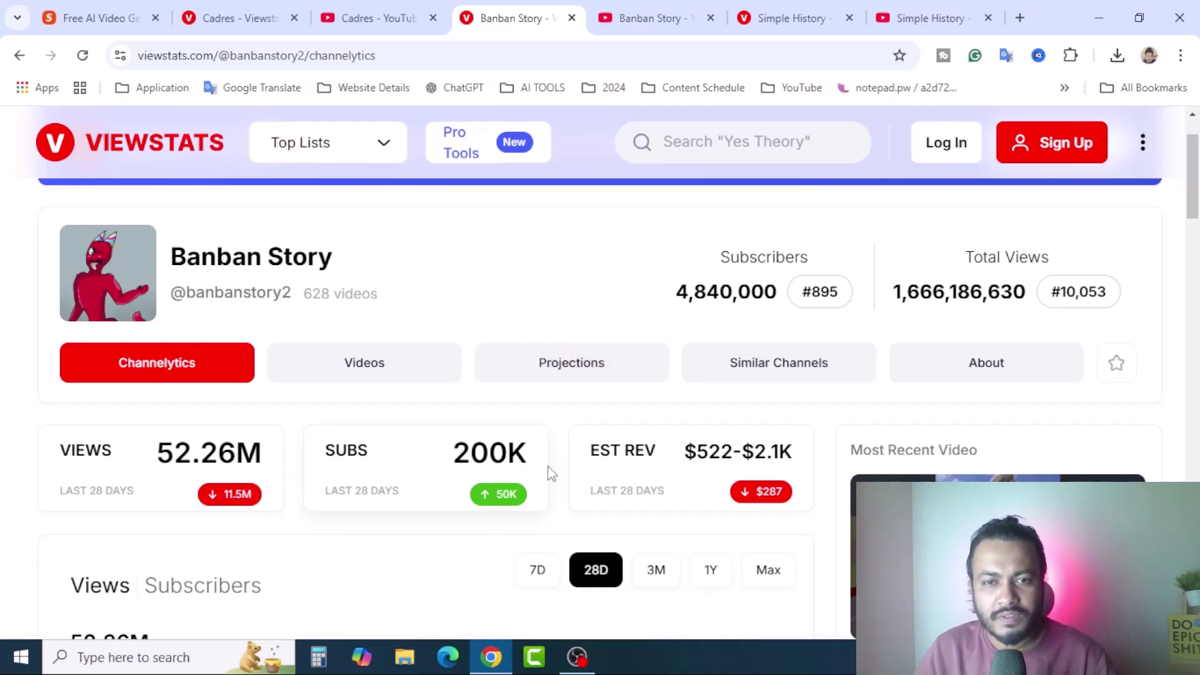
- Scroll through Banban Story's Channelytics stats cards, views chart and daily stats table
scroll(561, 453, down, 4)
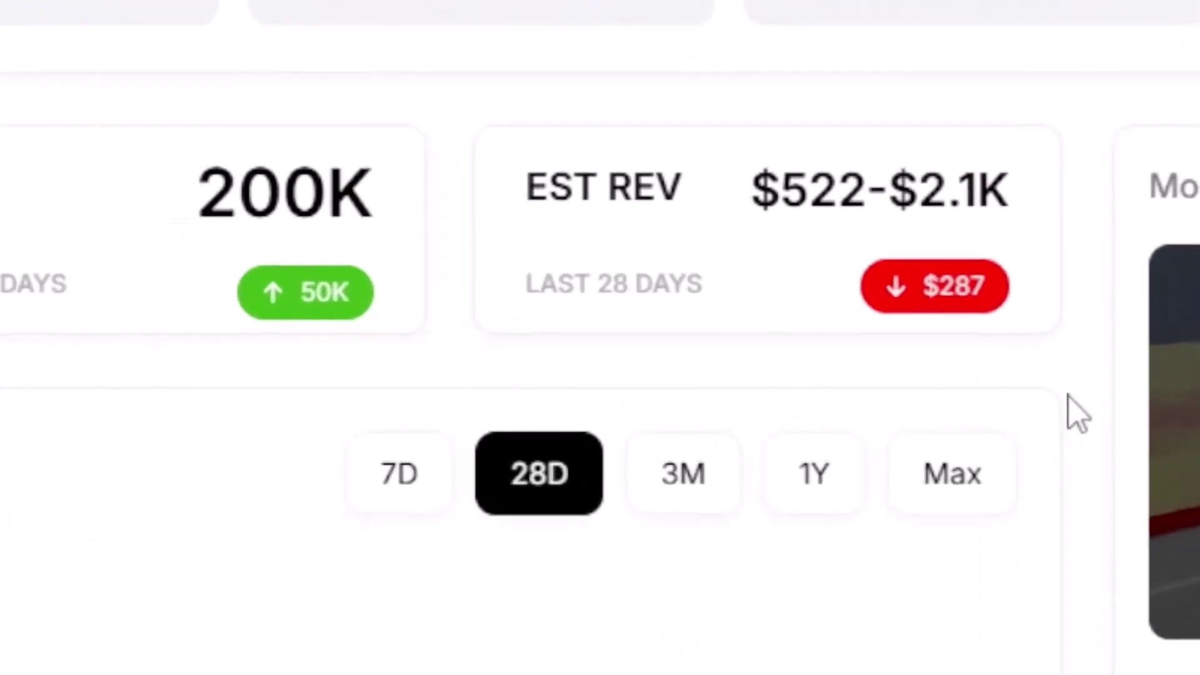
scroll(1069, 396, up, 2)
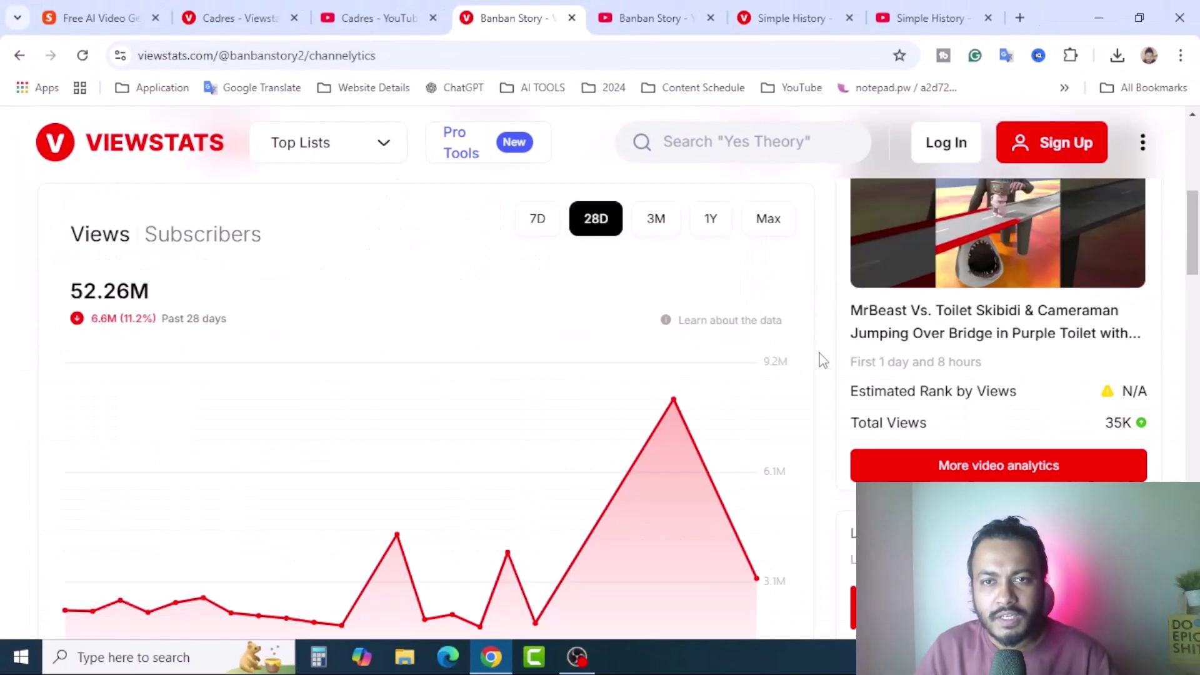
scroll(1120, 355, down, 3)
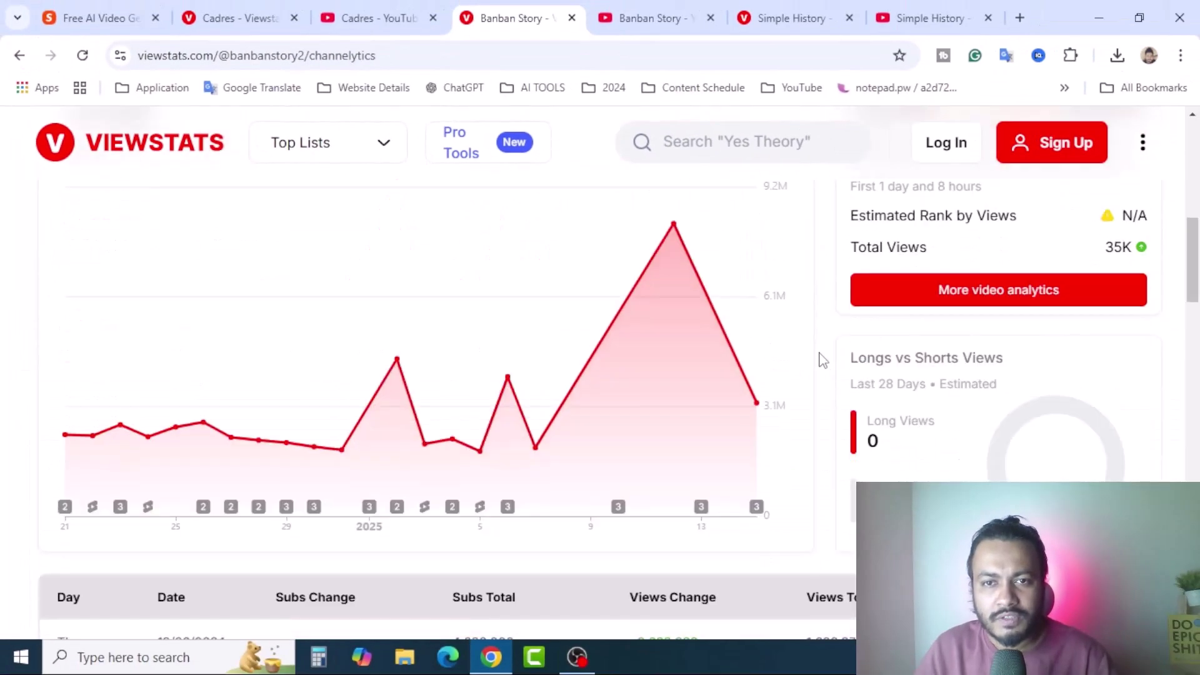
scroll(818, 406, down, 4)
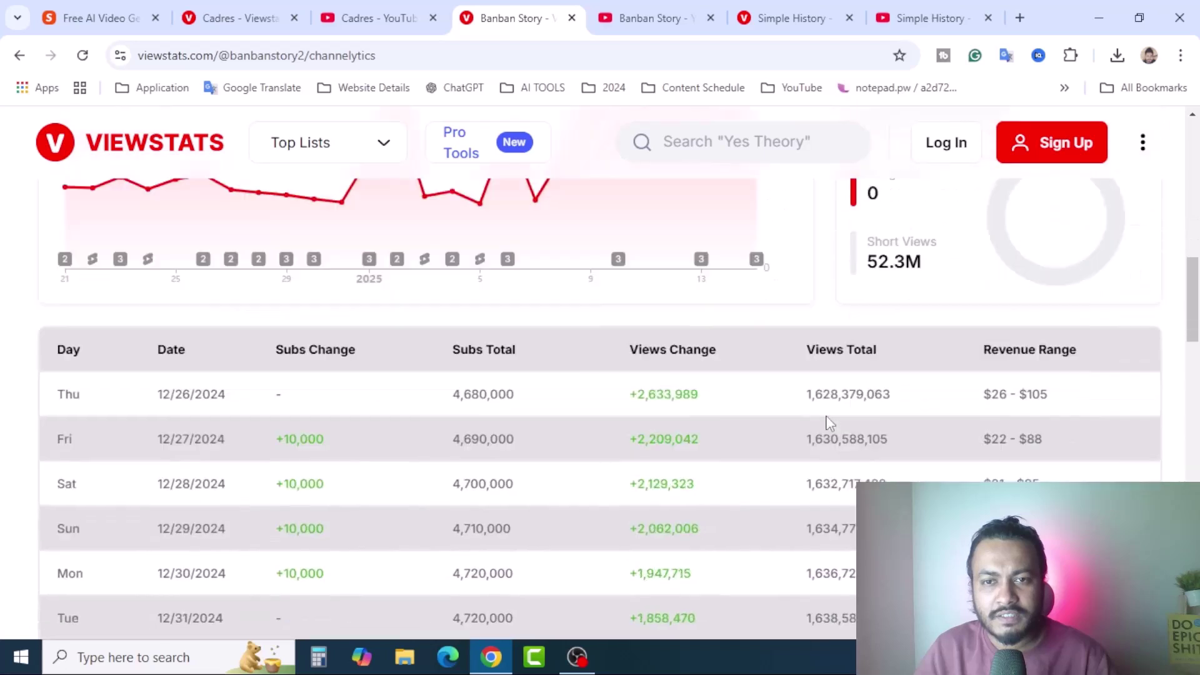
scroll(803, 447, down, 2)
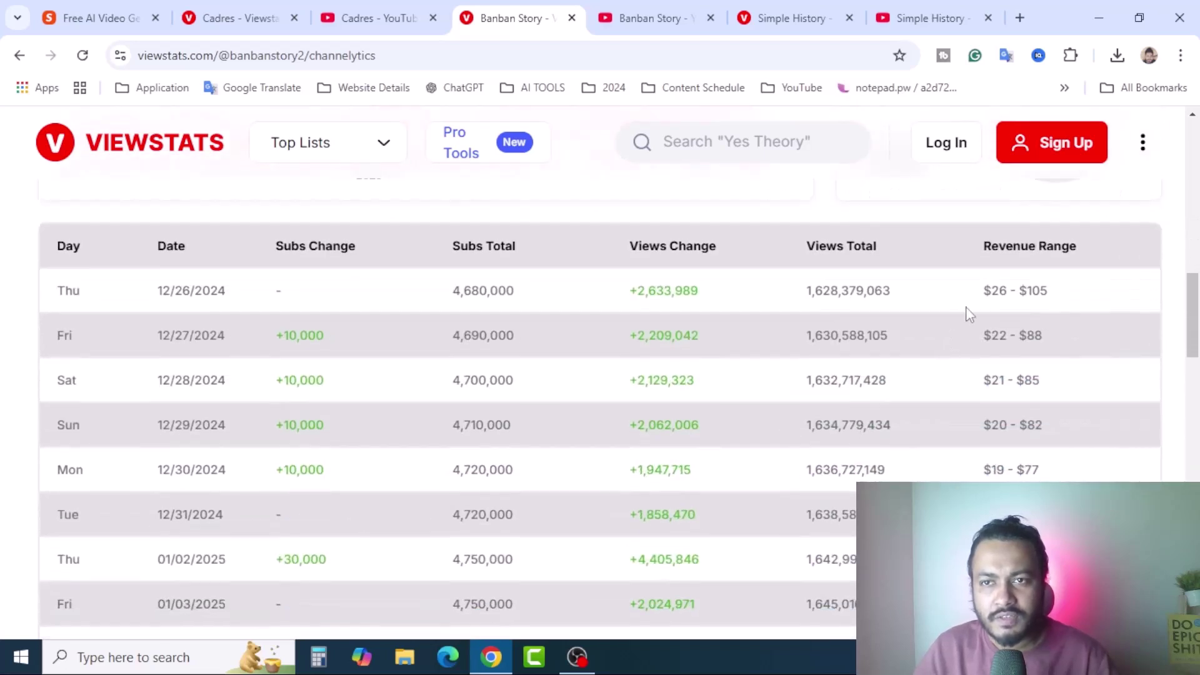
scroll(975, 364, down, 2)
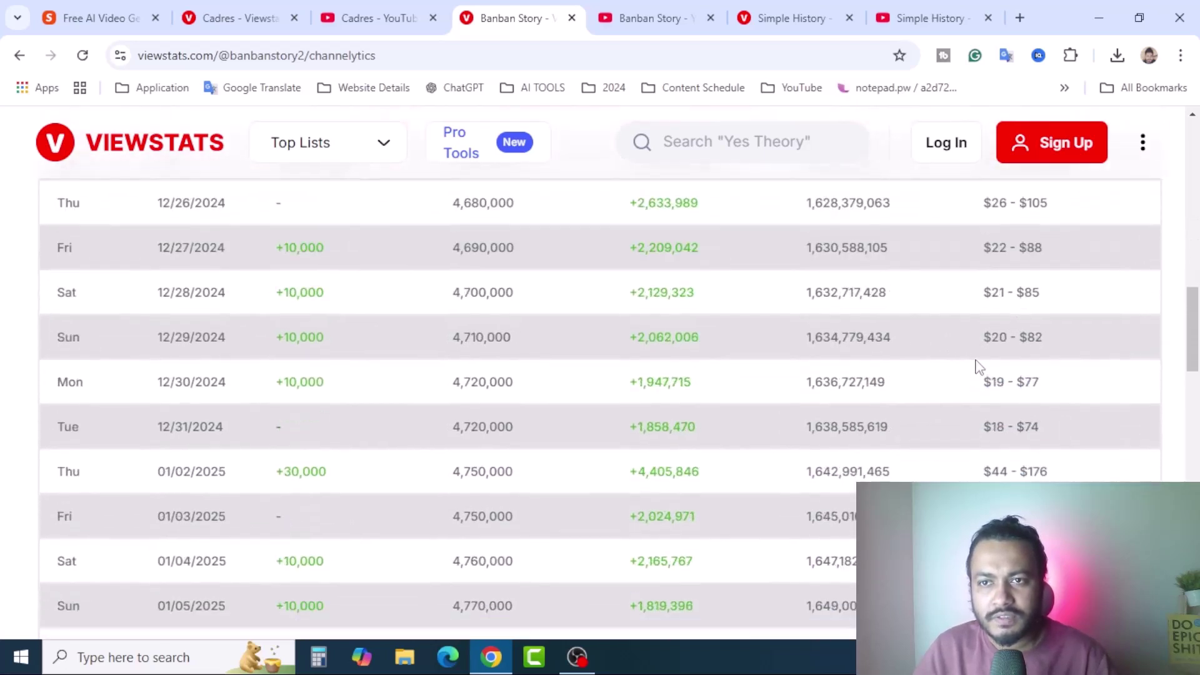
scroll(981, 417, down, 4)
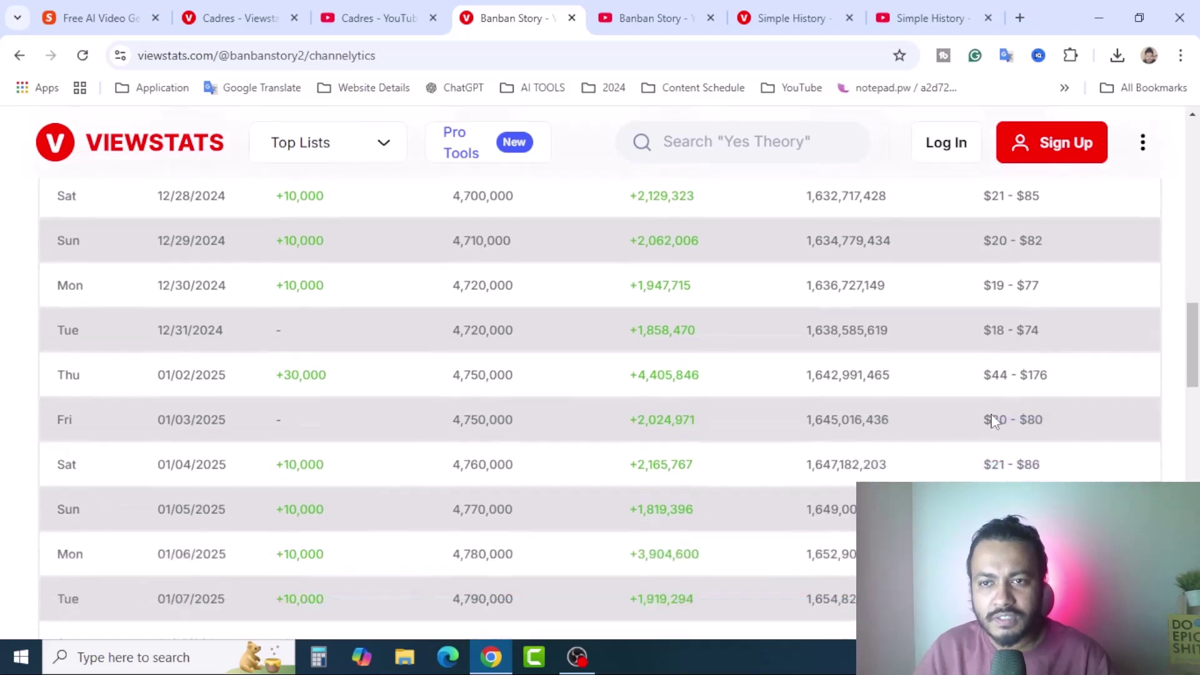
scroll(993, 422, up, 6)
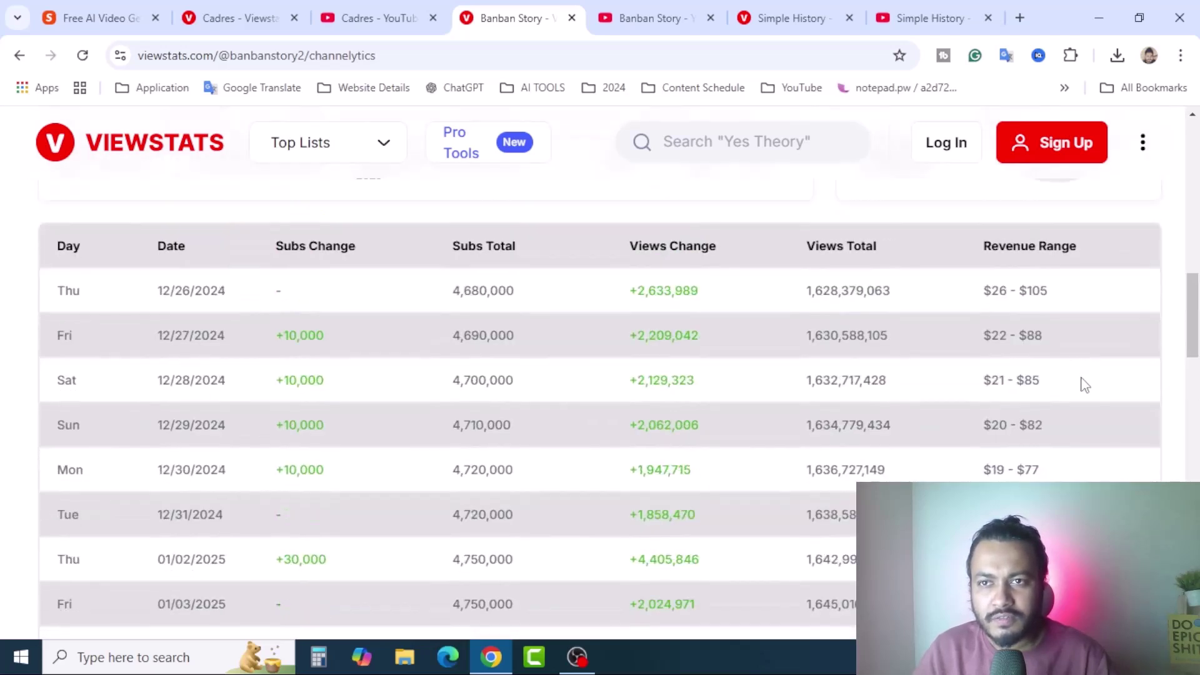
scroll(1082, 384, down, 2)
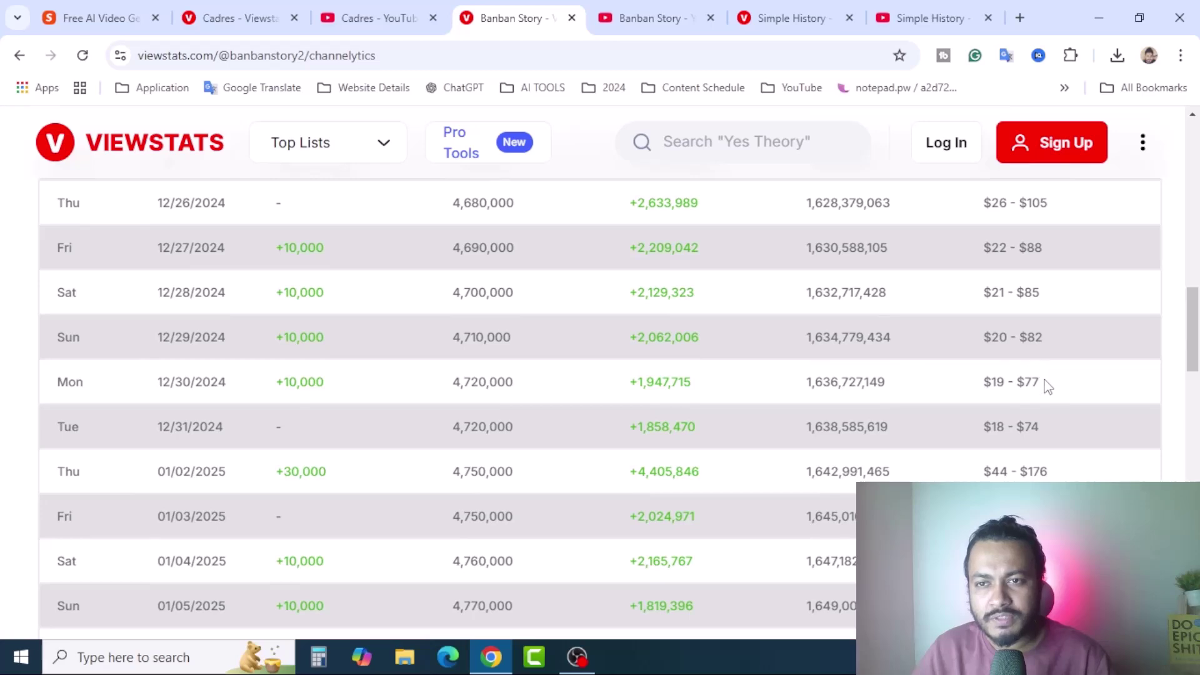
scroll(1038, 400, up, 6)
scroll(1062, 446, down, 2)
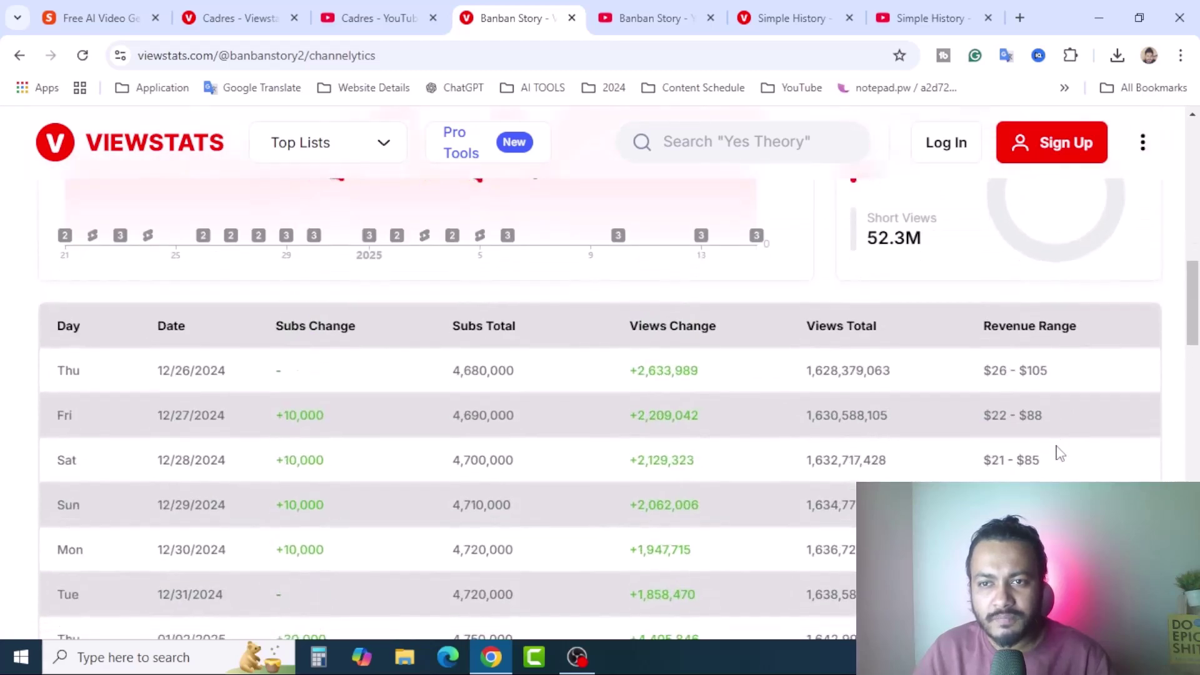
scroll(1056, 437, down, 6)
- Browse the Banban Story channel's Shorts on YouTube
key(ctrl+Tab)
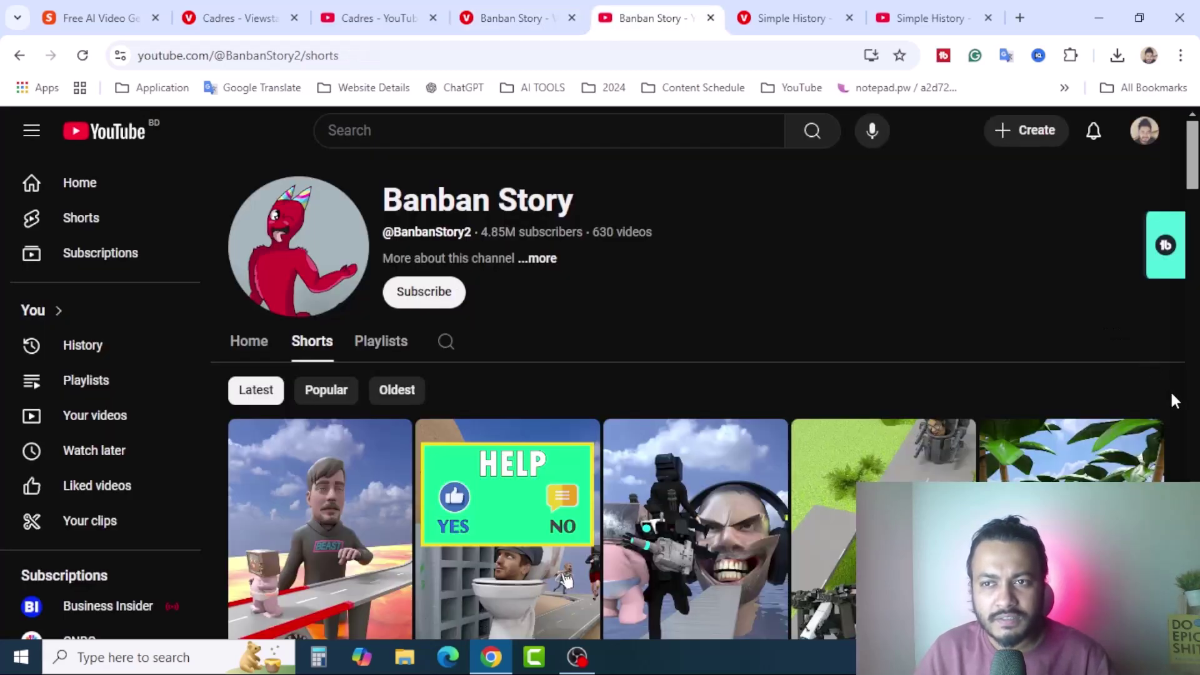
scroll(1179, 395, down, 7)
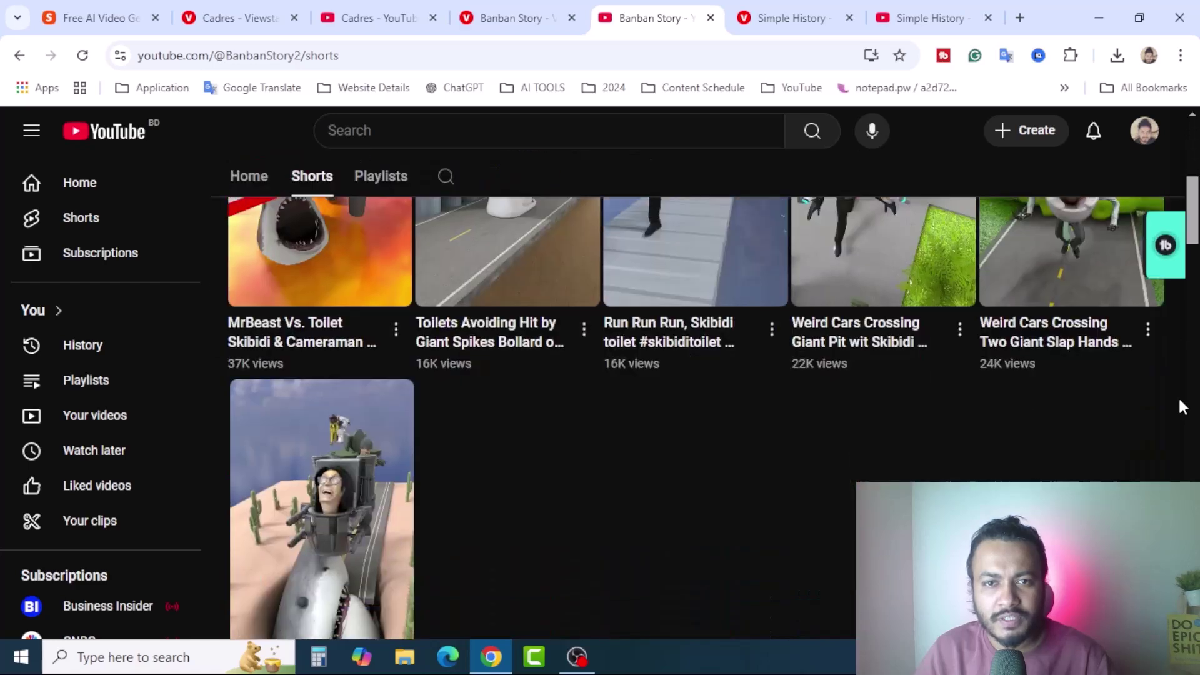
scroll(1180, 403, down, 4)
scroll(1179, 403, down, 4)
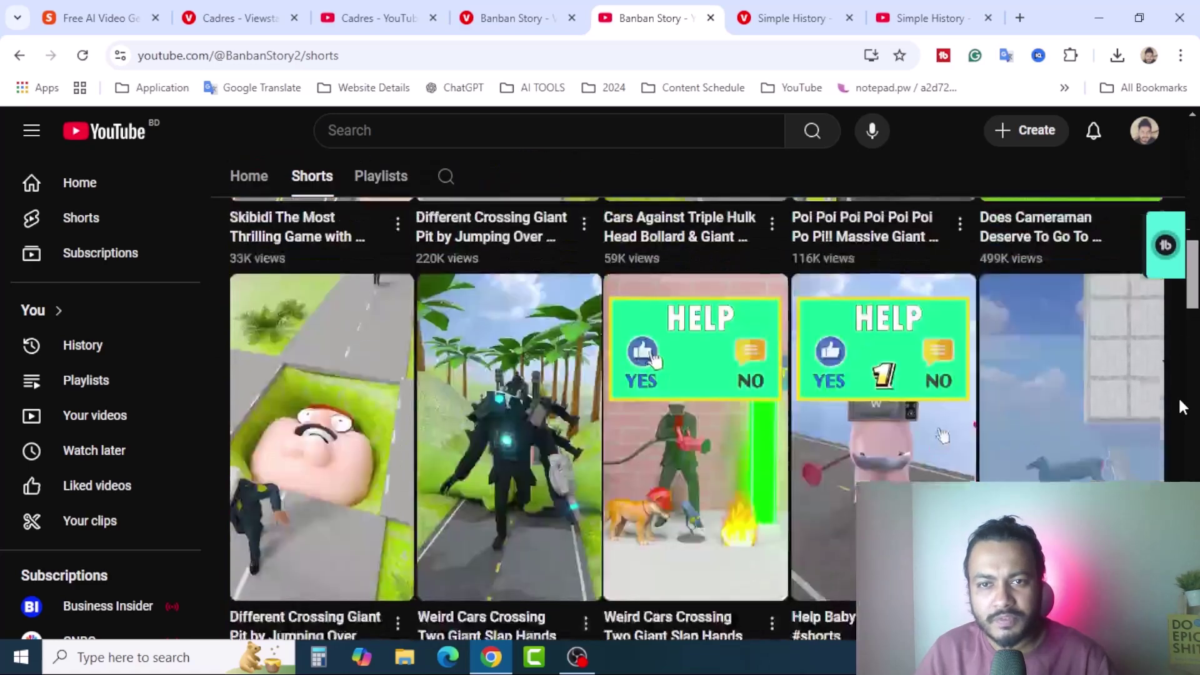
scroll(1181, 406, up, 15)
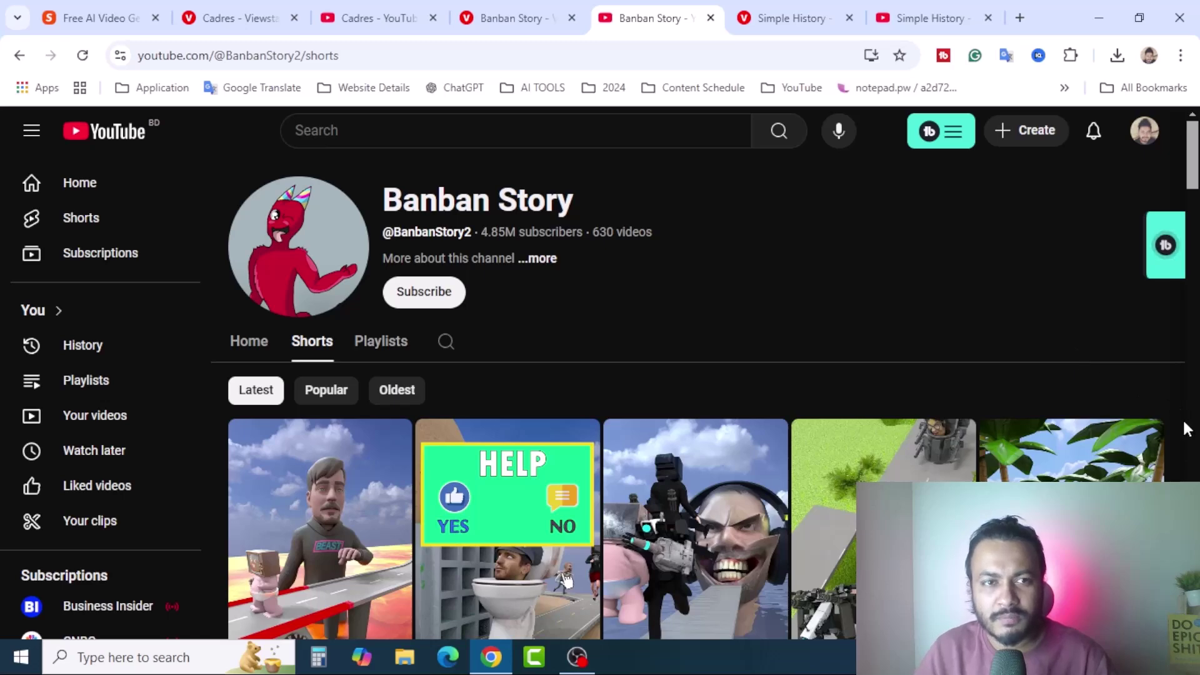
- Return to the channel's Home page and review its lifetime and last-30-day view stats
key(alt+Left)
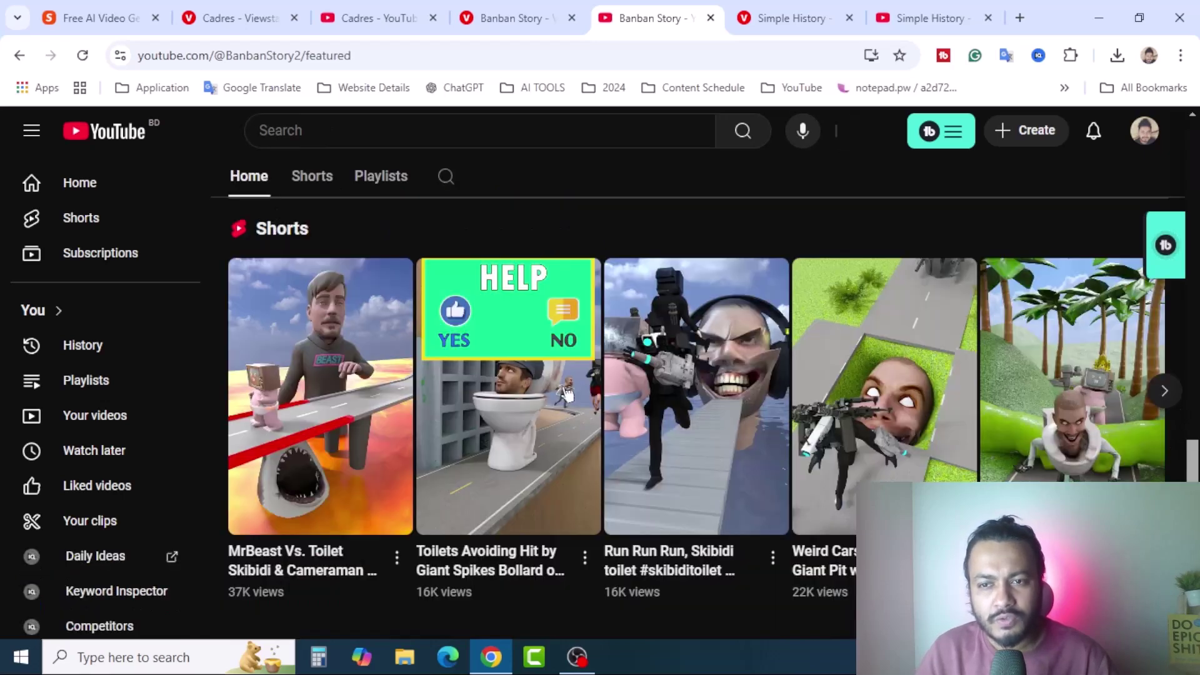
scroll(566, 393, up, 5)
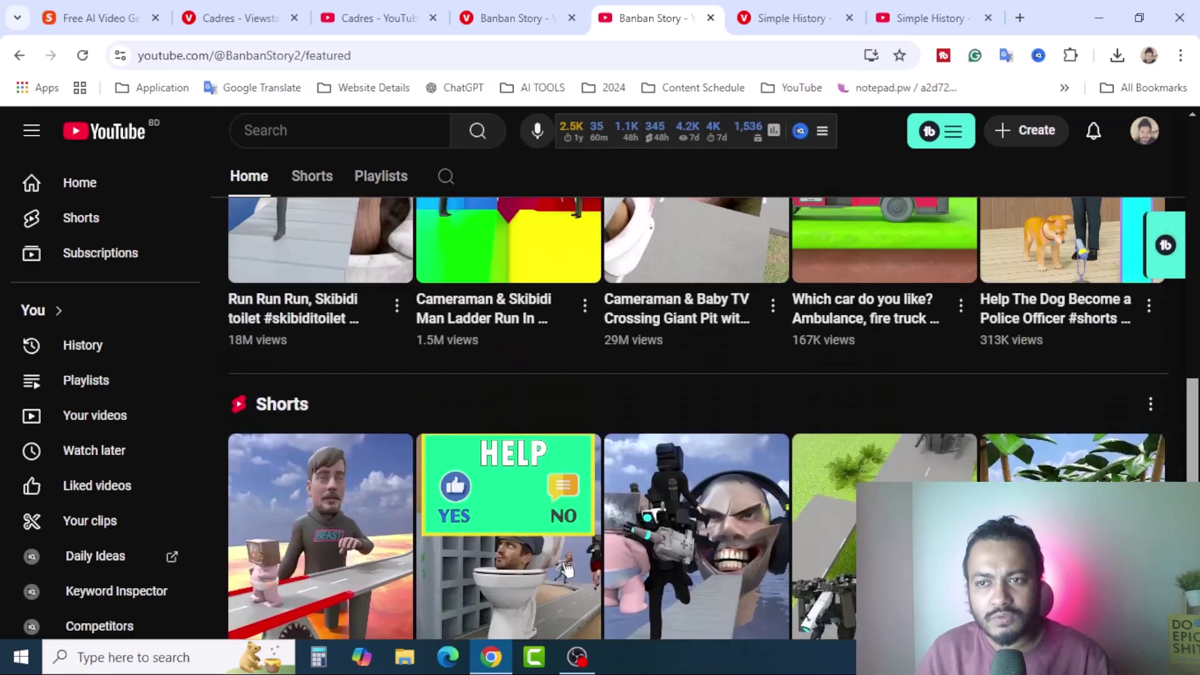
scroll(863, 354, up, 10)
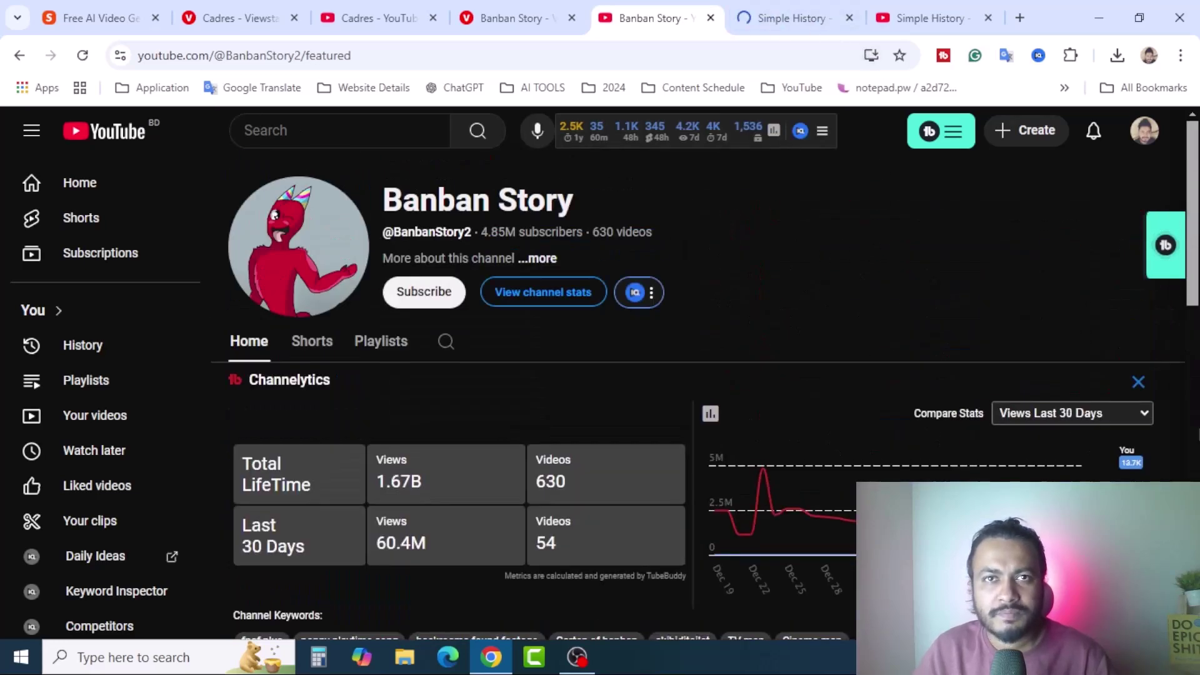
scroll(1180, 446, down, 10)
scroll(1180, 446, down, 3)
scroll(1179, 446, up, 5)
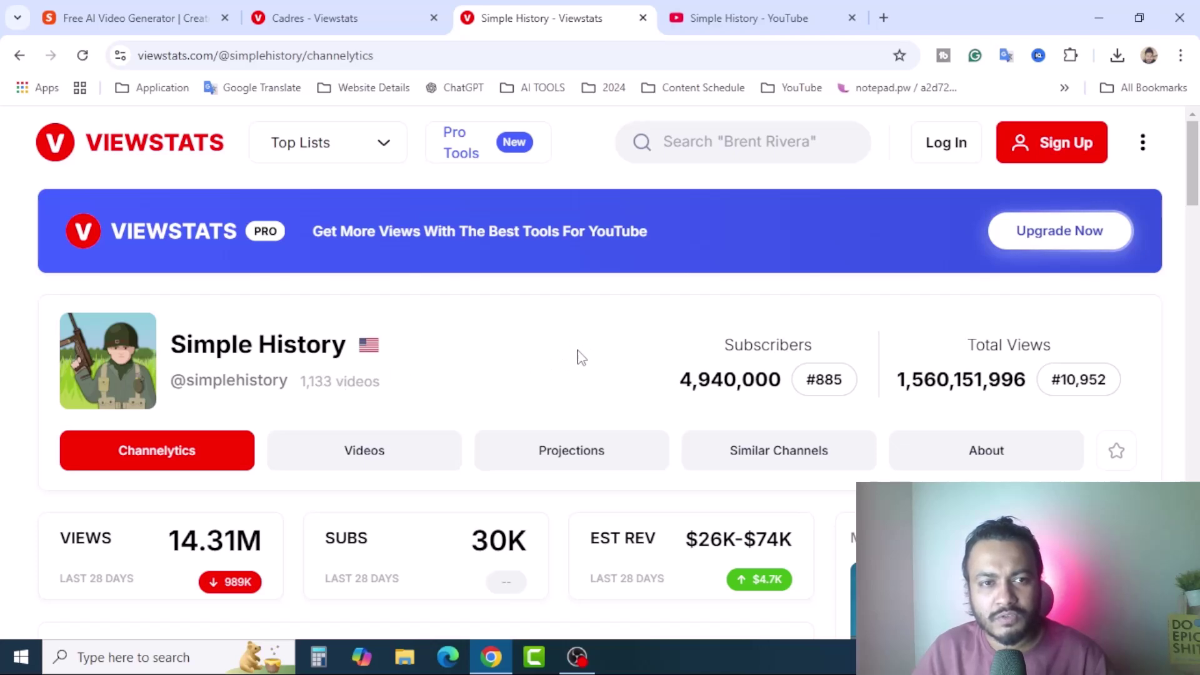
- Scroll Simple History's ViewStats page to its stats cards and the 14.31M views chart
scroll(581, 357, down, 3)
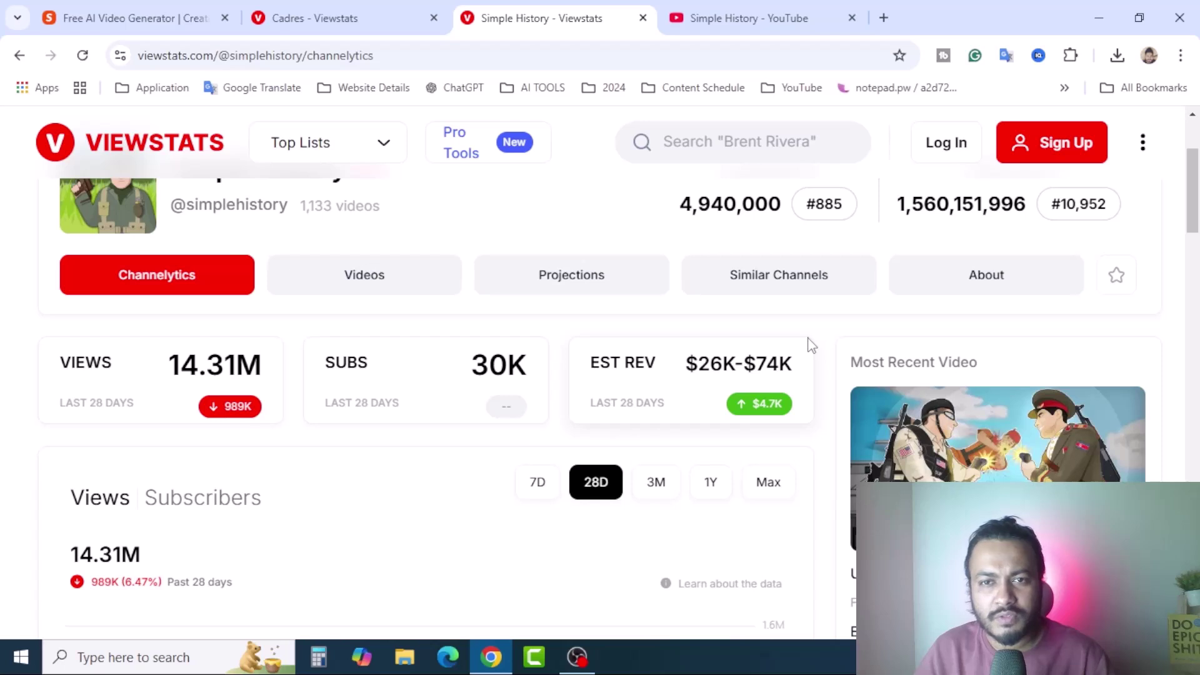
mouse_move(735, 370)
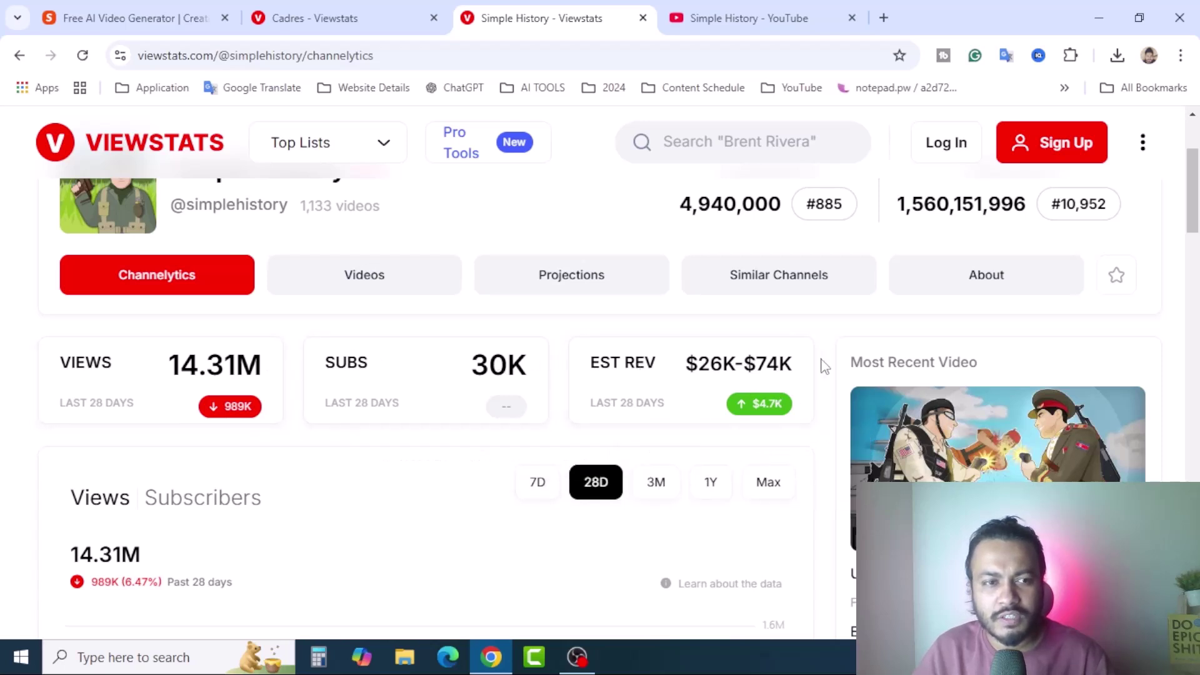
scroll(825, 367, down, 3)
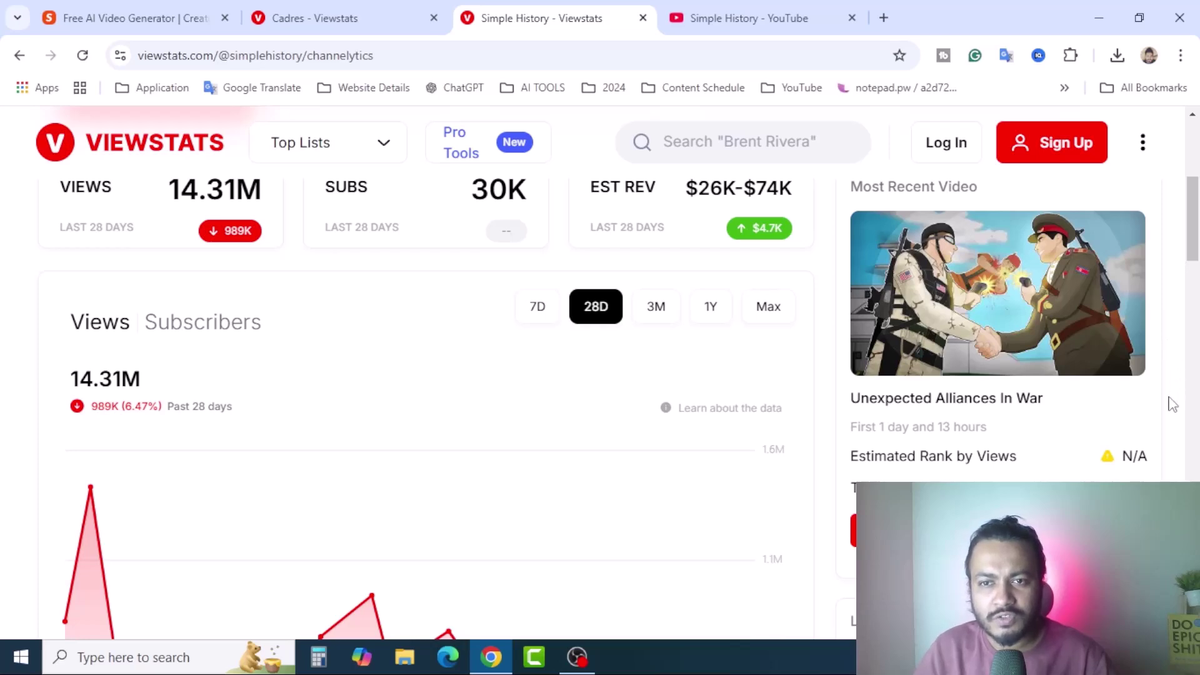
scroll(1172, 403, down, 1)
scroll(1172, 404, down, 10)
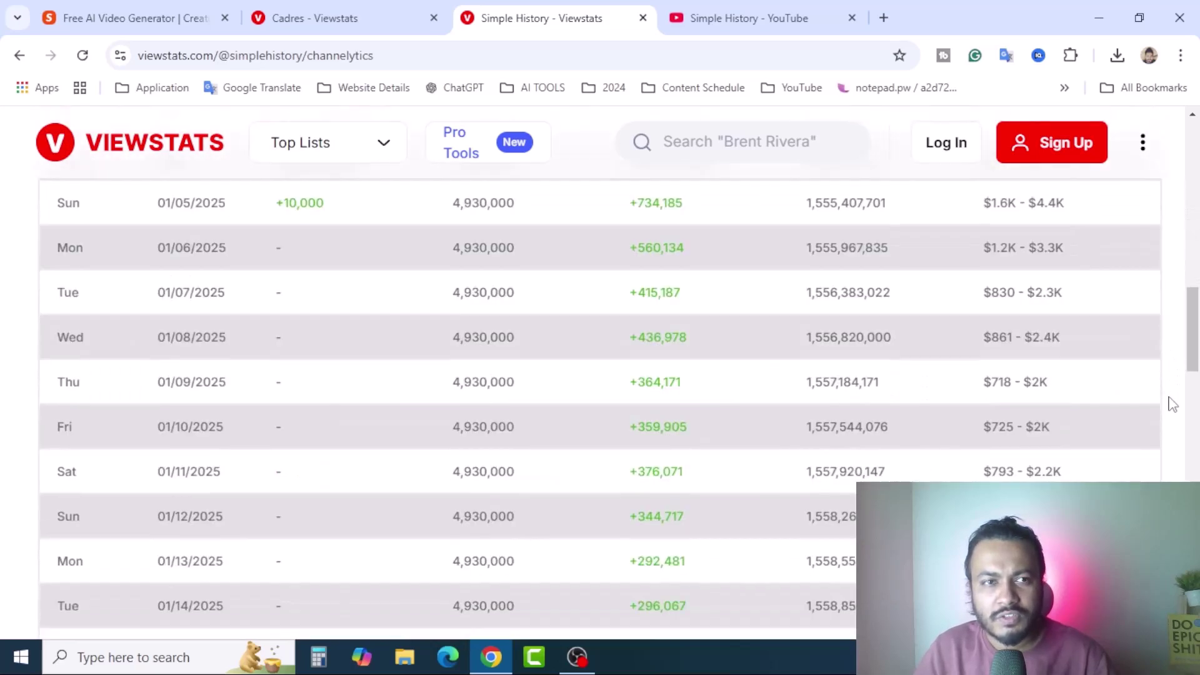
scroll(1173, 403, up, 3)
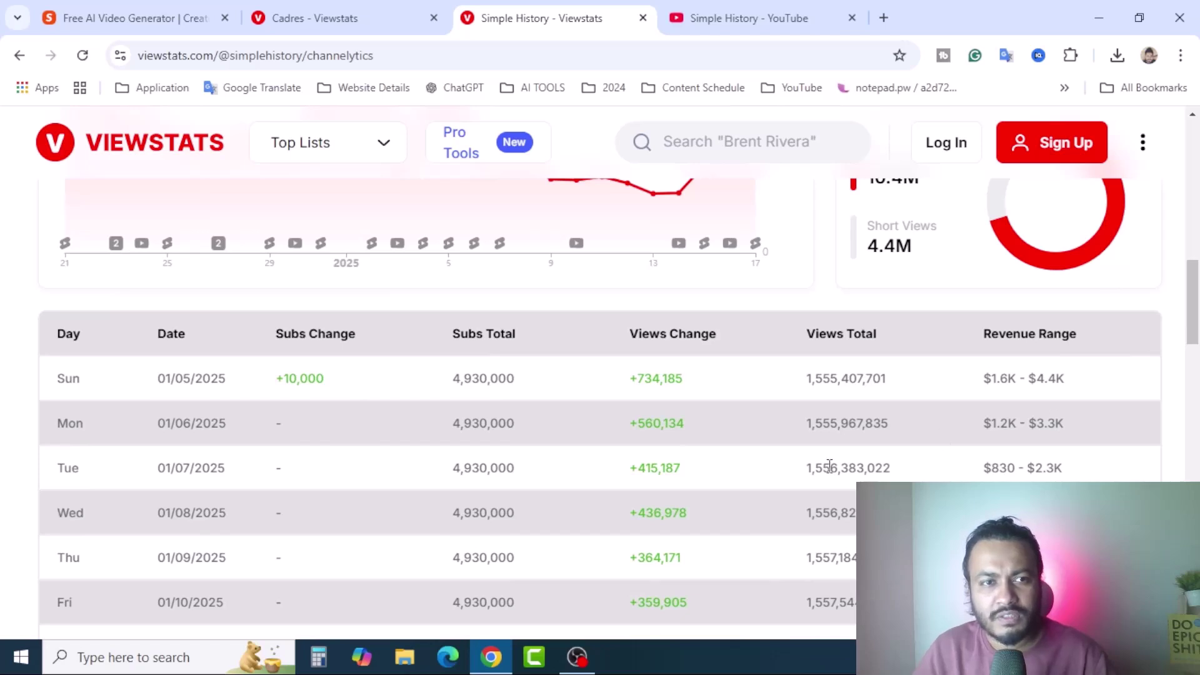
scroll(951, 428, down, 1)
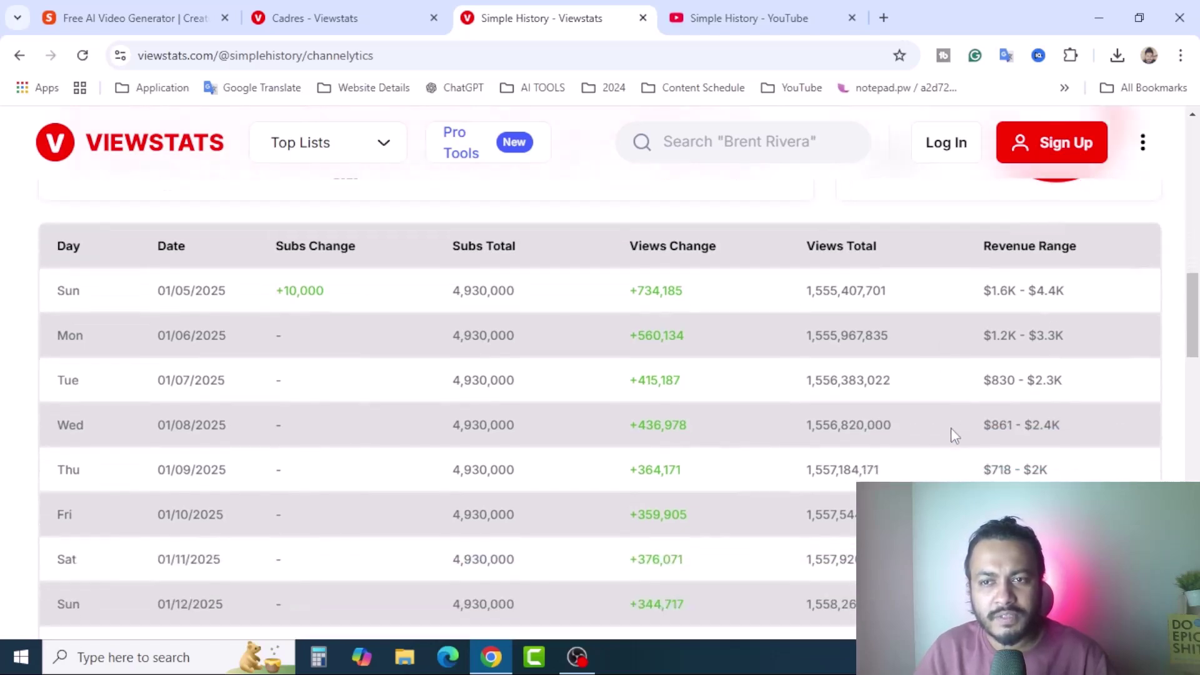
scroll(957, 436, down, 2)
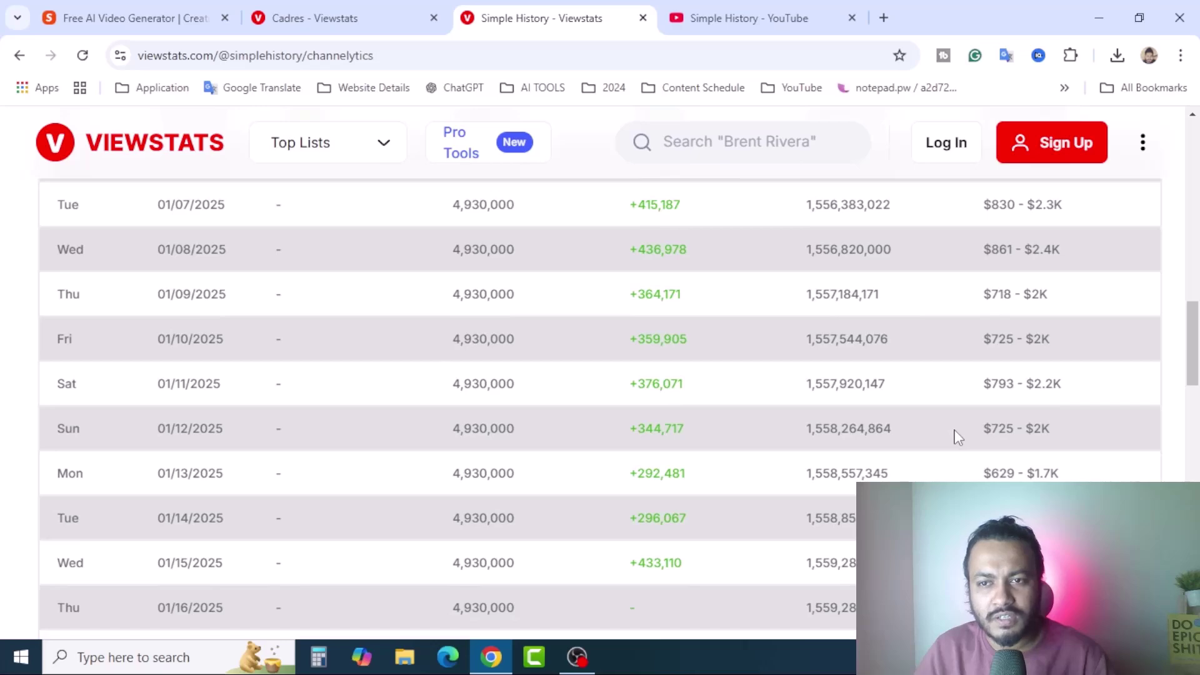
scroll(957, 437, down, 5)
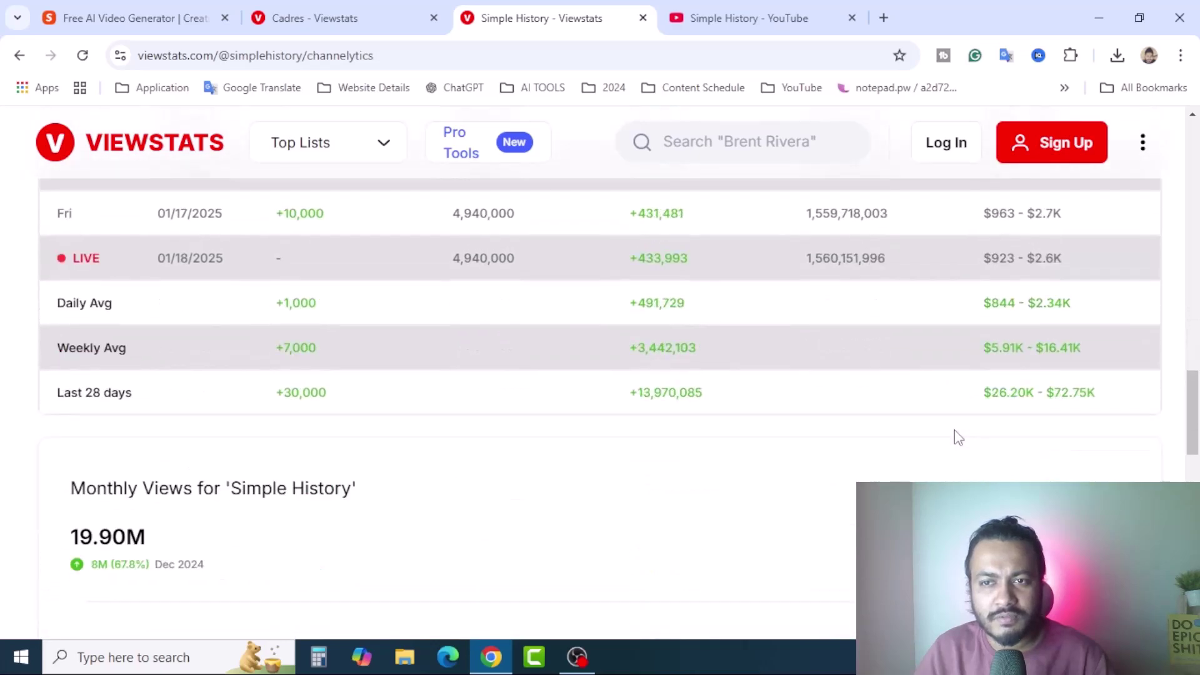
scroll(957, 437, down, 9)
scroll(957, 437, up, 3)
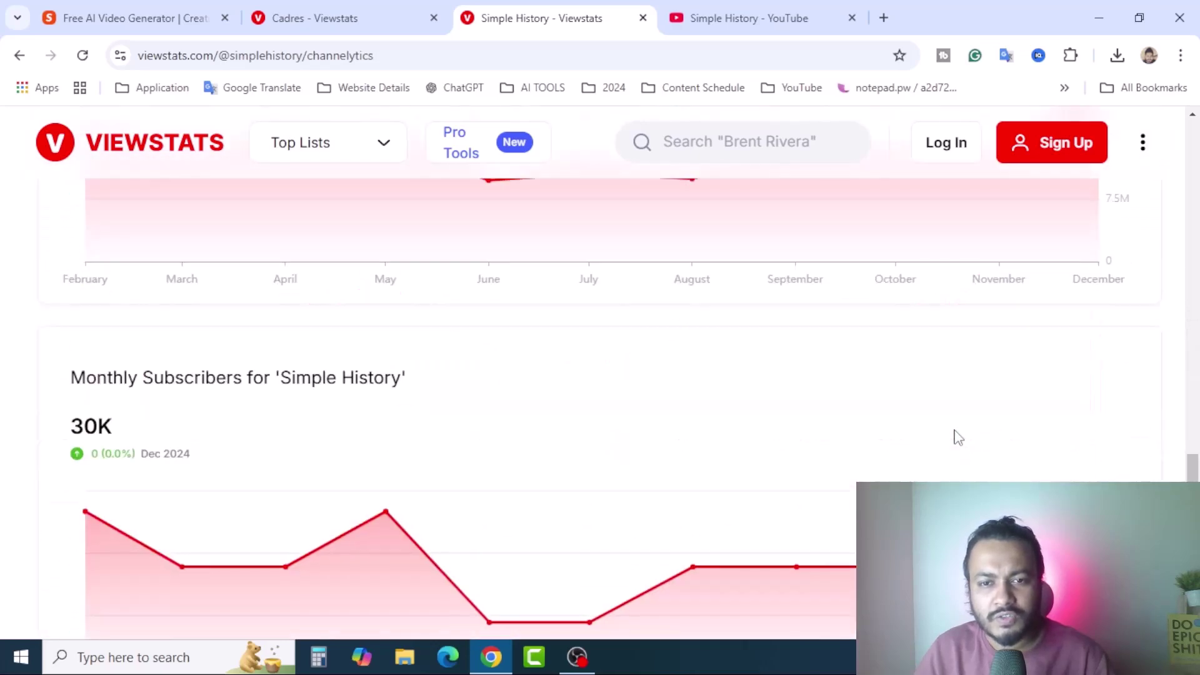
scroll(957, 437, up, 20)
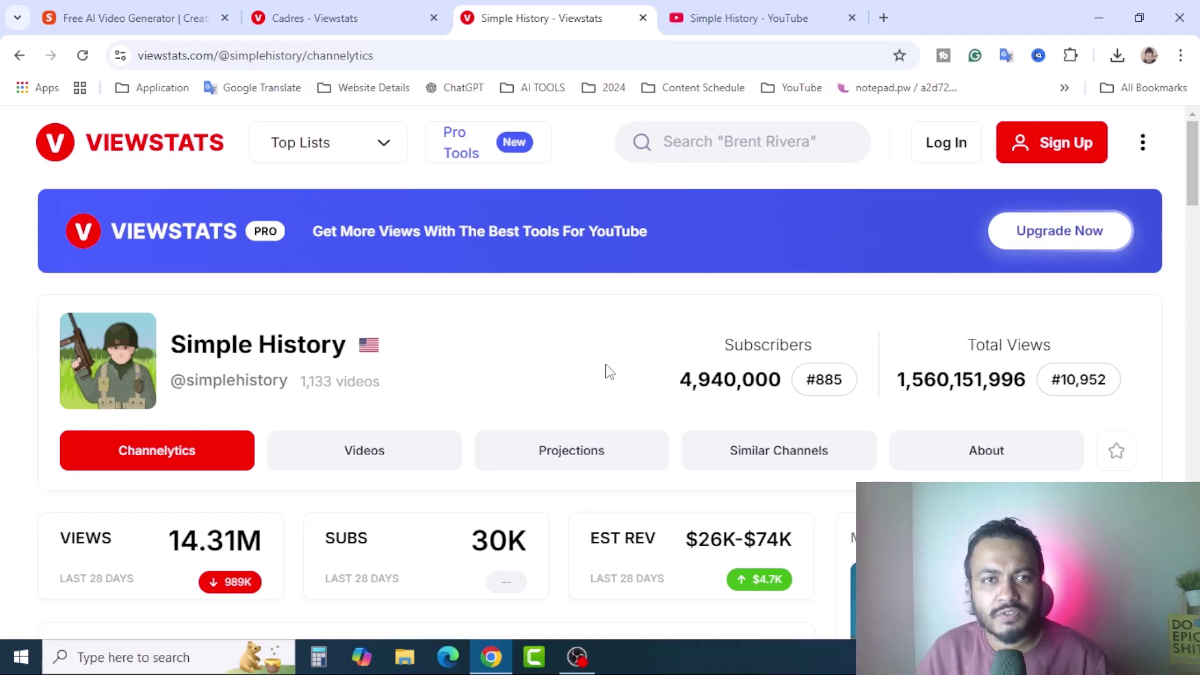
- Scroll through Simple History's ViewStats stats cards
scroll(659, 372, down, 3)
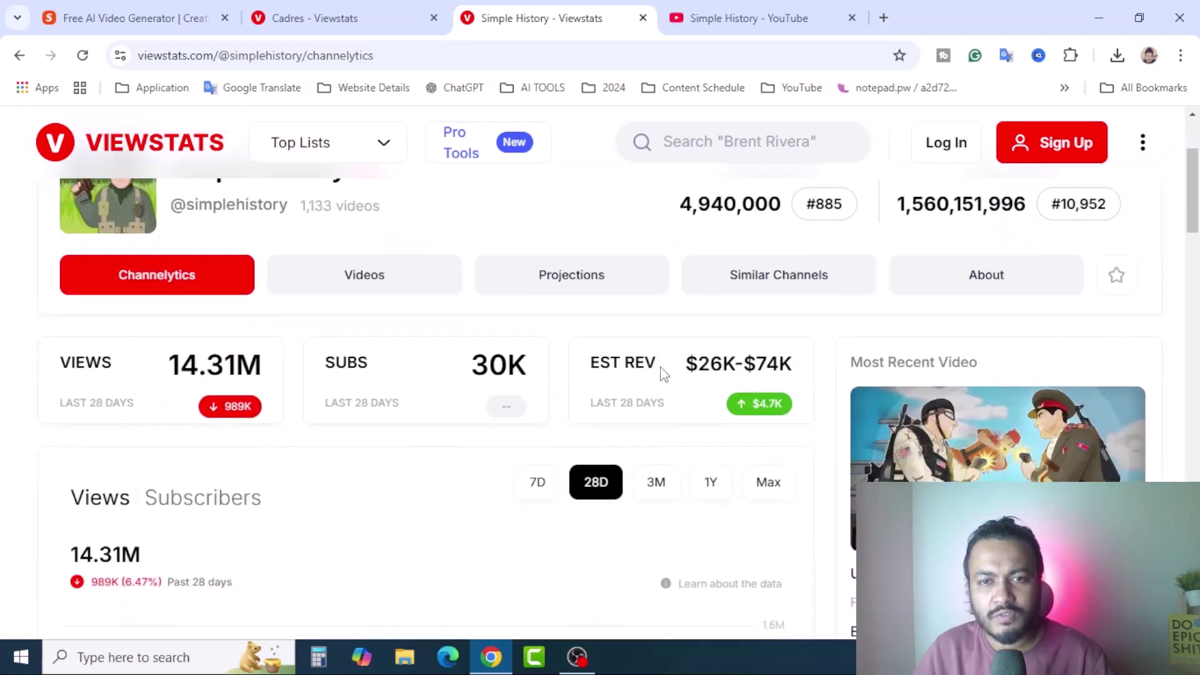
scroll(718, 403, up, 3)
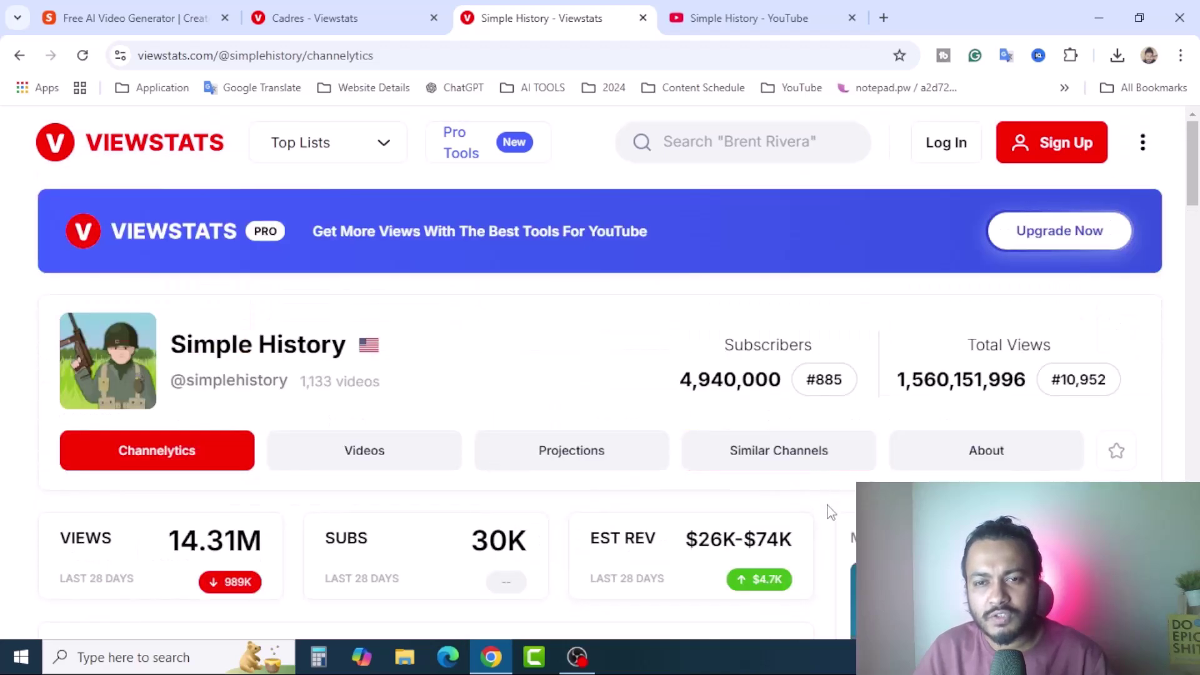
scroll(830, 503, down, 2)
scroll(831, 514, down, 3)
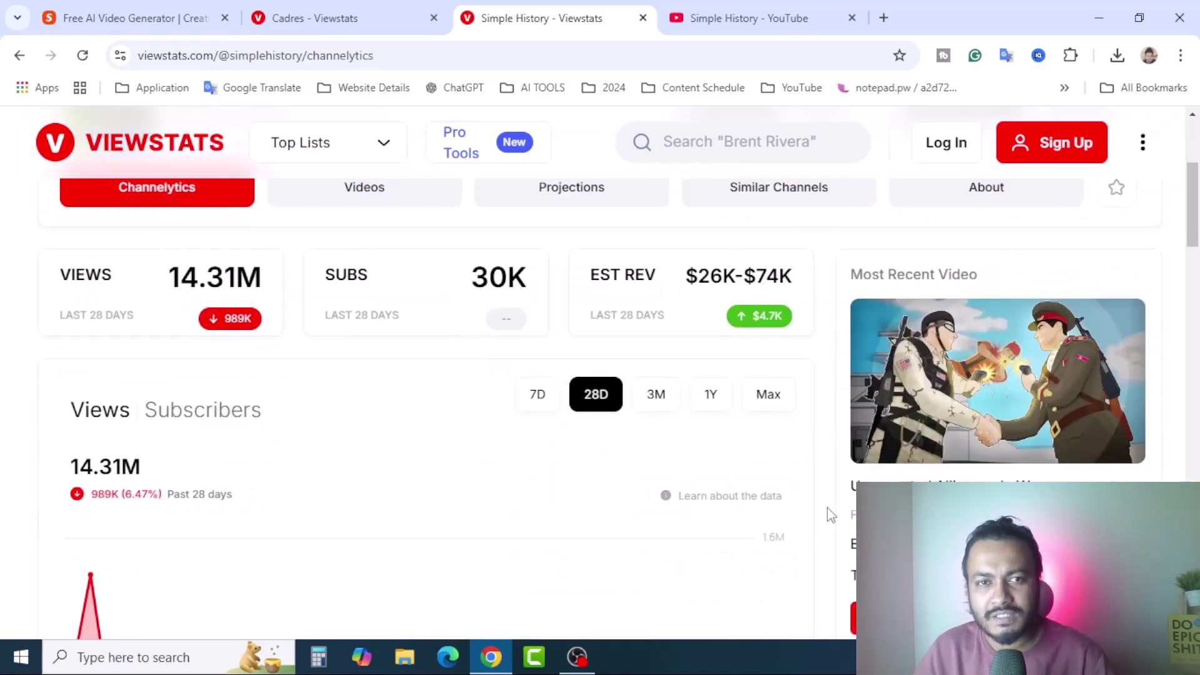
scroll(830, 514, down, 1)
scroll(831, 514, up, 3)
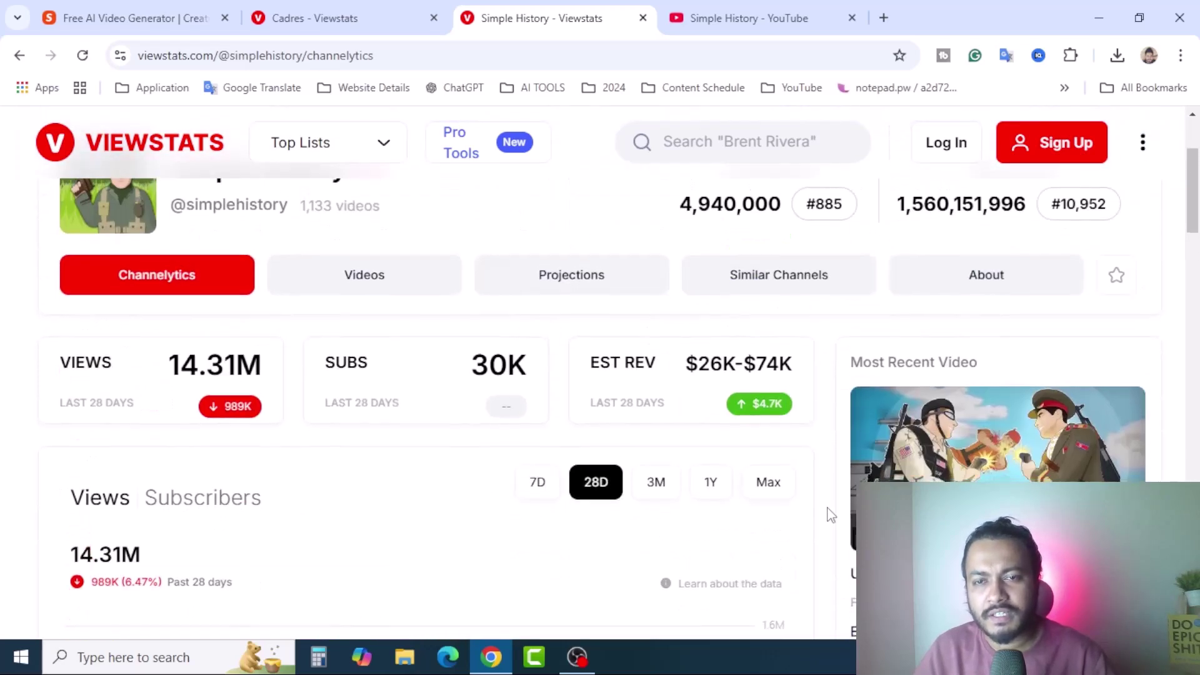
scroll(830, 515, up, 3)
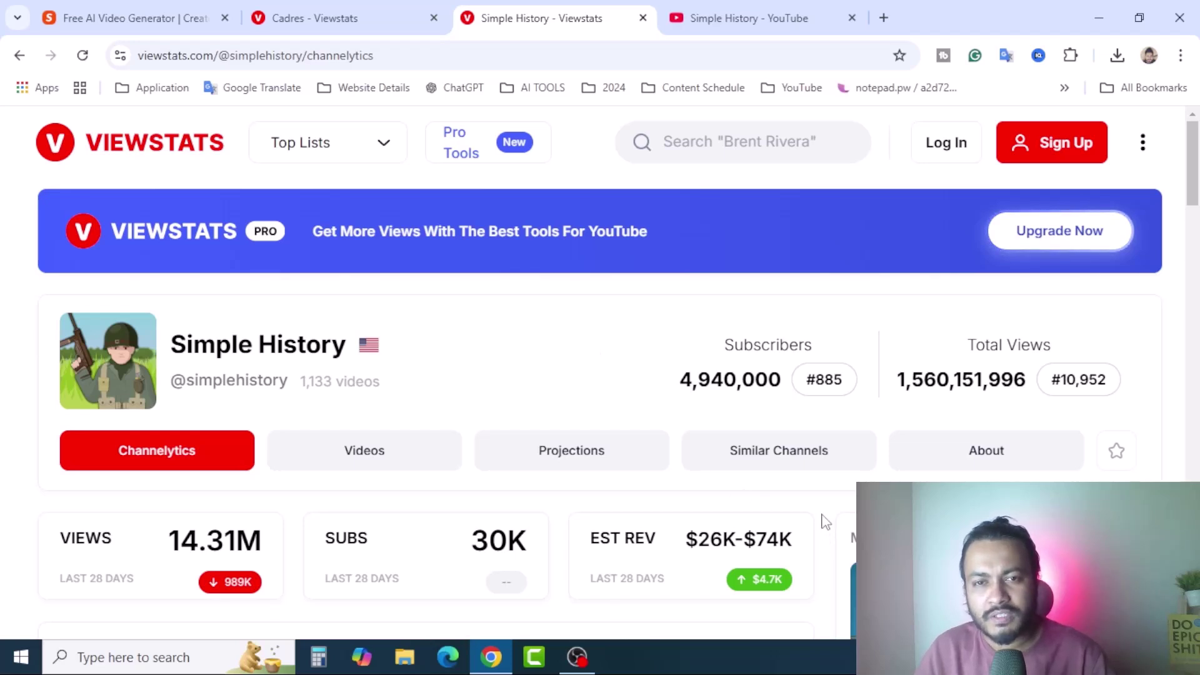
scroll(825, 521, down, 1)
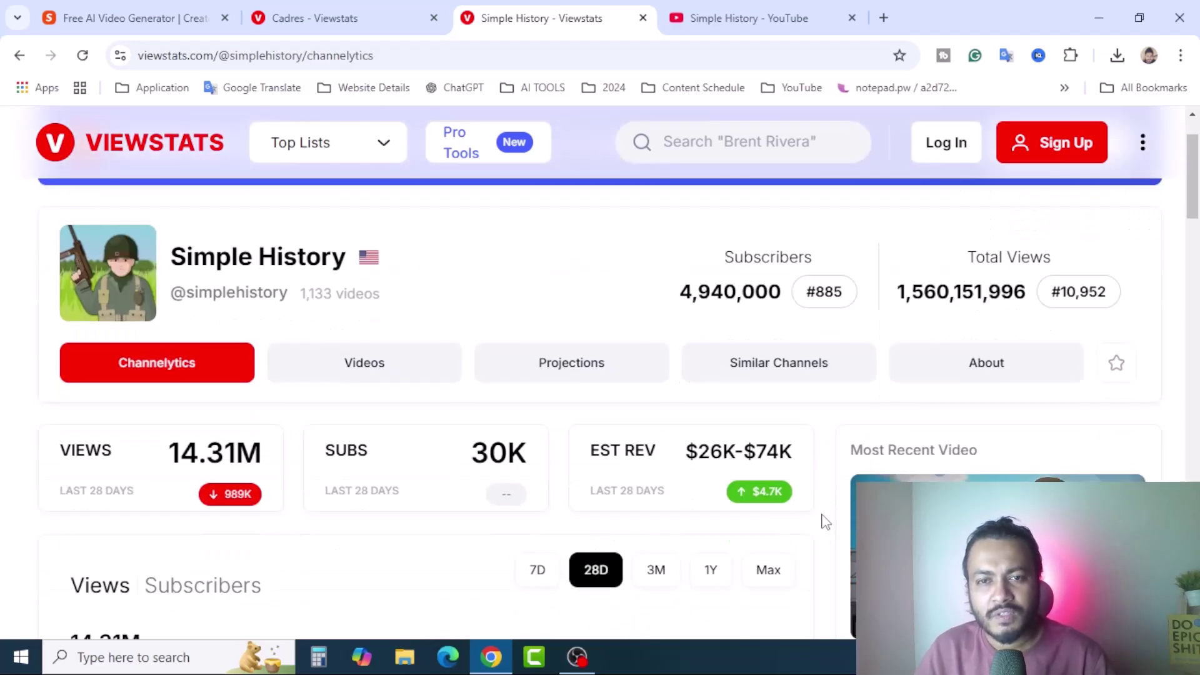
scroll(824, 521, up, 1)
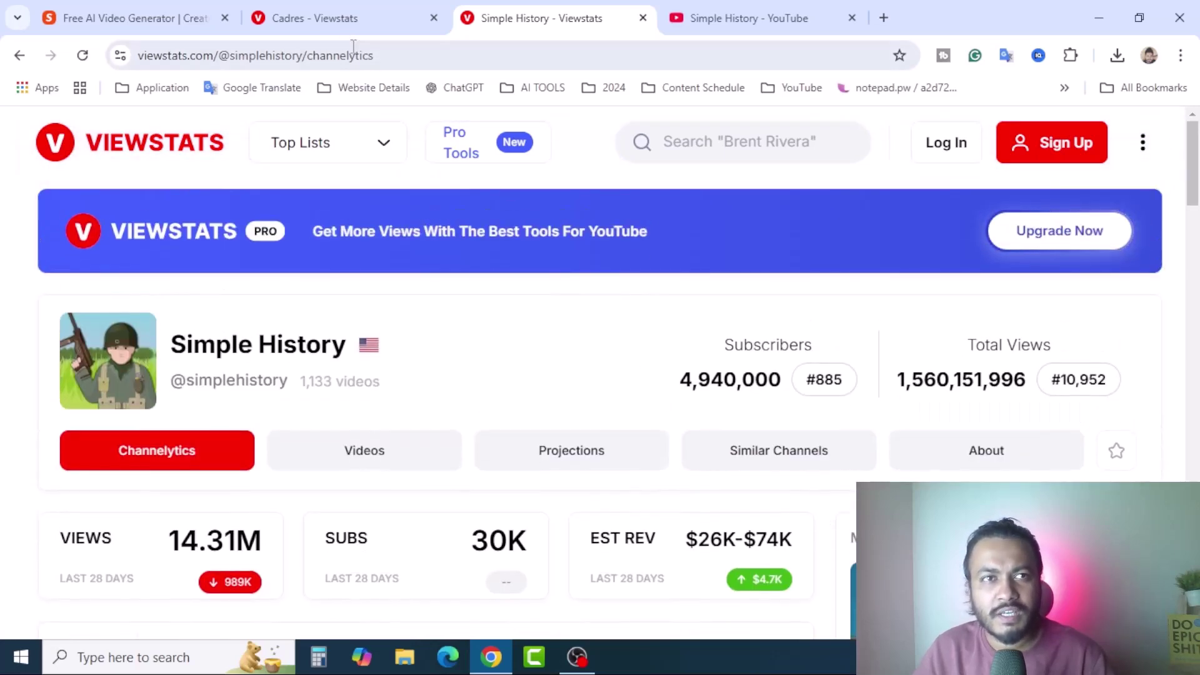
- Check the Cadres analytics, then return to Simple History's analytics and YouTube channel
click(341, 22)
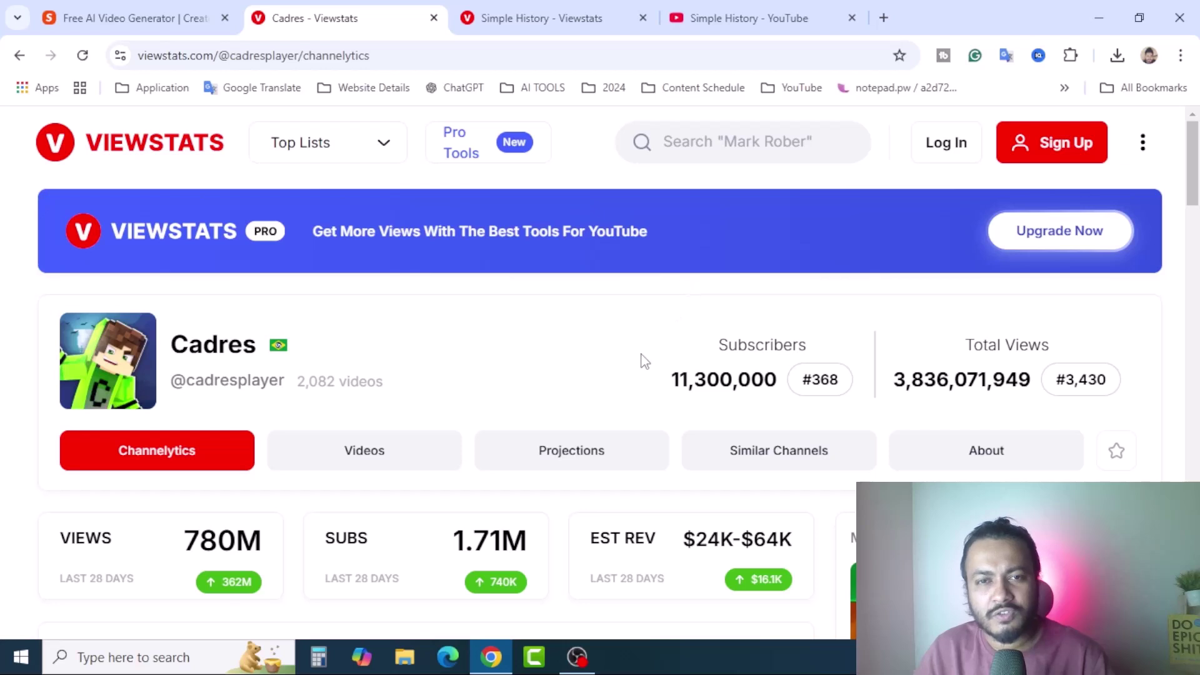
click(747, 11)
click(565, 20)
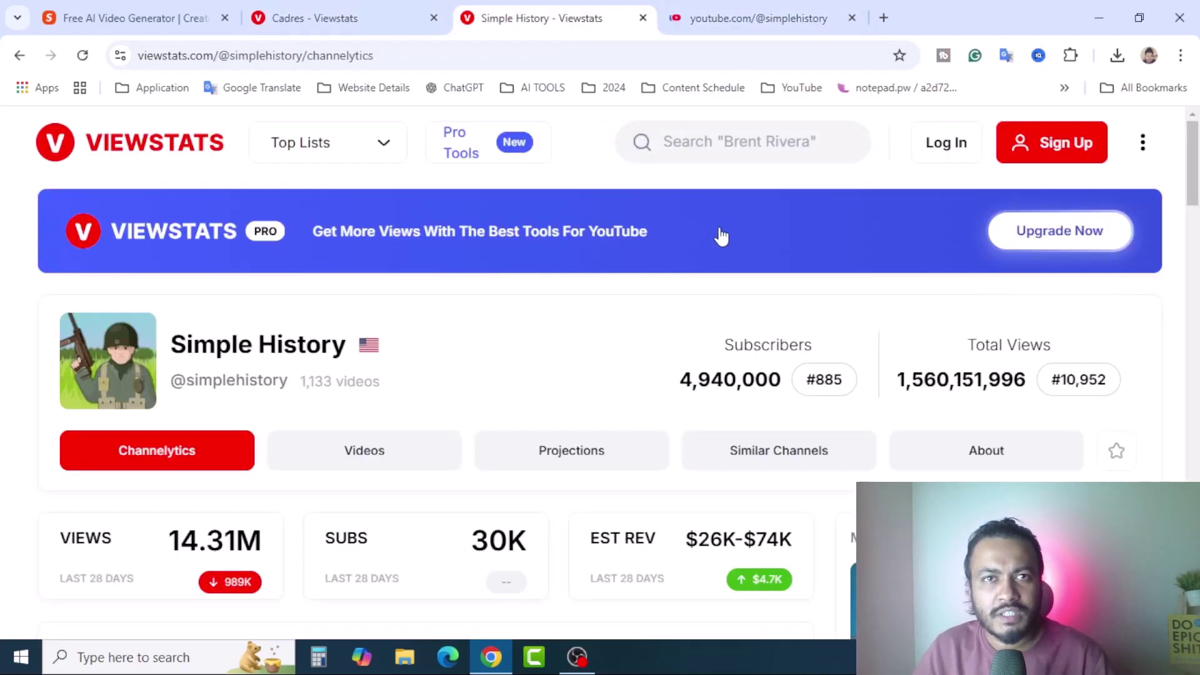
click(767, 11)
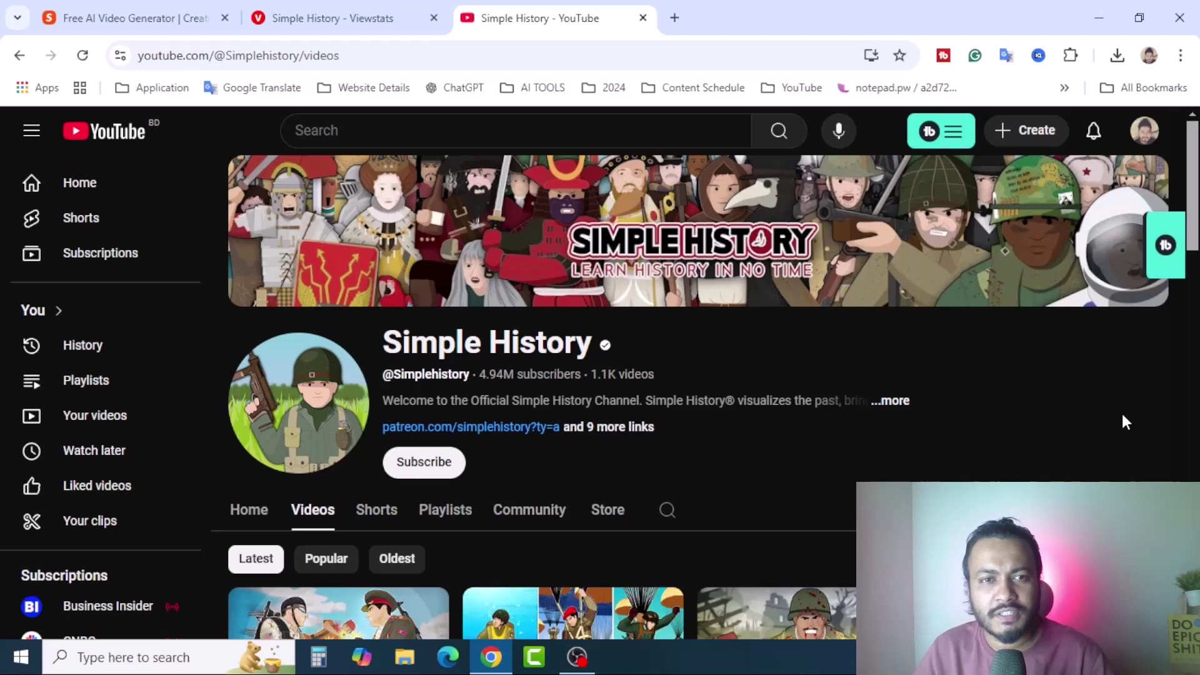
- Scroll through Simple History's uploads, such as Unexpected Alliances In War, then back up
scroll(1154, 419, down, 4)
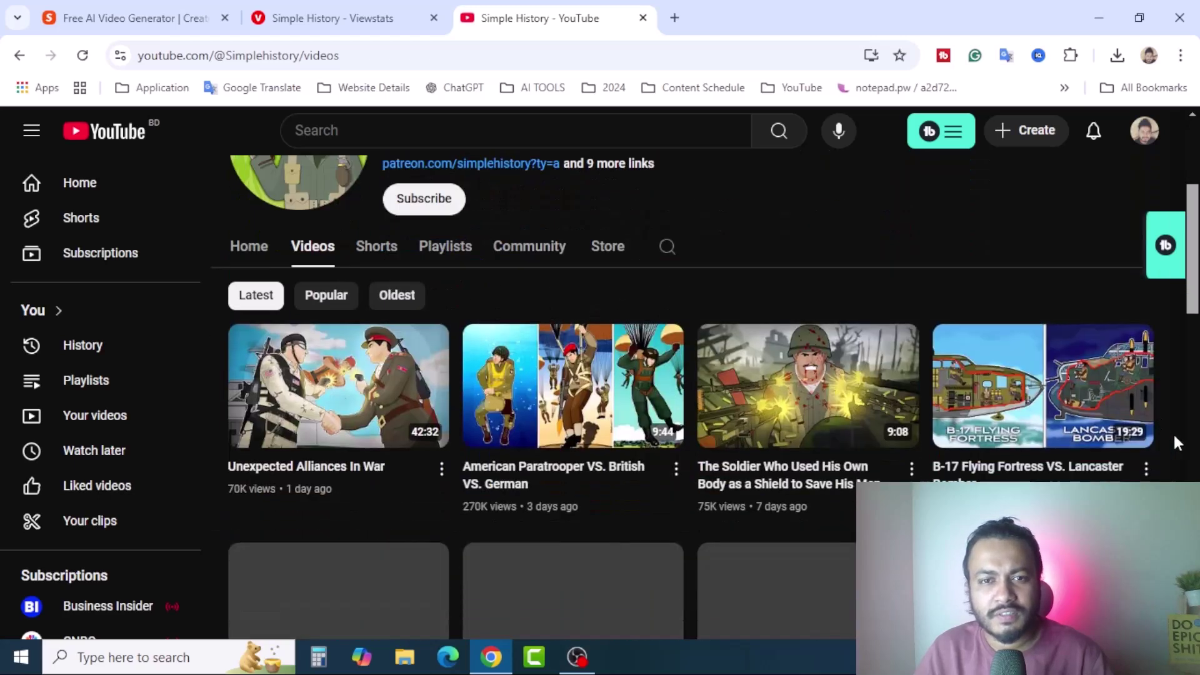
scroll(712, 418, down, 5)
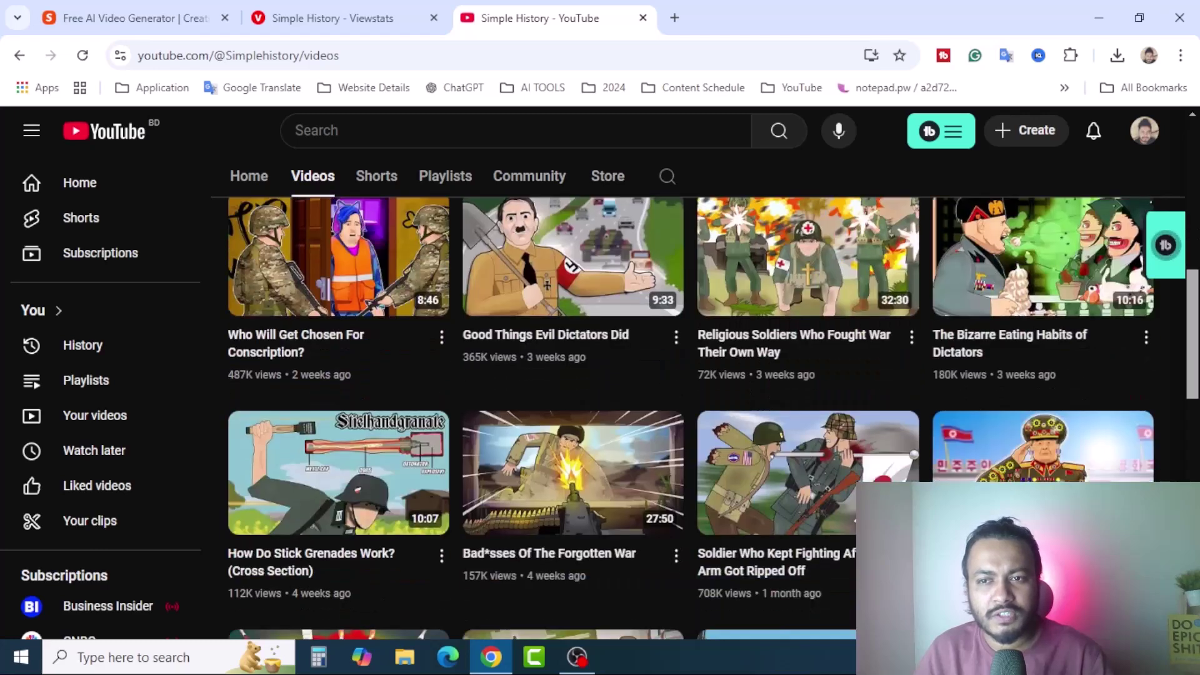
scroll(687, 406, down, 8)
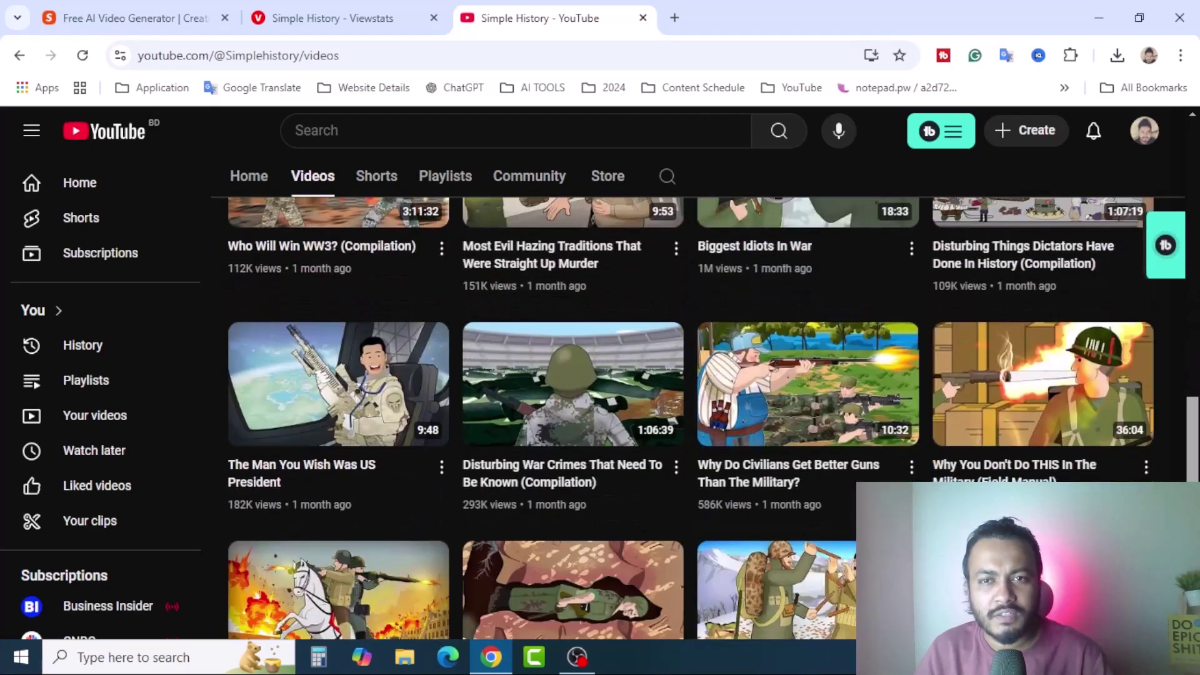
scroll(712, 419, down, 2)
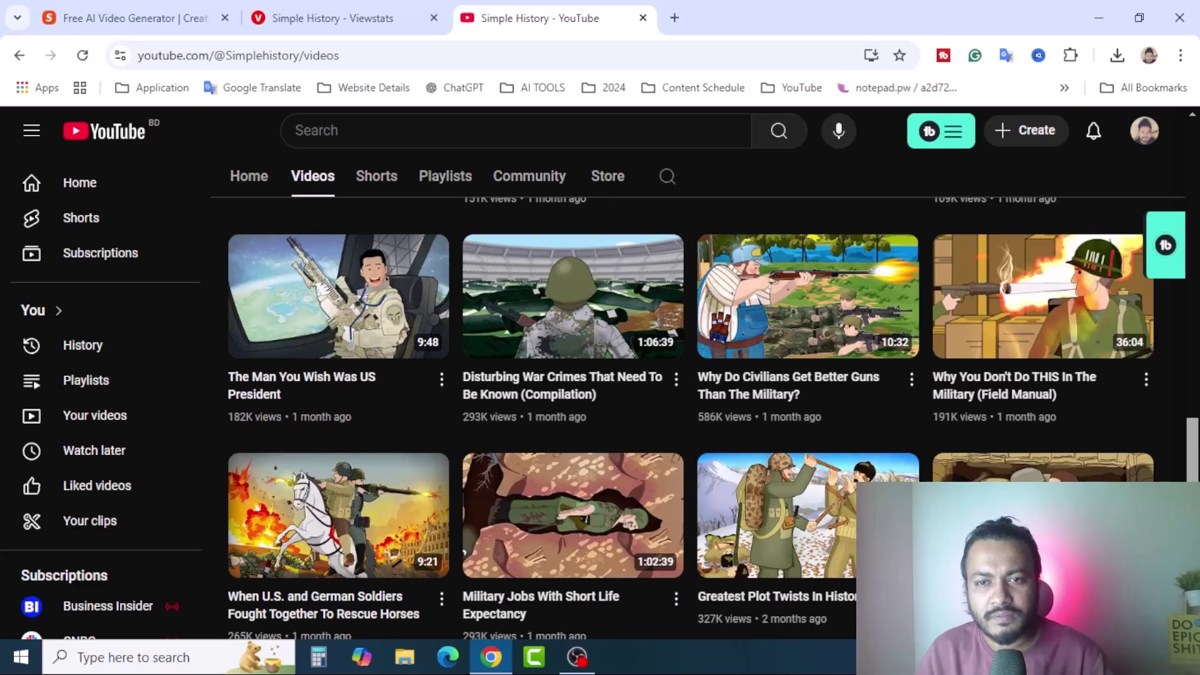
scroll(690, 606, down, 4)
scroll(689, 606, down, 1)
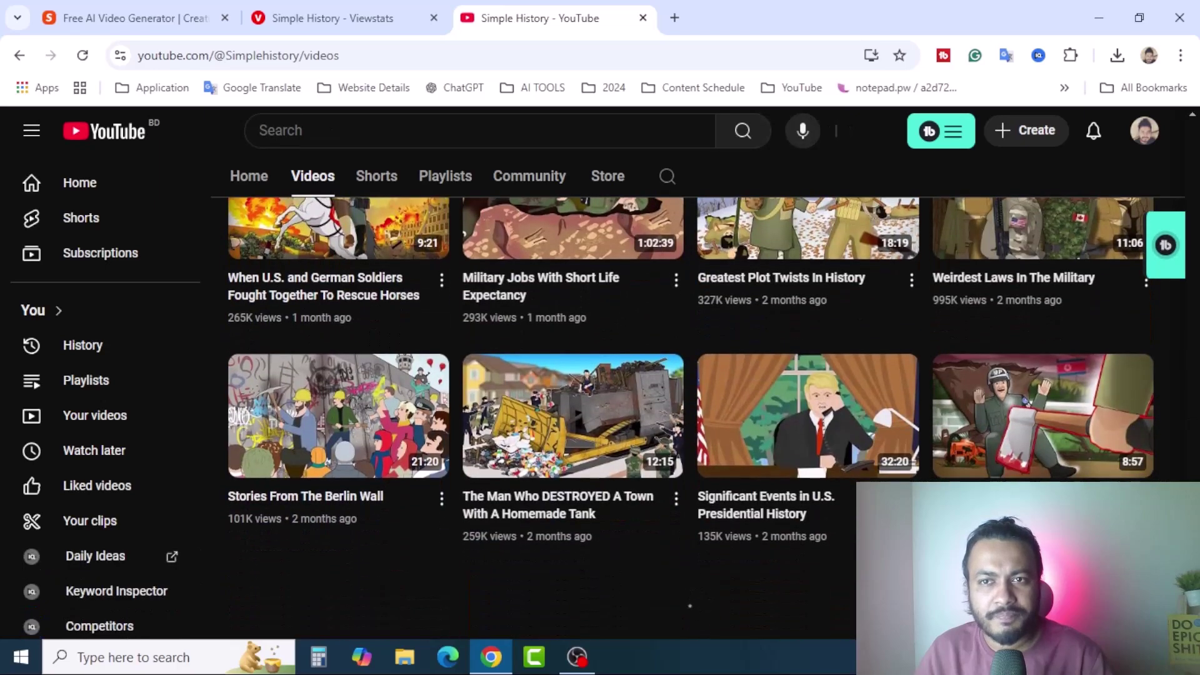
scroll(690, 605, up, 15)
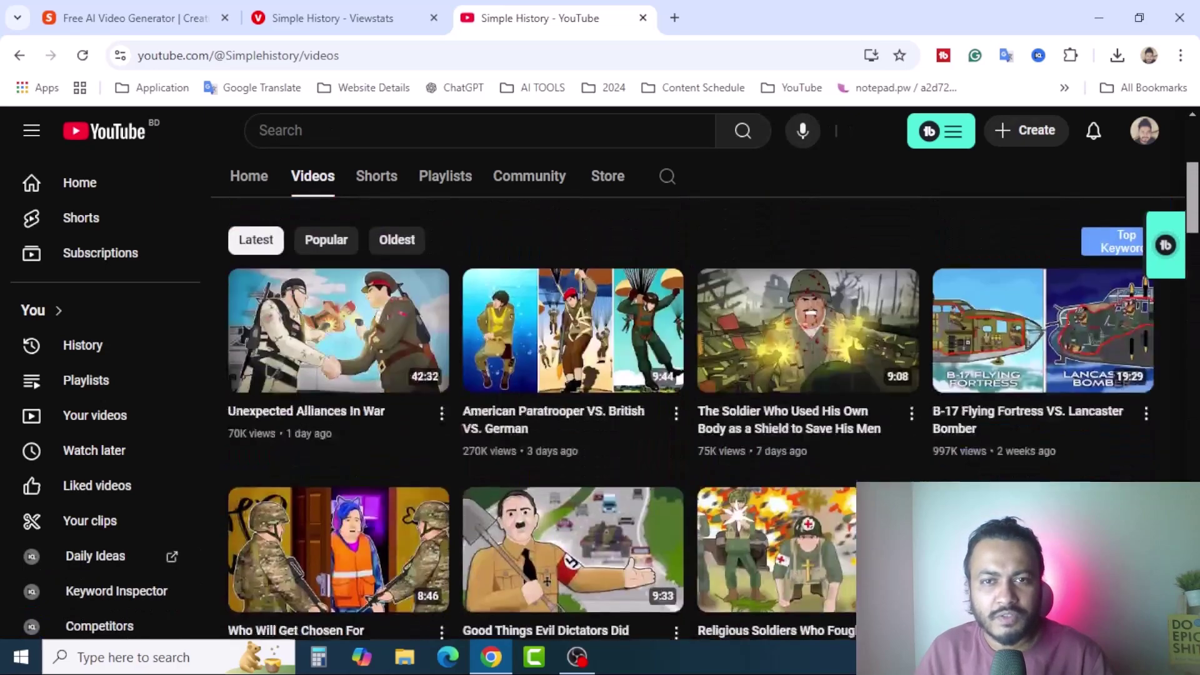
scroll(690, 344, up, 5)
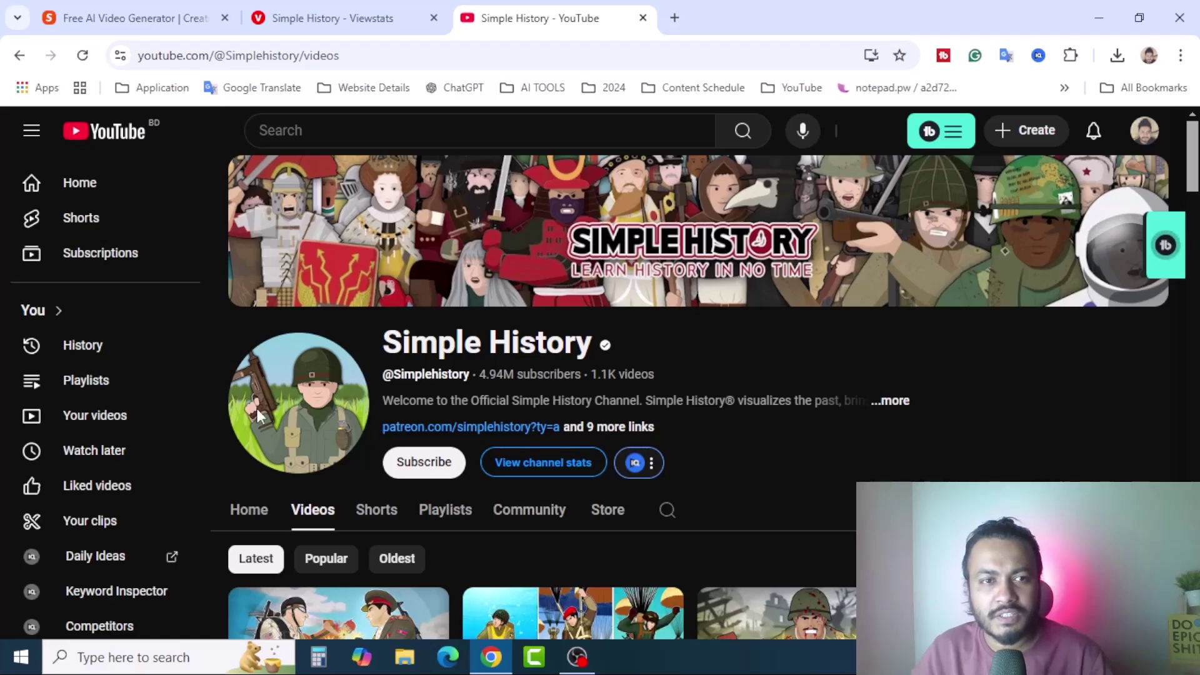
- Read the About description and links list, including Patreon, Discord and Facebook
click(890, 400)
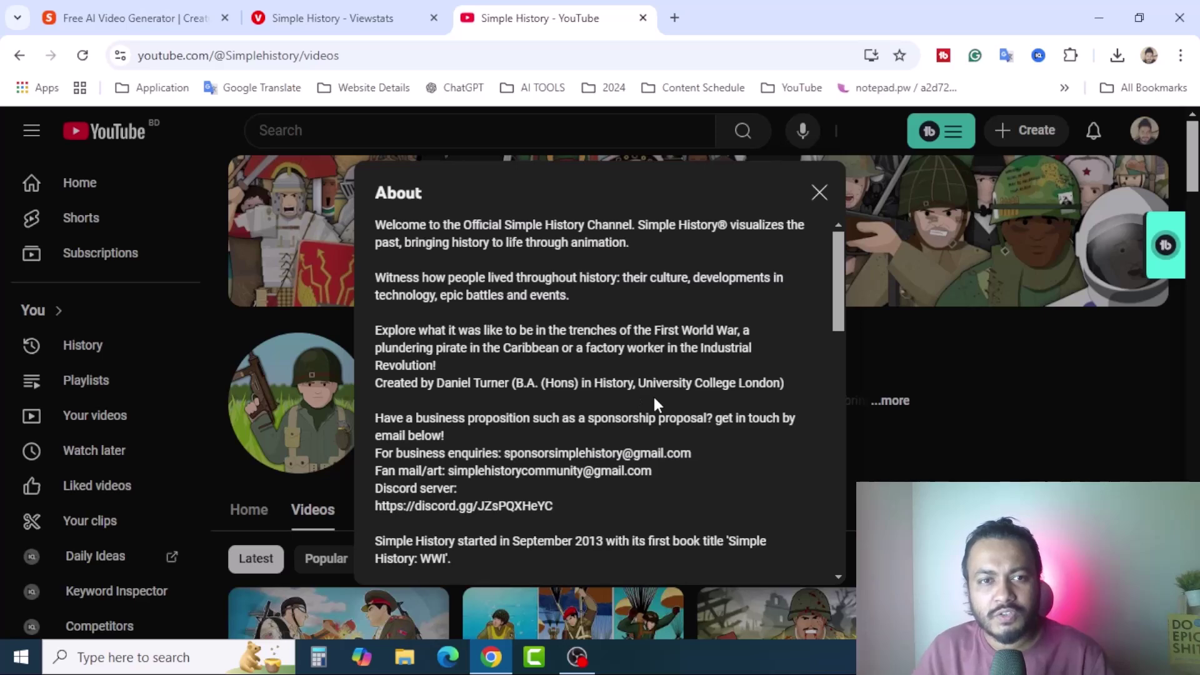
scroll(662, 399, down, 7)
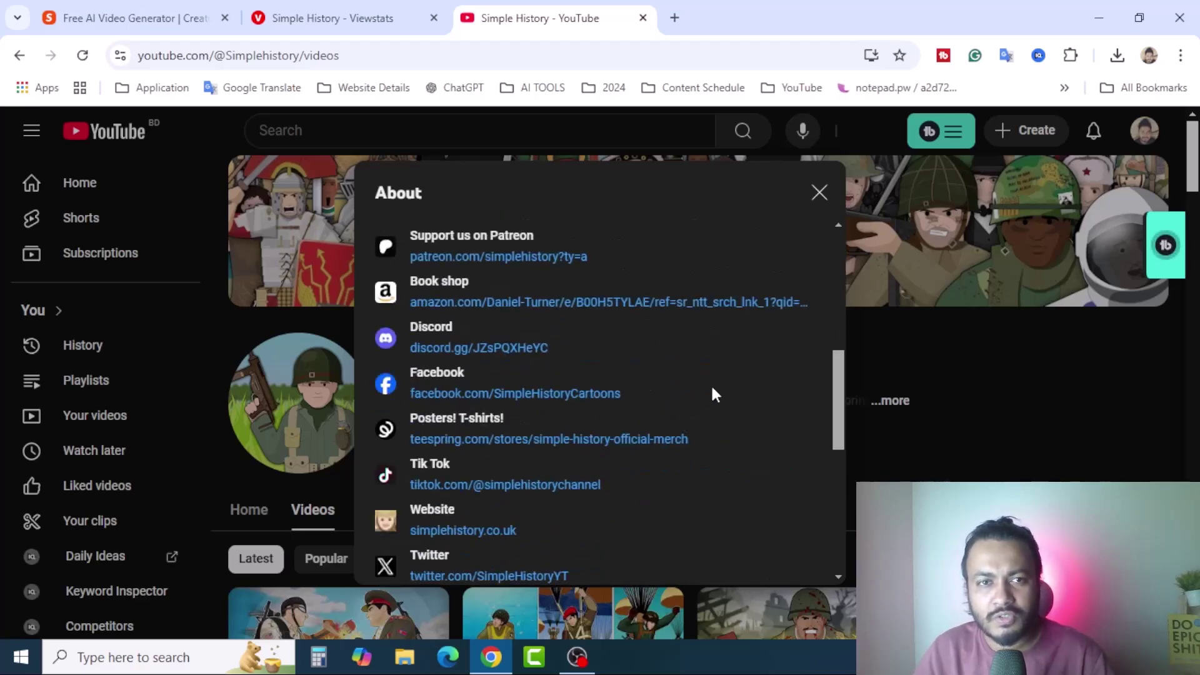
scroll(716, 393, up, 5)
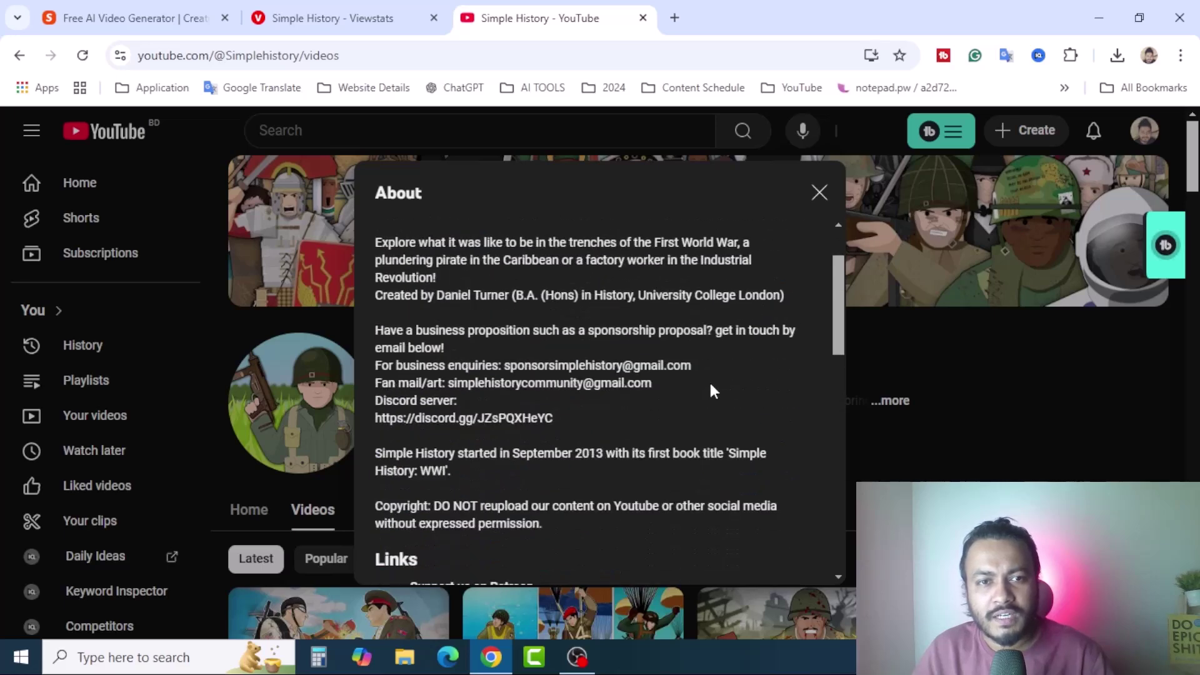
scroll(715, 391, down, 5)
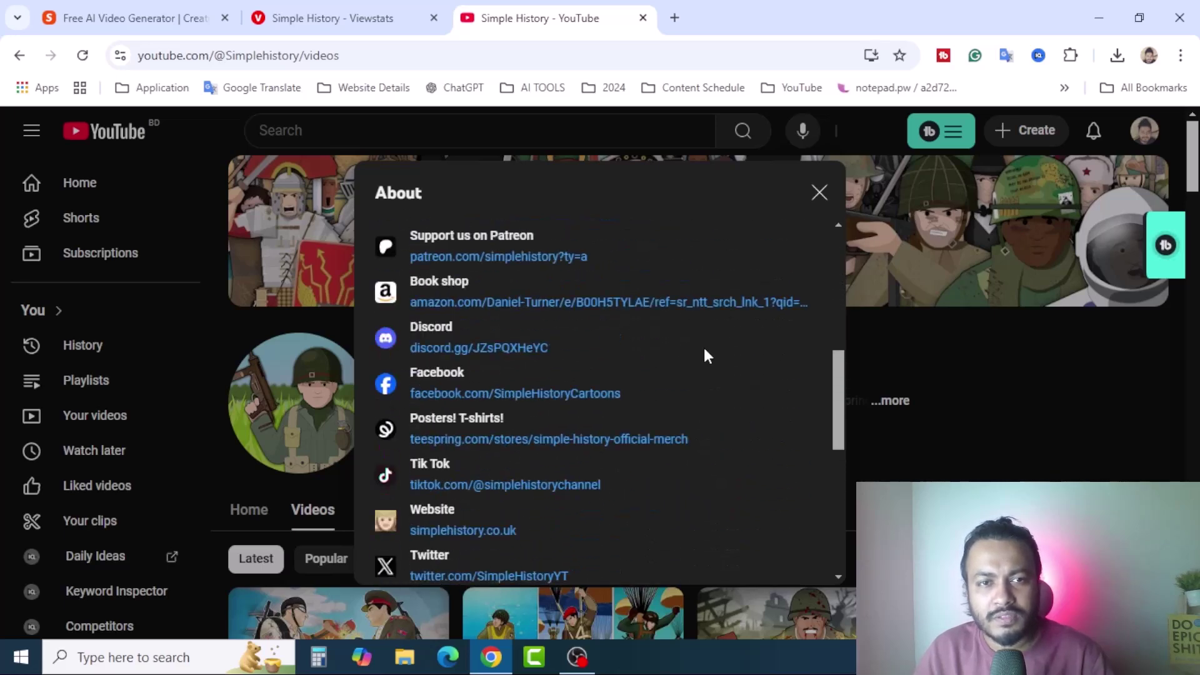
scroll(707, 356, down, 3)
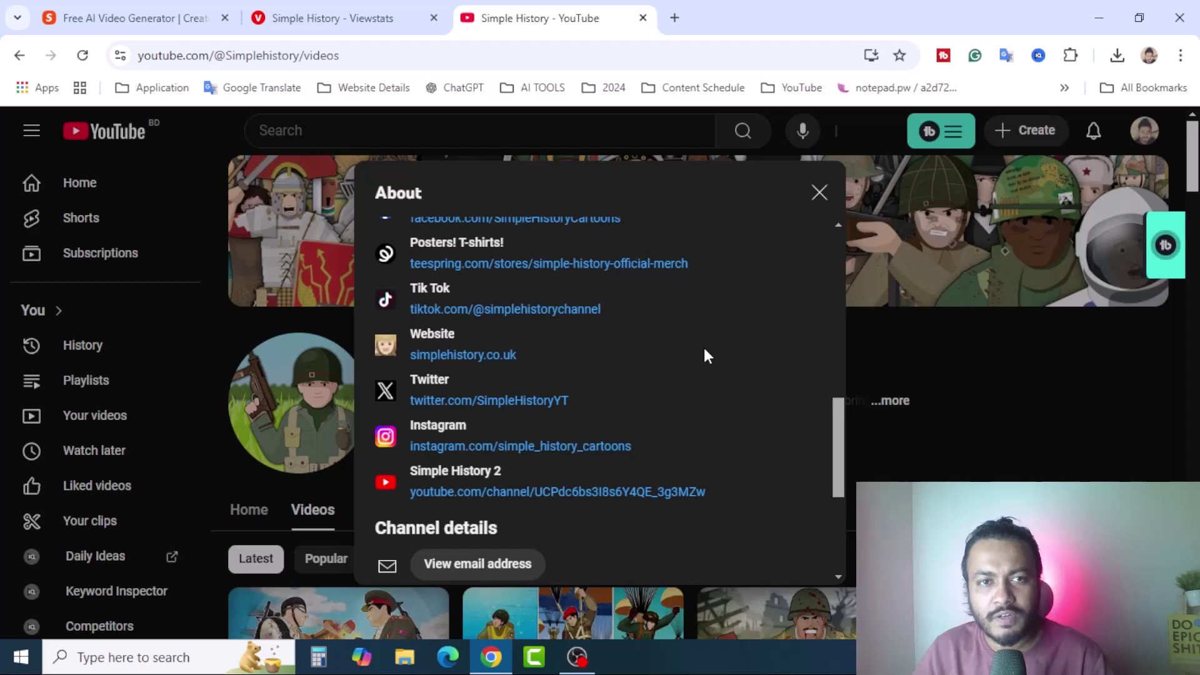
scroll(703, 349, up, 4)
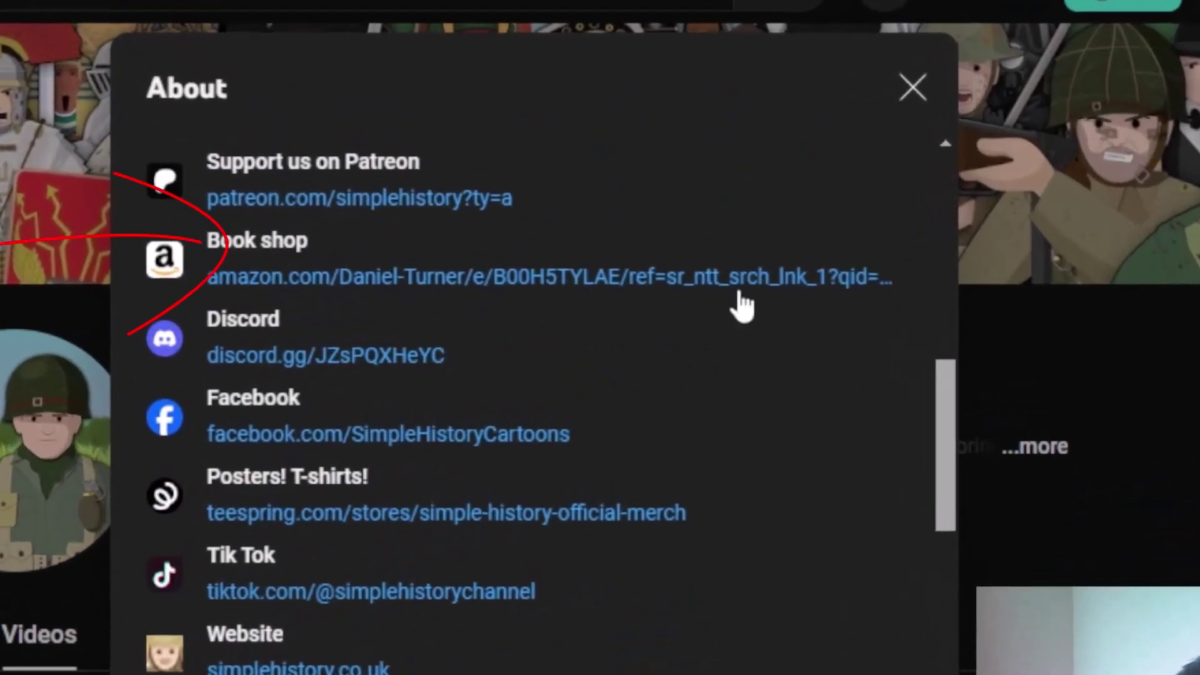
scroll(863, 507, up, 5)
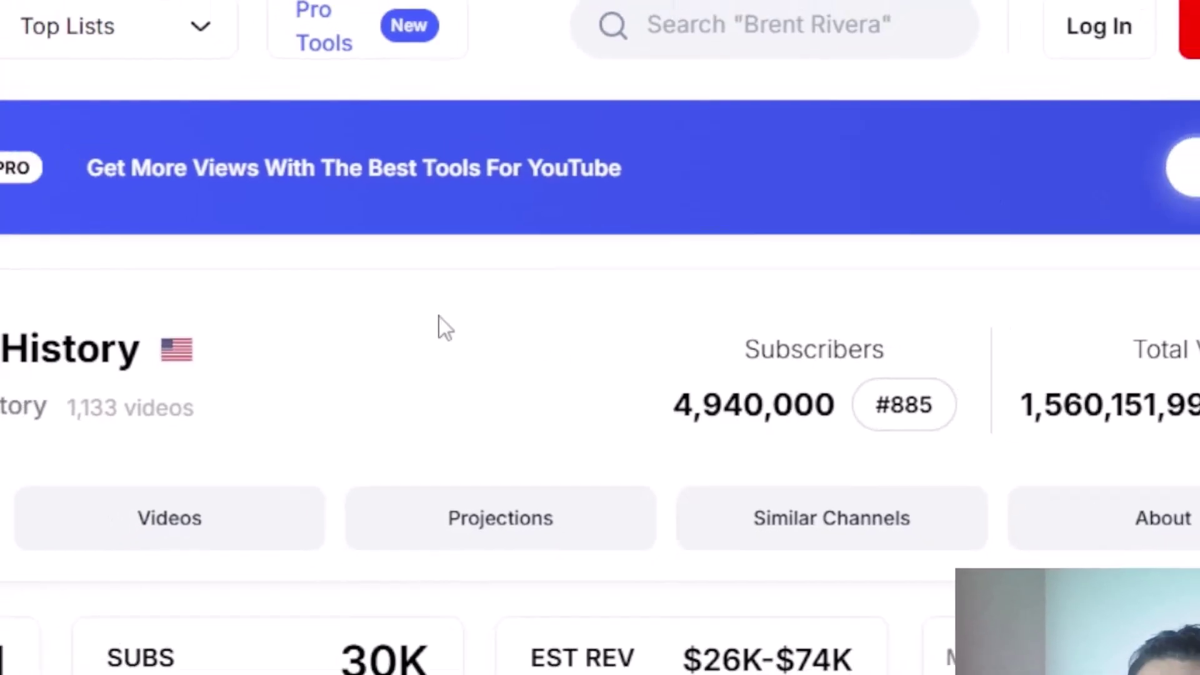
scroll(688, 498, down, 3)
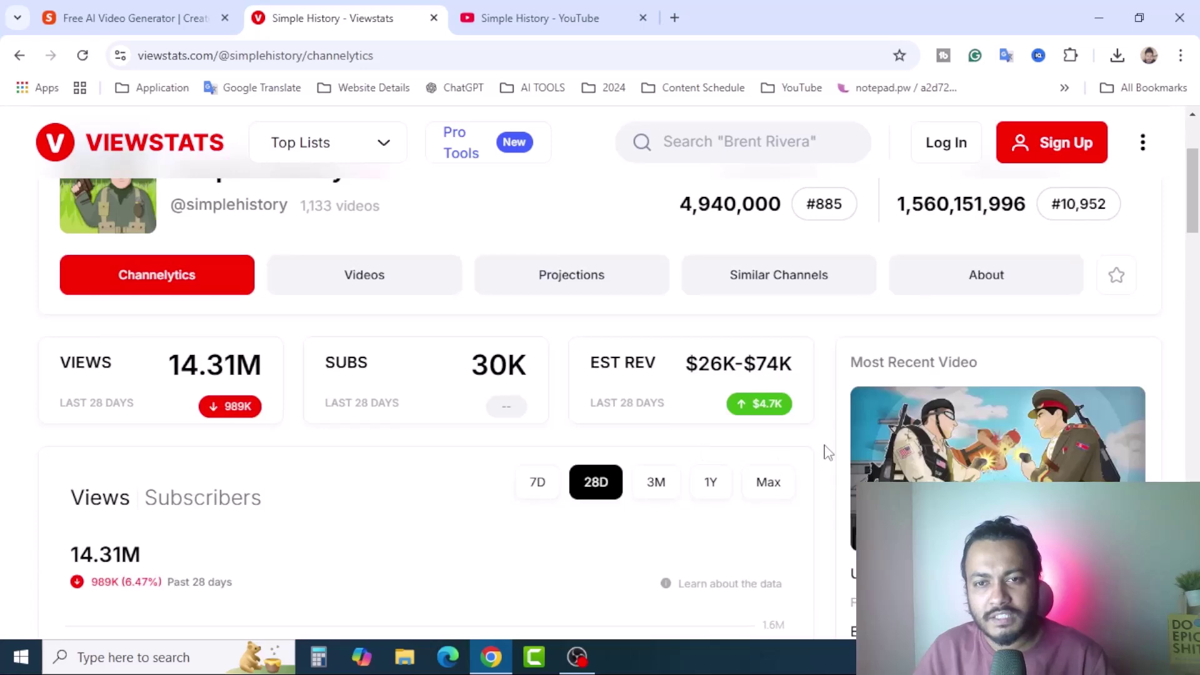
scroll(825, 455, up, 4)
- Return to the Simple History channel page and scroll through it
click(533, 25)
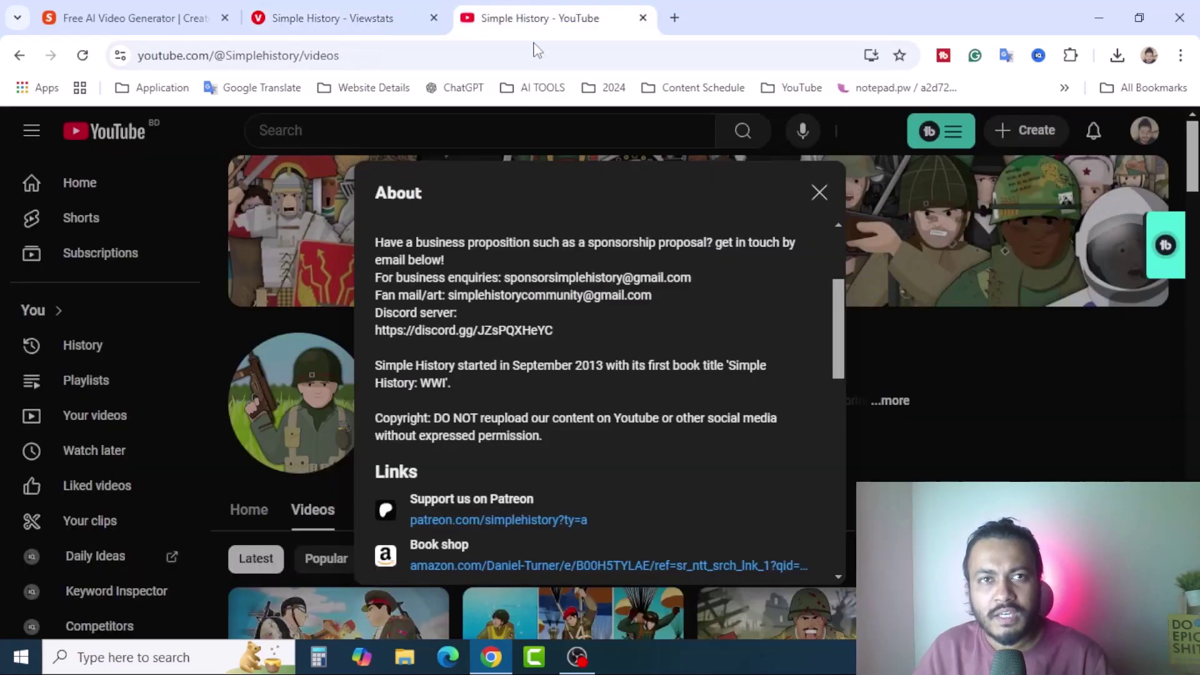
scroll(621, 379, down, 2)
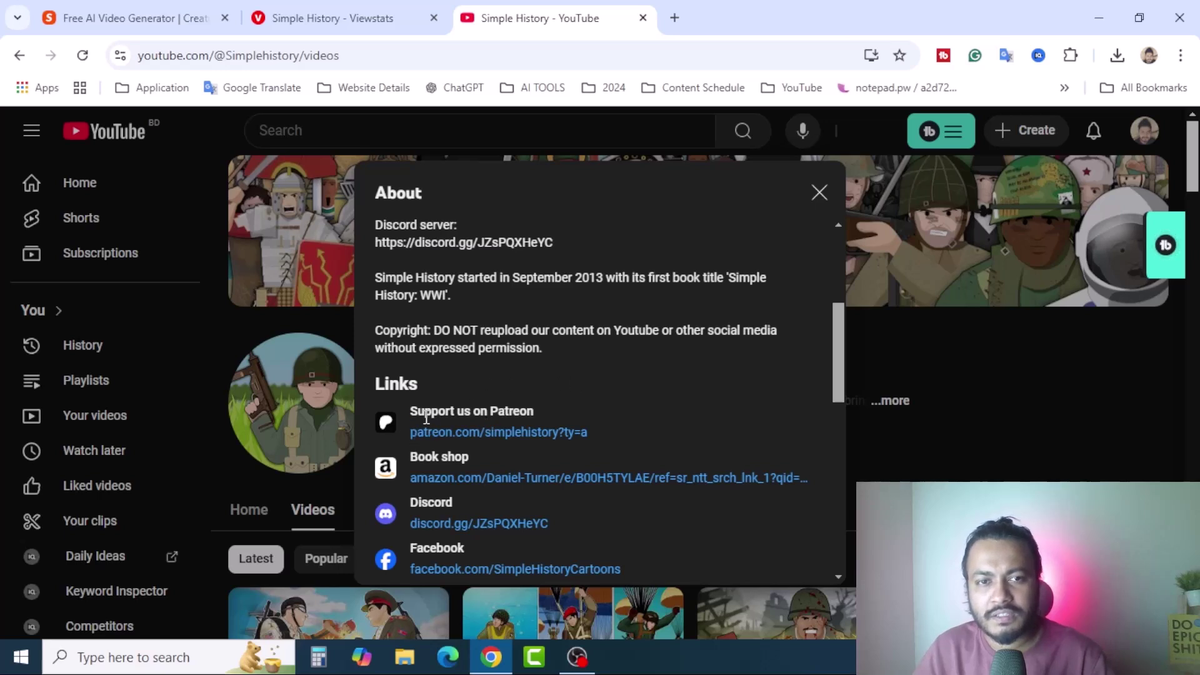
scroll(691, 406, down, 2)
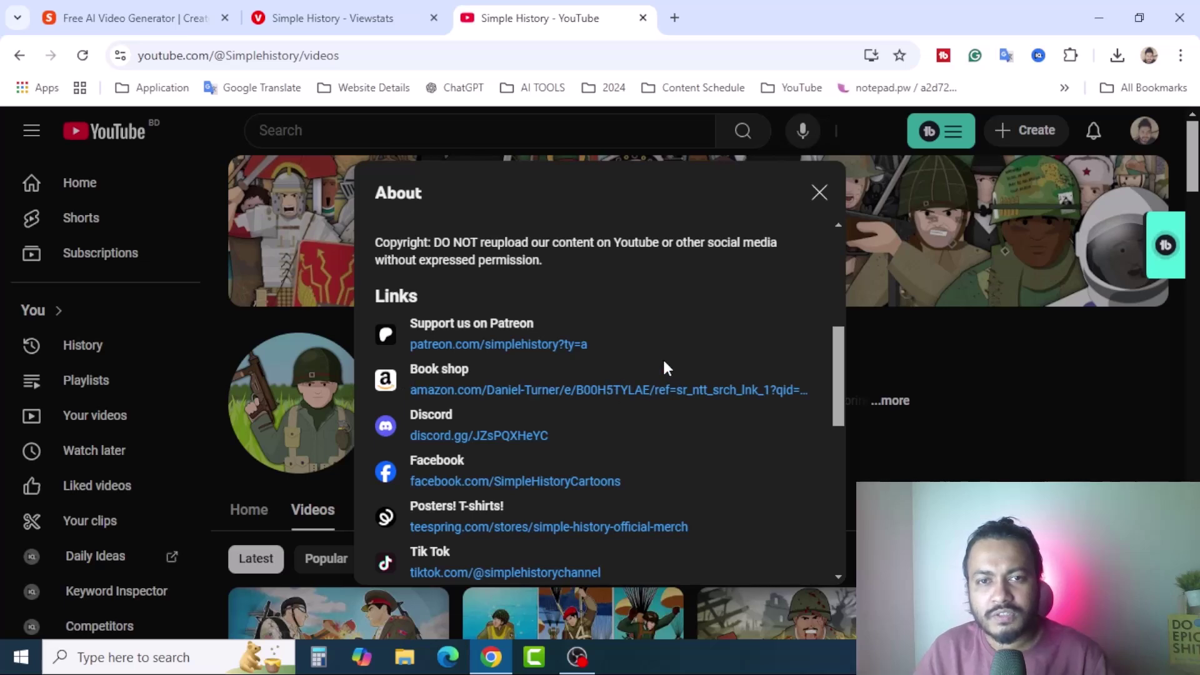
scroll(709, 422, down, 1)
scroll(709, 422, up, 1)
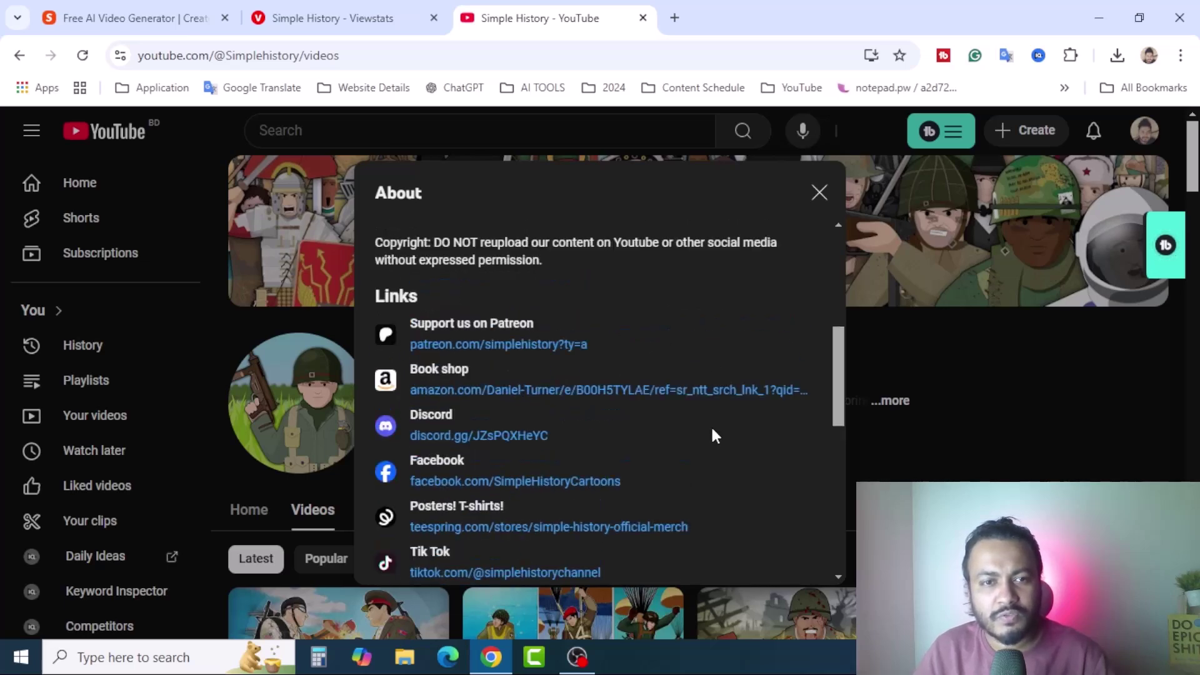
scroll(710, 425, down, 4)
scroll(732, 403, up, 1)
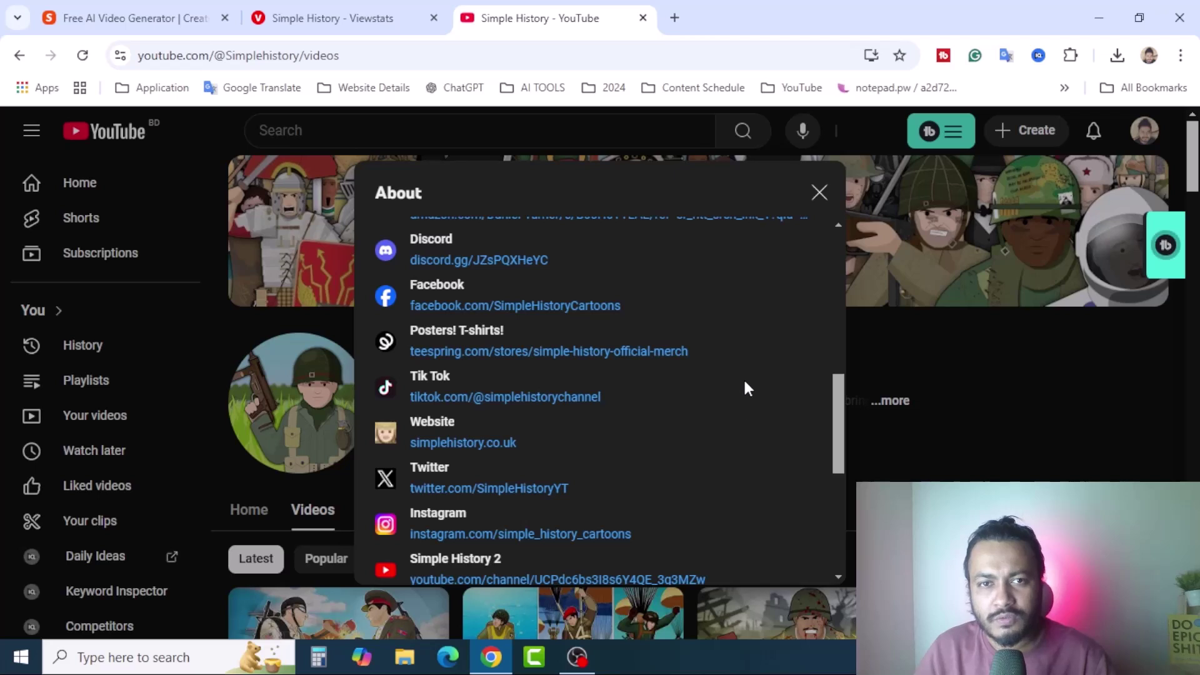
scroll(743, 377, up, 2)
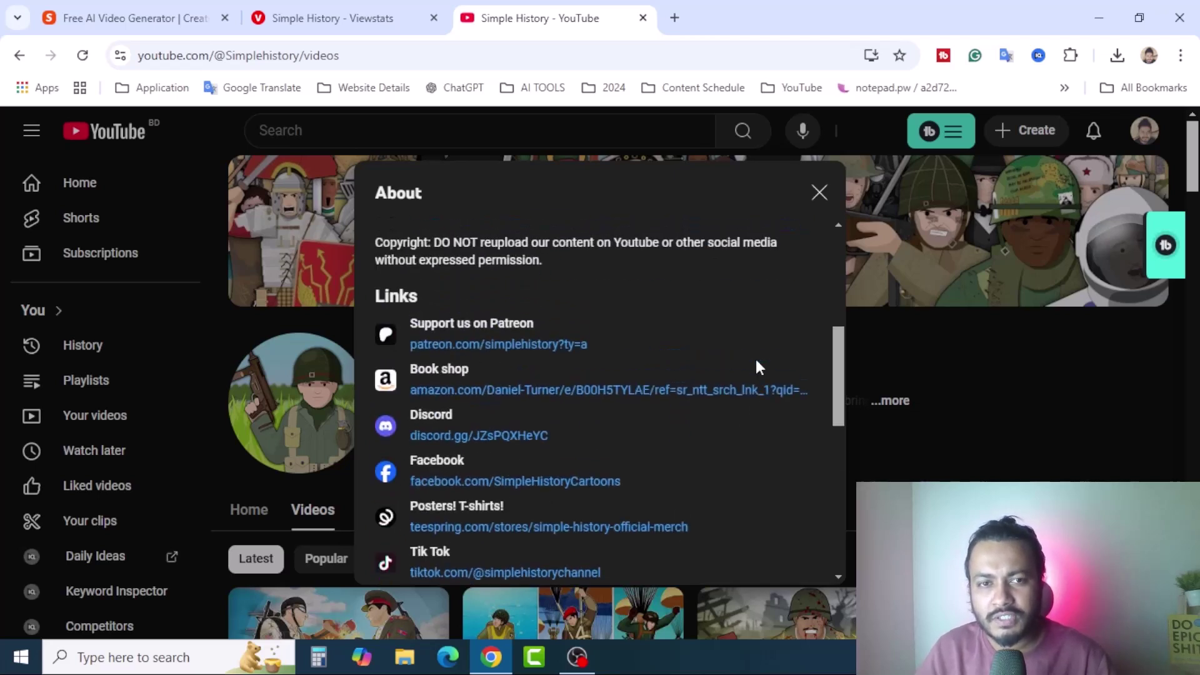
scroll(766, 353, up, 1)
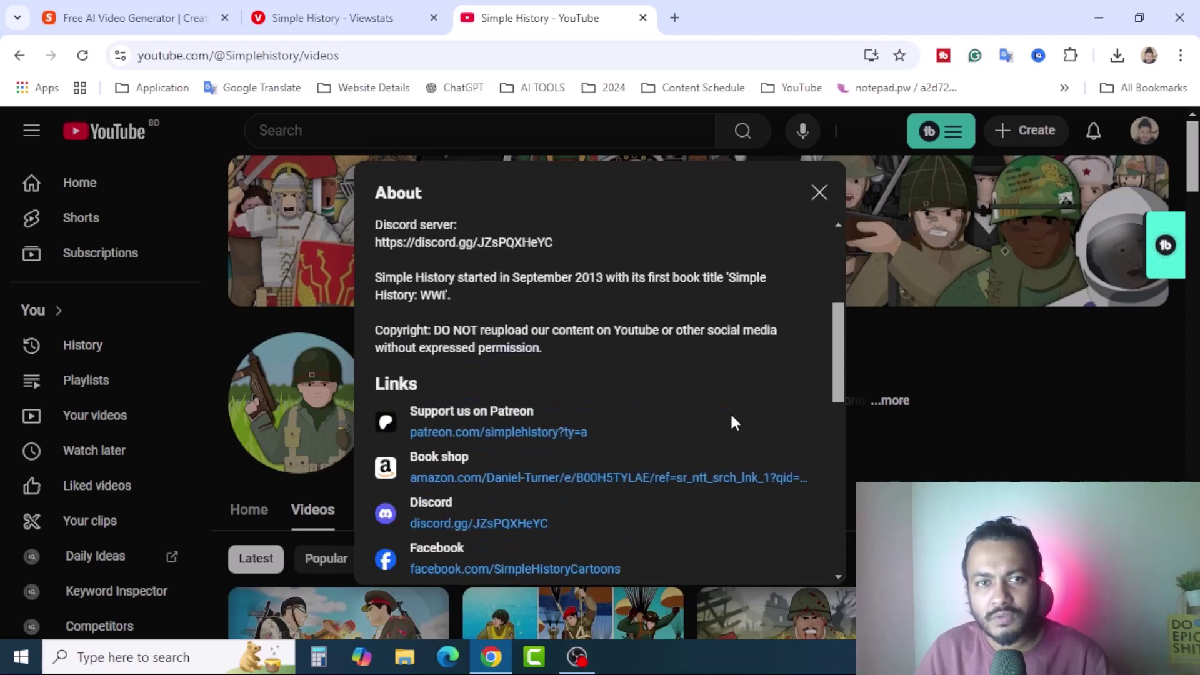
- Close the About details and the Simple History YouTube tab
click(353, 17)
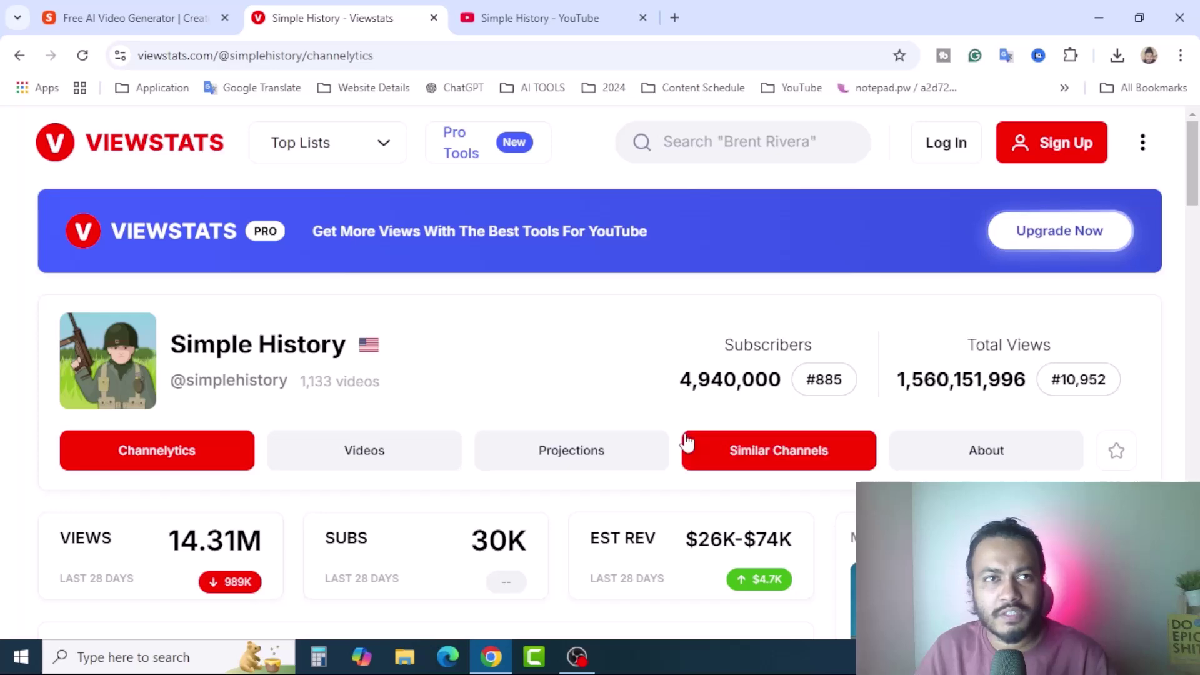
scroll(781, 494, down, 3)
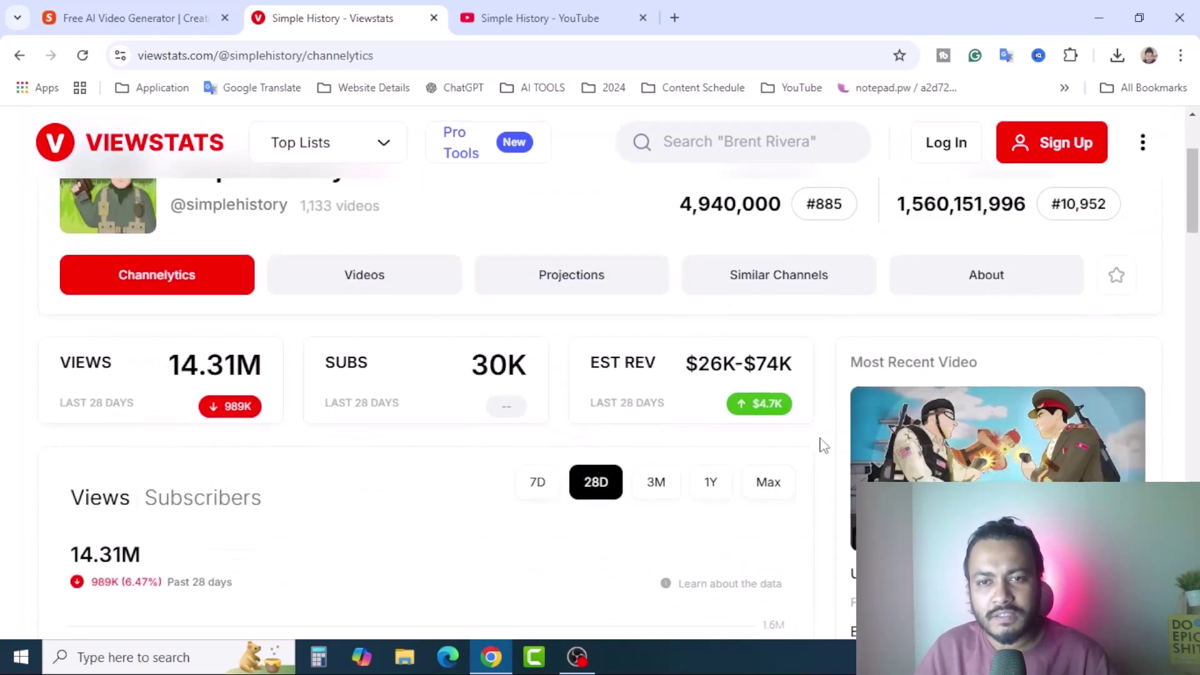
click(551, 19)
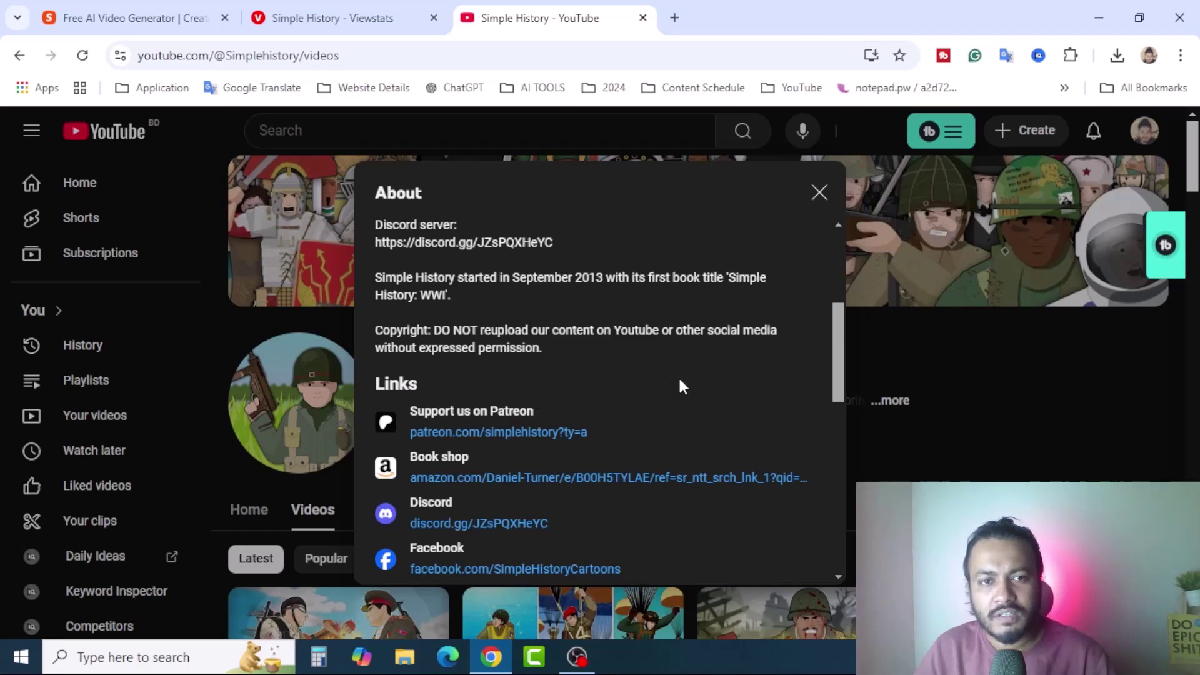
click(820, 193)
click(642, 18)
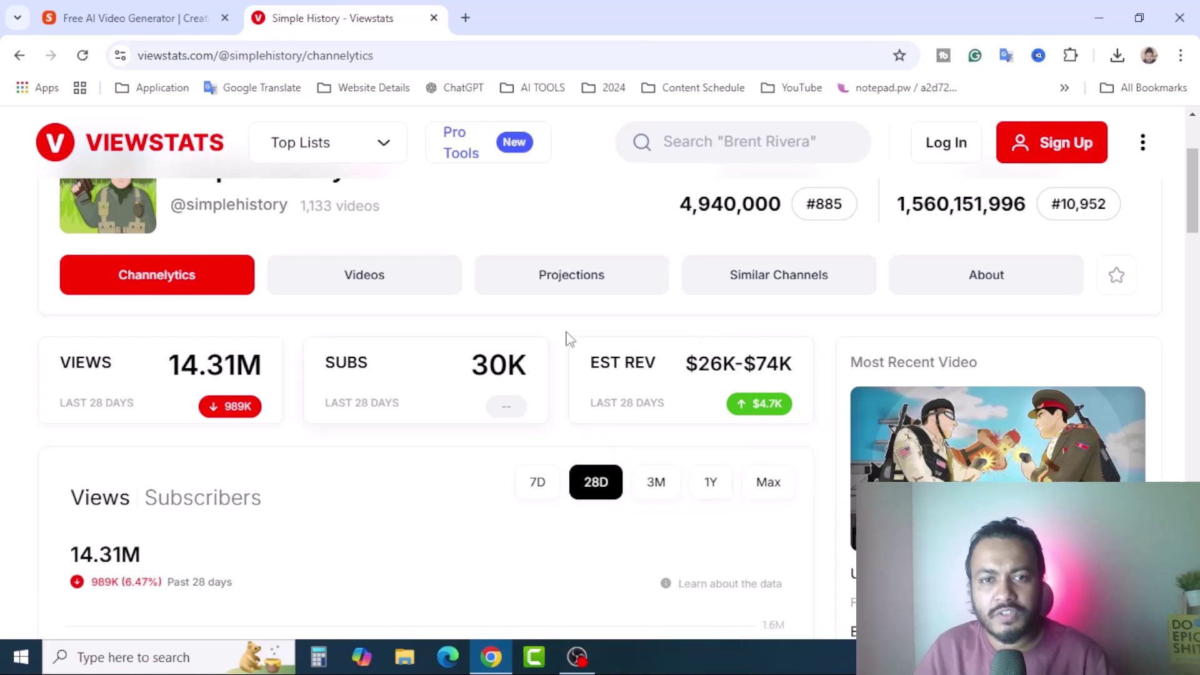
- Scroll Simple History's Channelytics views chart and daily subscriber, view and revenue table
scroll(570, 338, up, 3)
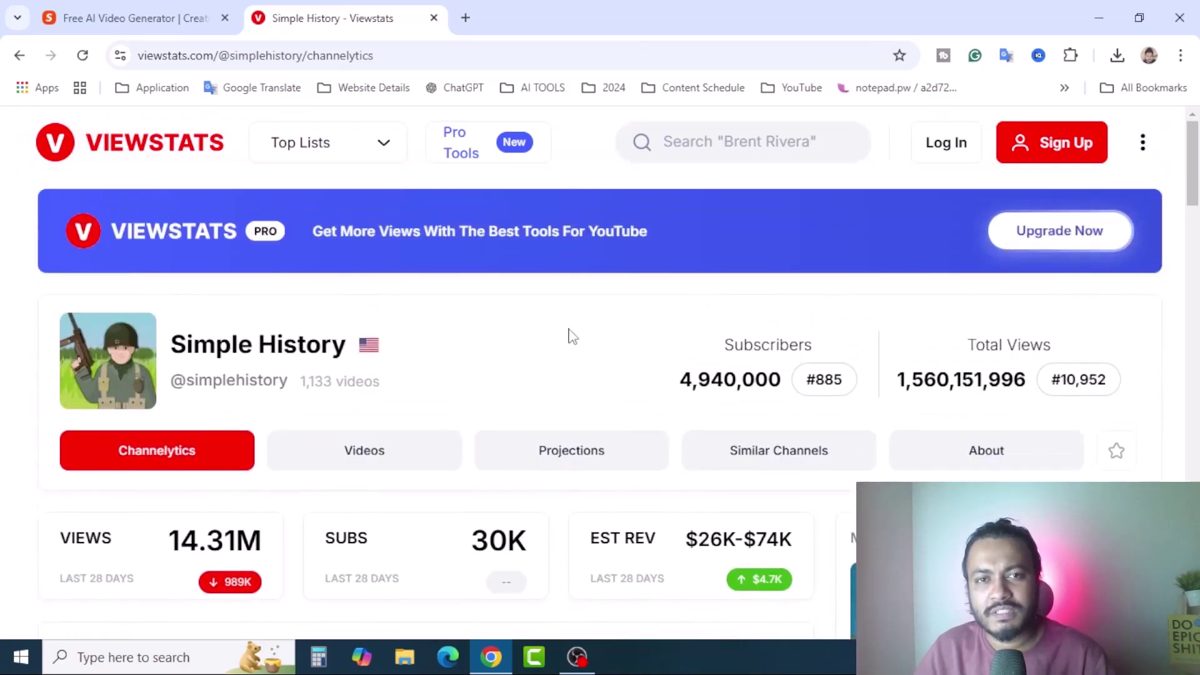
scroll(570, 338, down, 1)
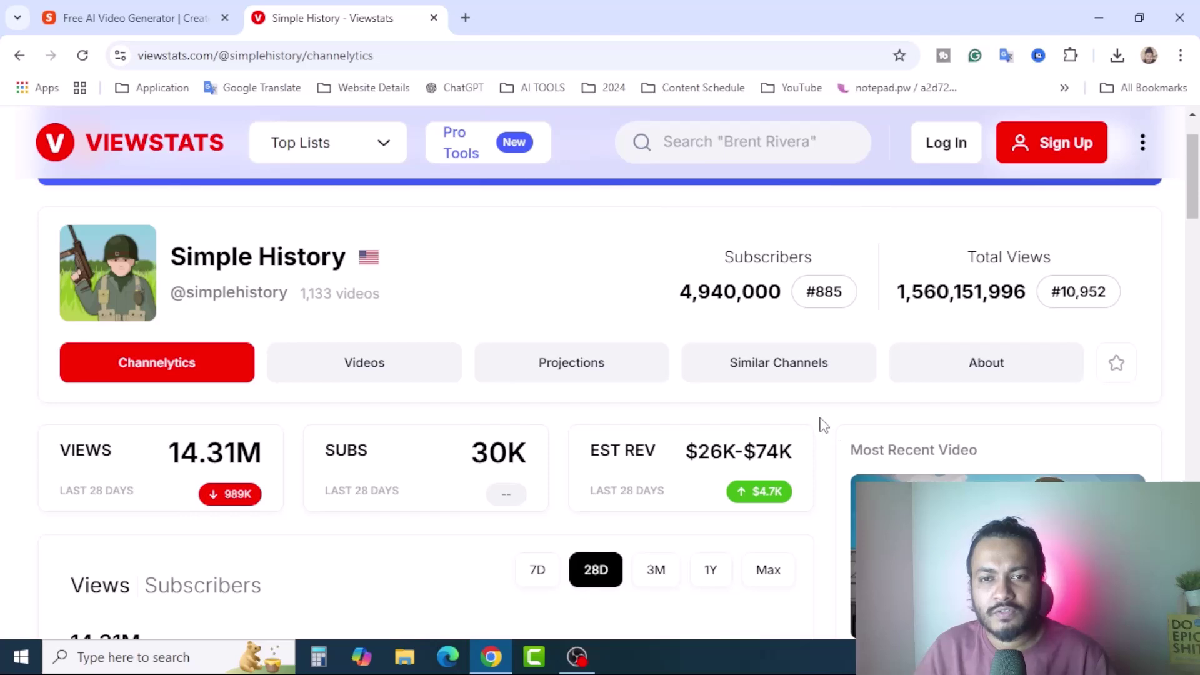
scroll(822, 425, down, 10)
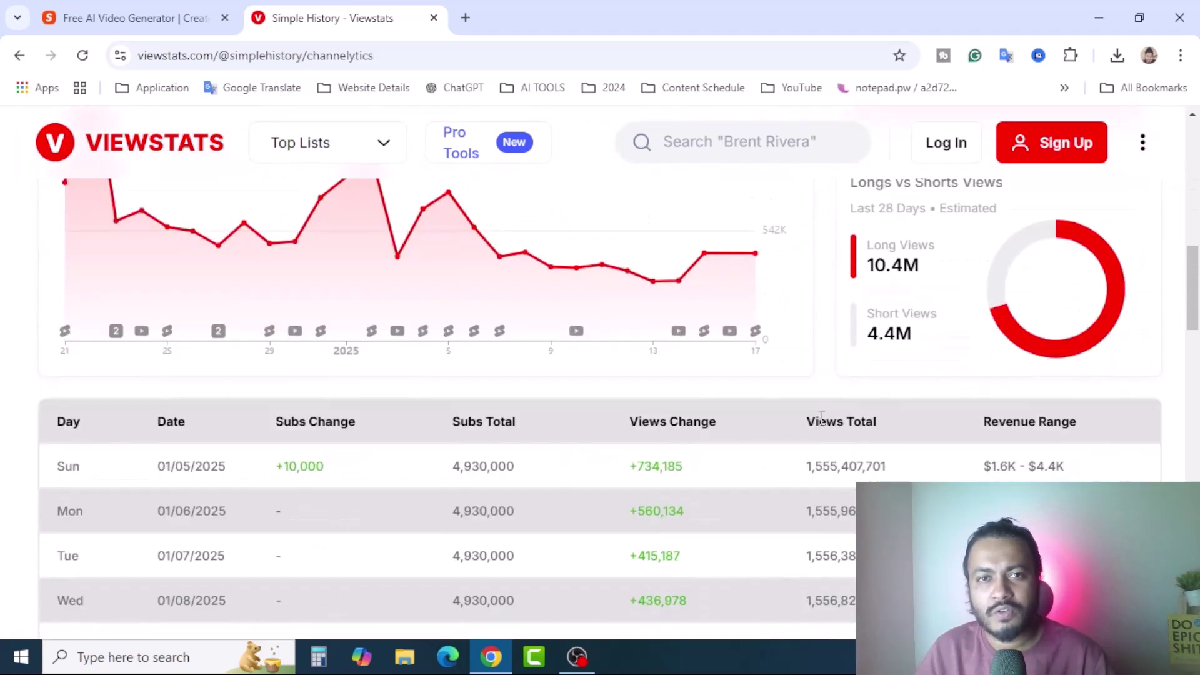
scroll(788, 446, down, 6)
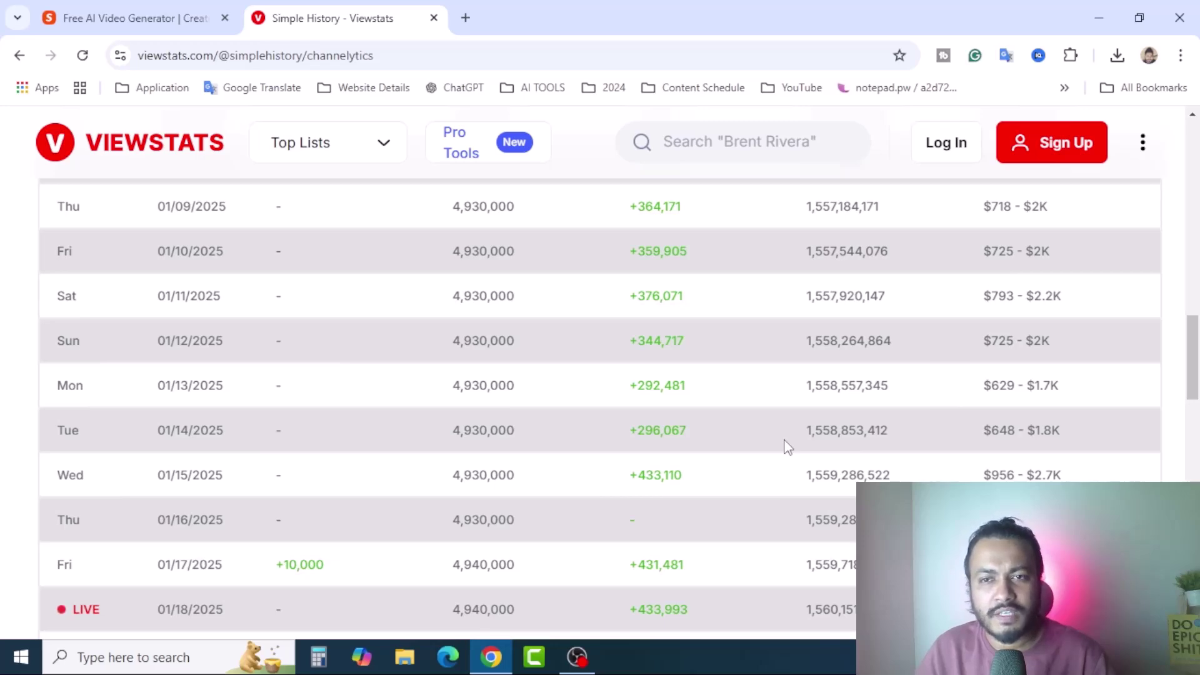
scroll(788, 446, down, 1)
scroll(787, 446, up, 1)
scroll(787, 446, down, 2)
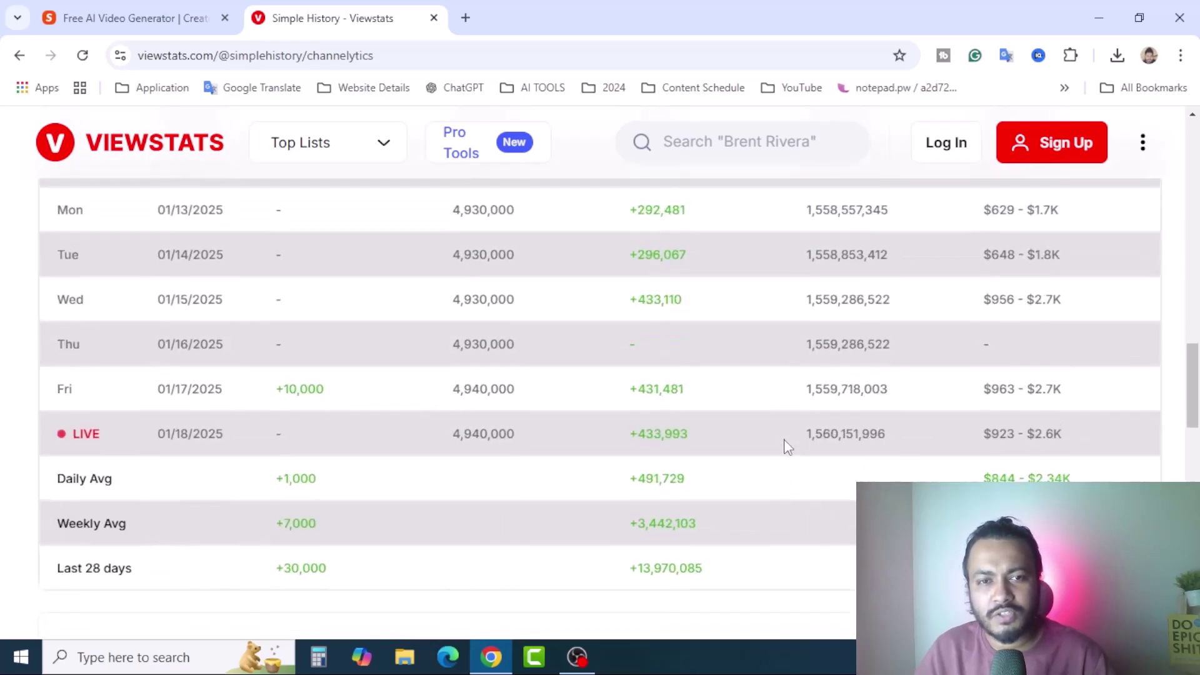
scroll(787, 446, up, 1)
scroll(787, 447, up, 9)
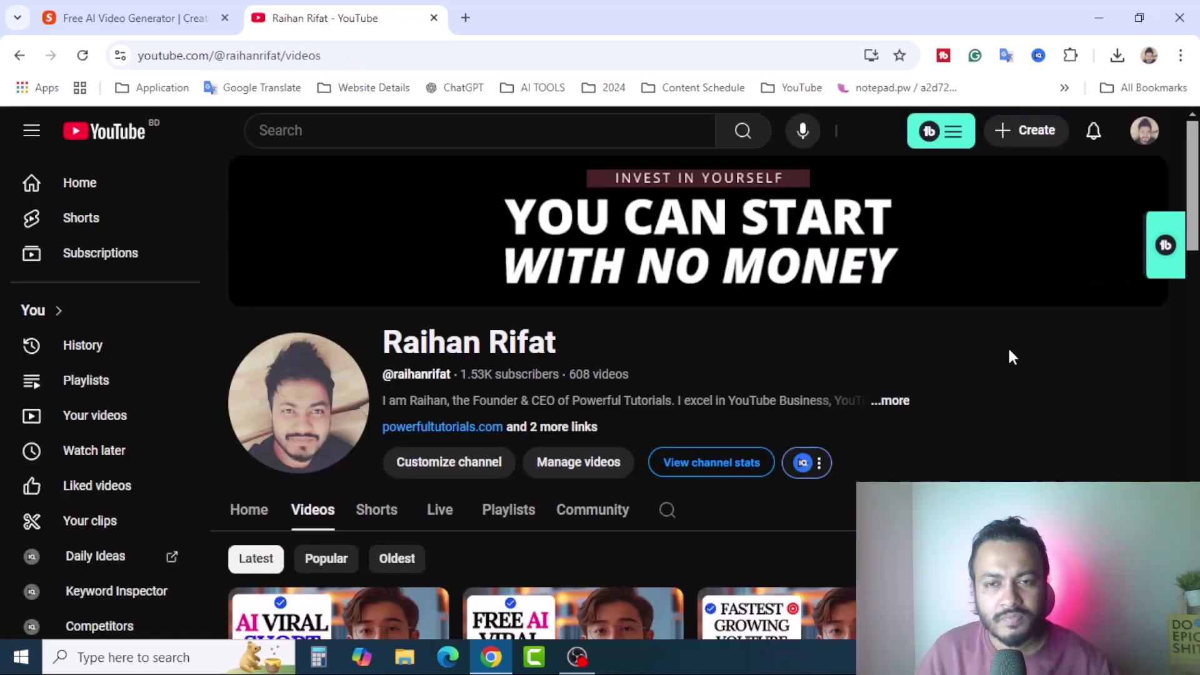
scroll(1008, 348, down, 3)
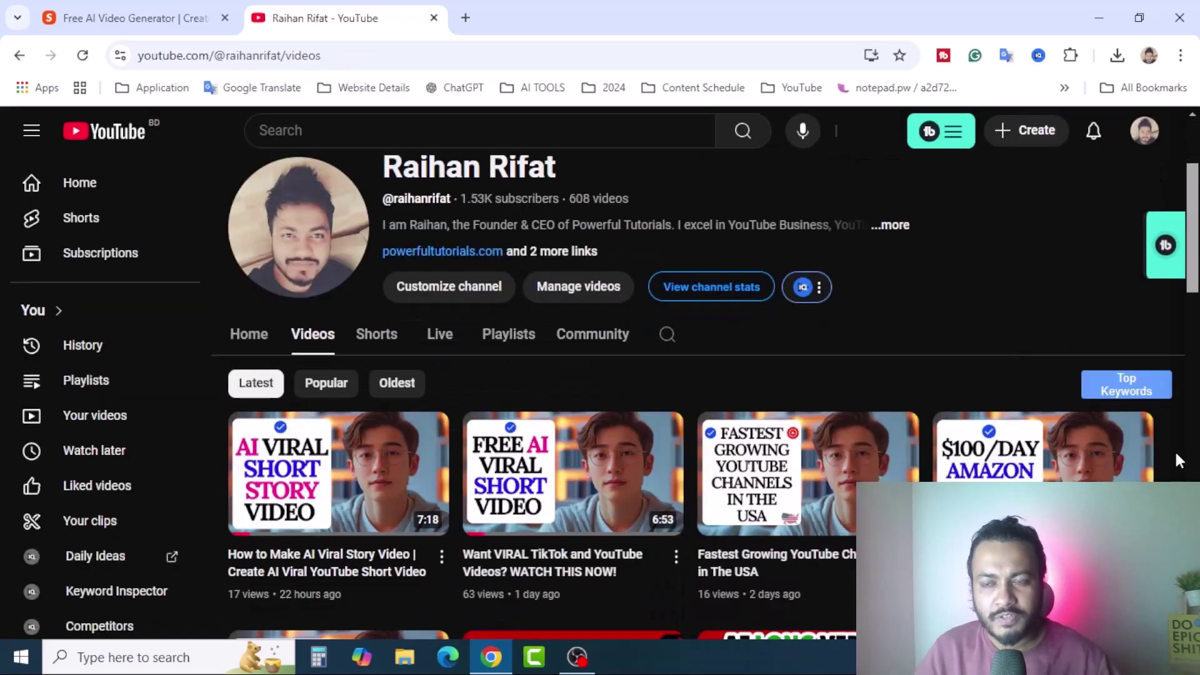
- Browse the channel's uploaded video thumbnails, then switch to the Free AI Video Generator tab
scroll(1175, 460, down, 3)
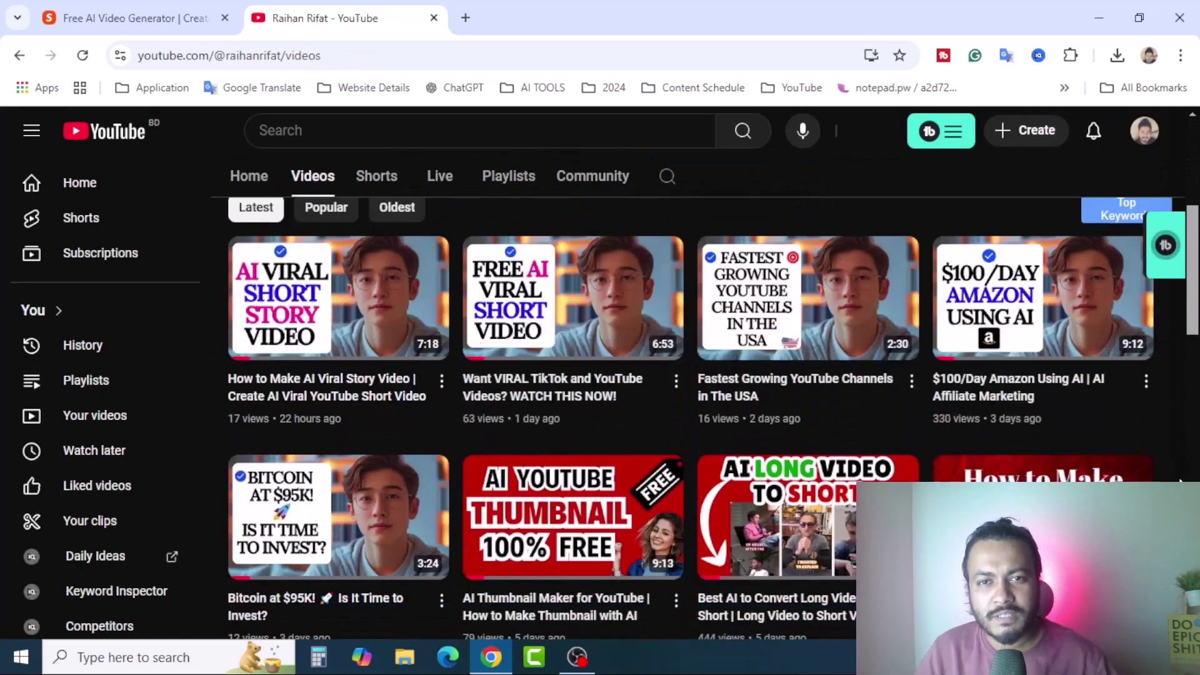
scroll(1179, 481, up, 5)
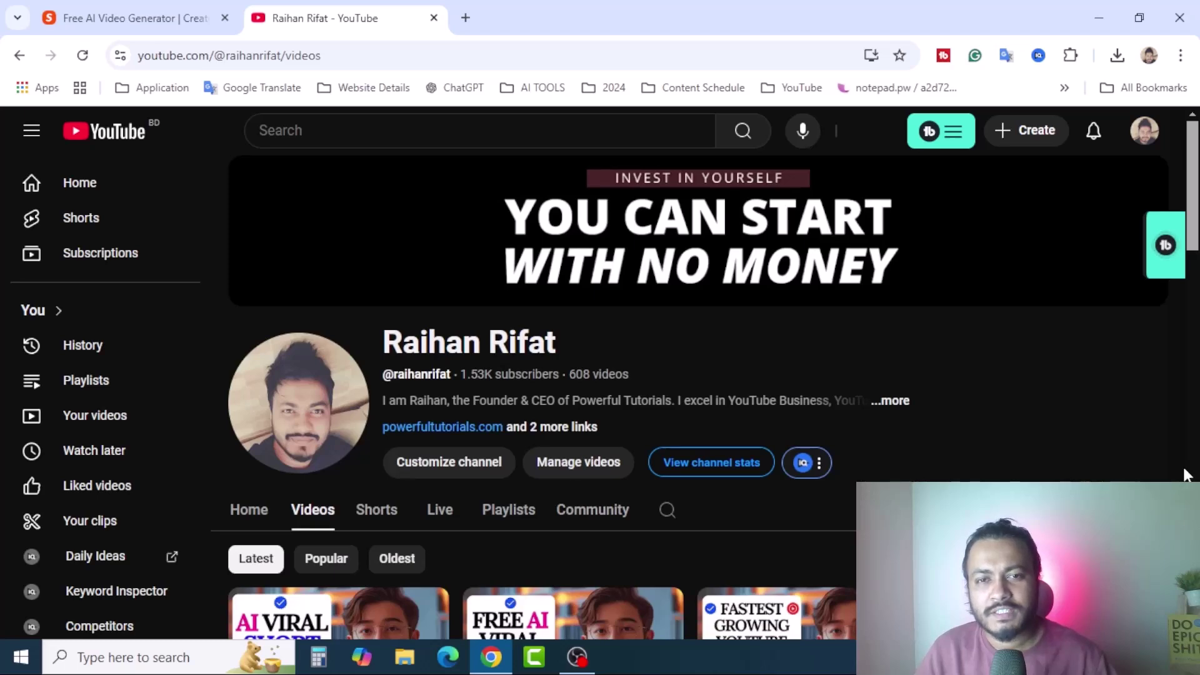
scroll(1181, 467, down, 5)
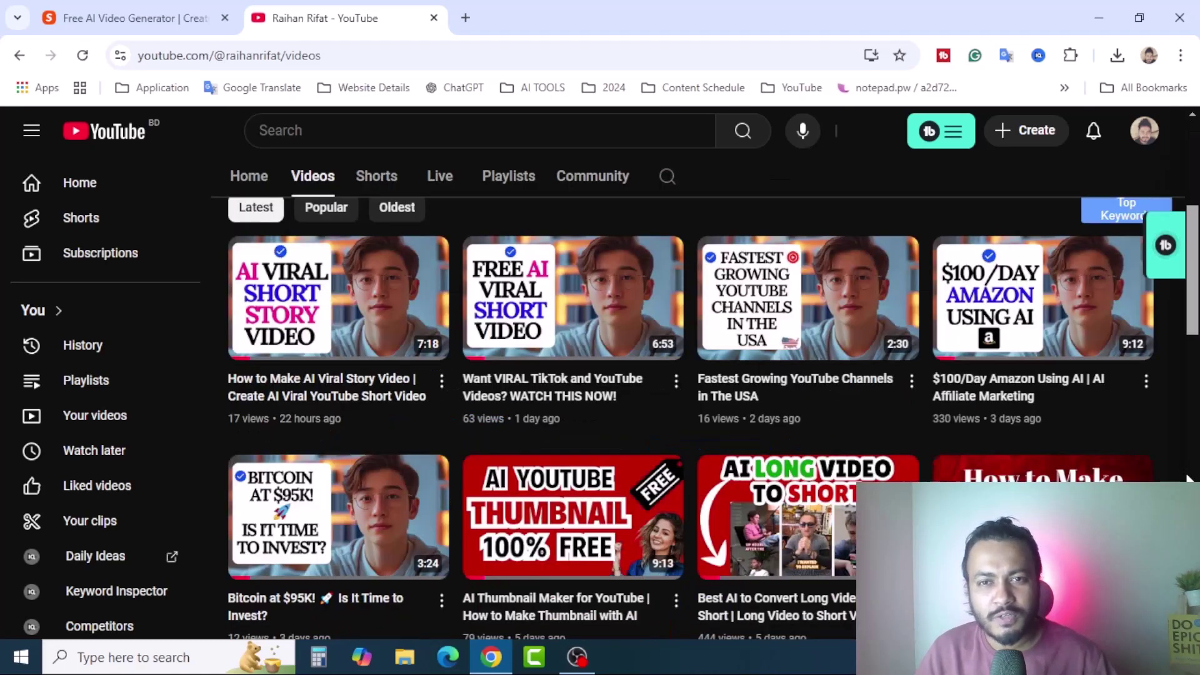
scroll(1187, 480, down, 3)
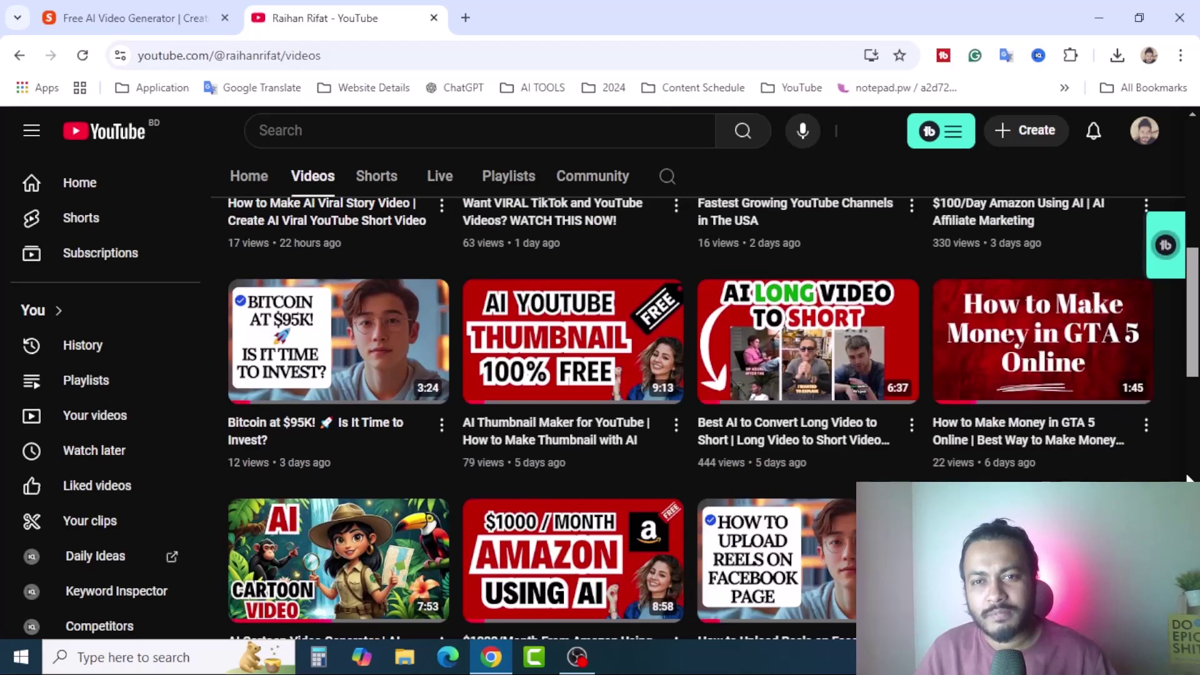
scroll(1187, 480, down, 1)
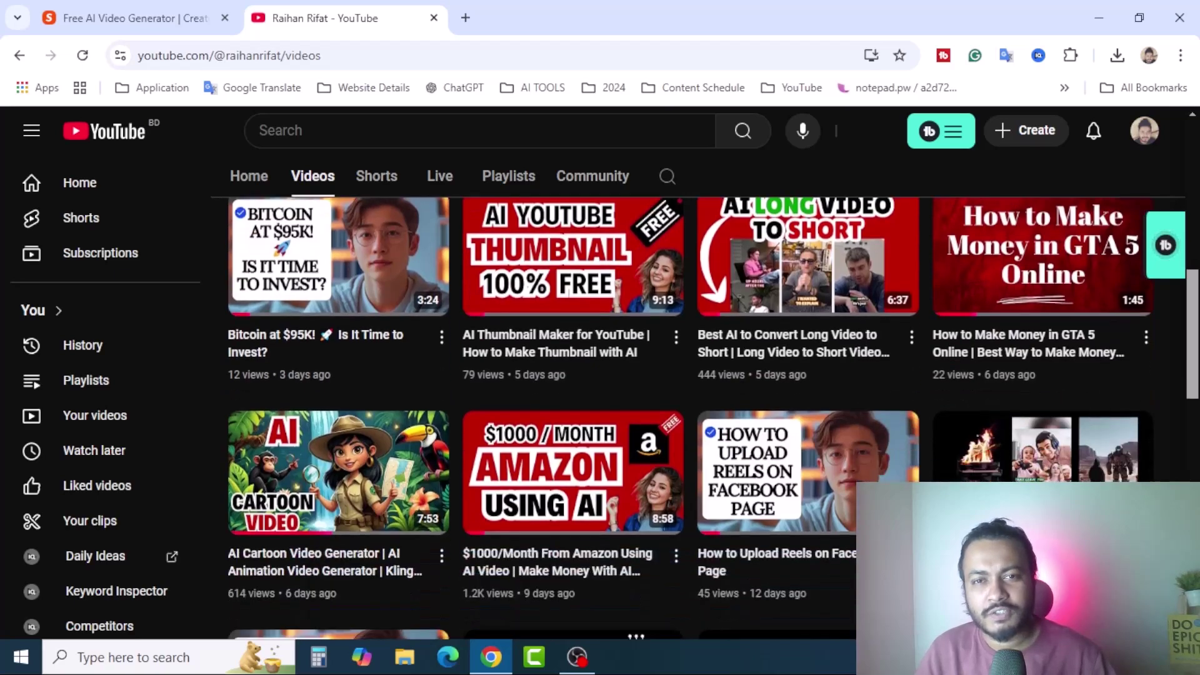
scroll(687, 418, down, 3)
scroll(687, 418, up, 5)
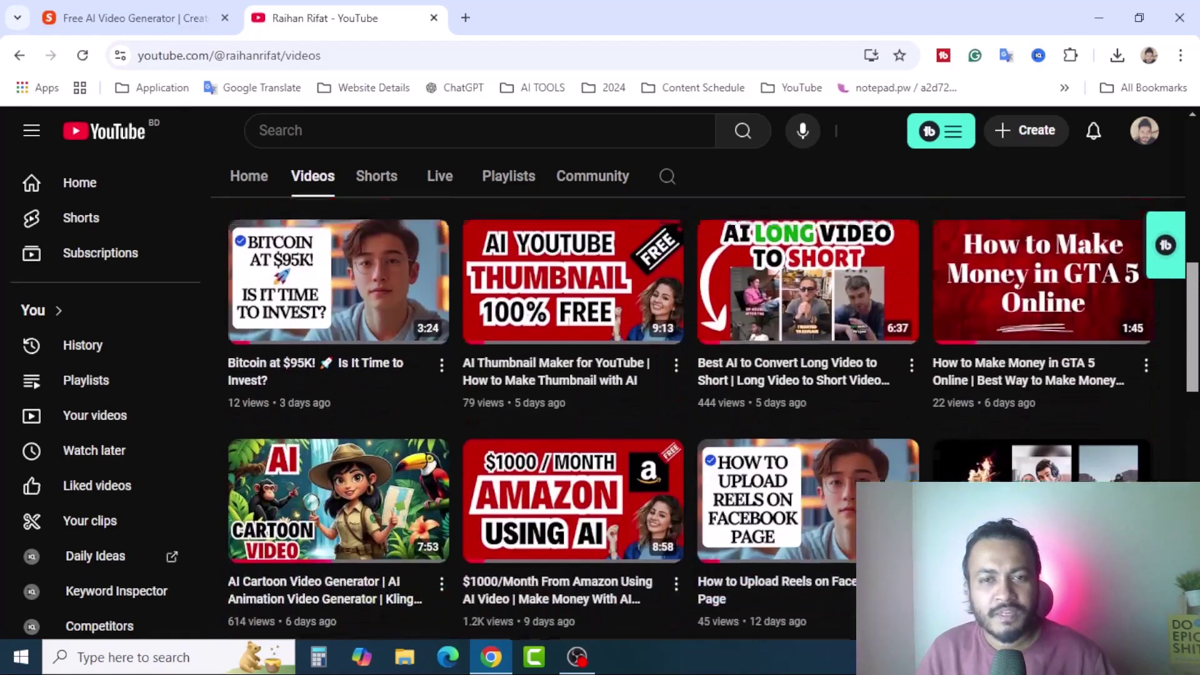
scroll(687, 419, down, 10)
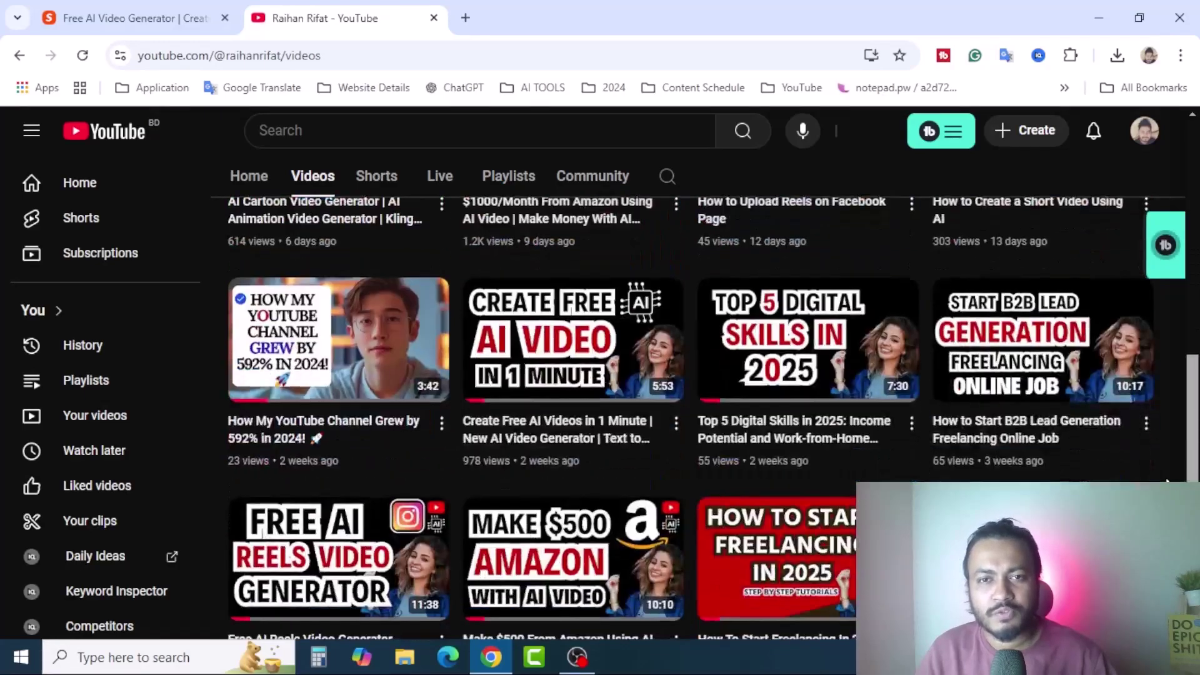
scroll(687, 419, down, 4)
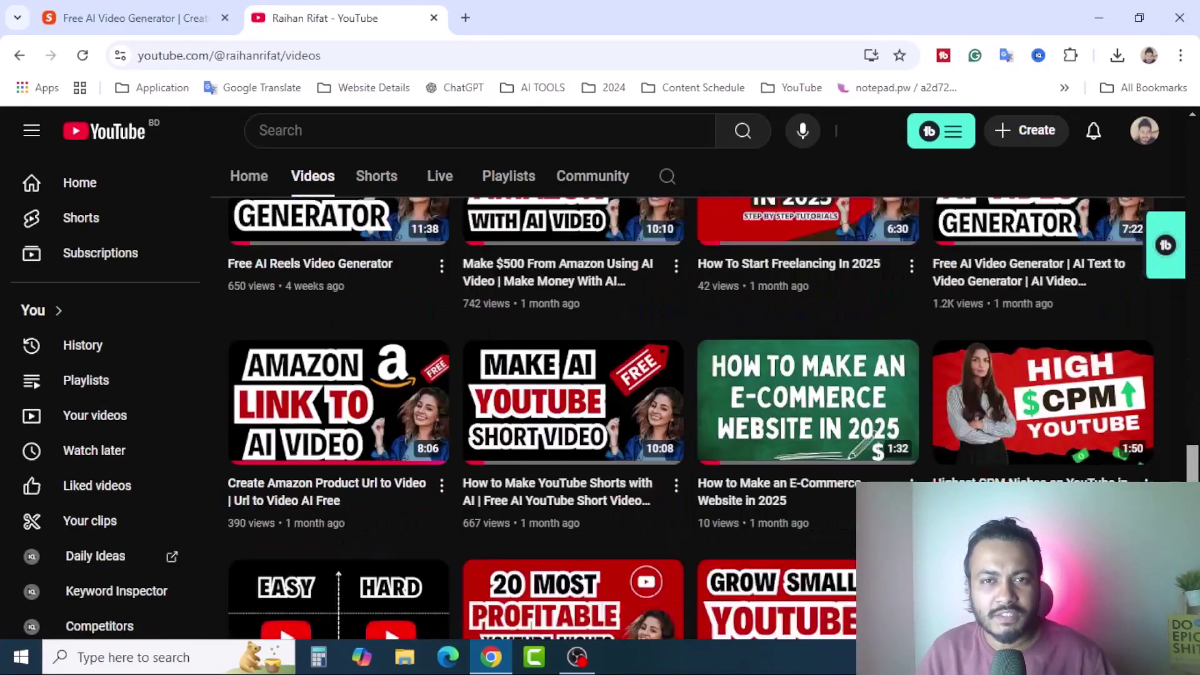
scroll(279, 591, down, 3)
scroll(279, 591, up, 8)
scroll(279, 591, down, 4)
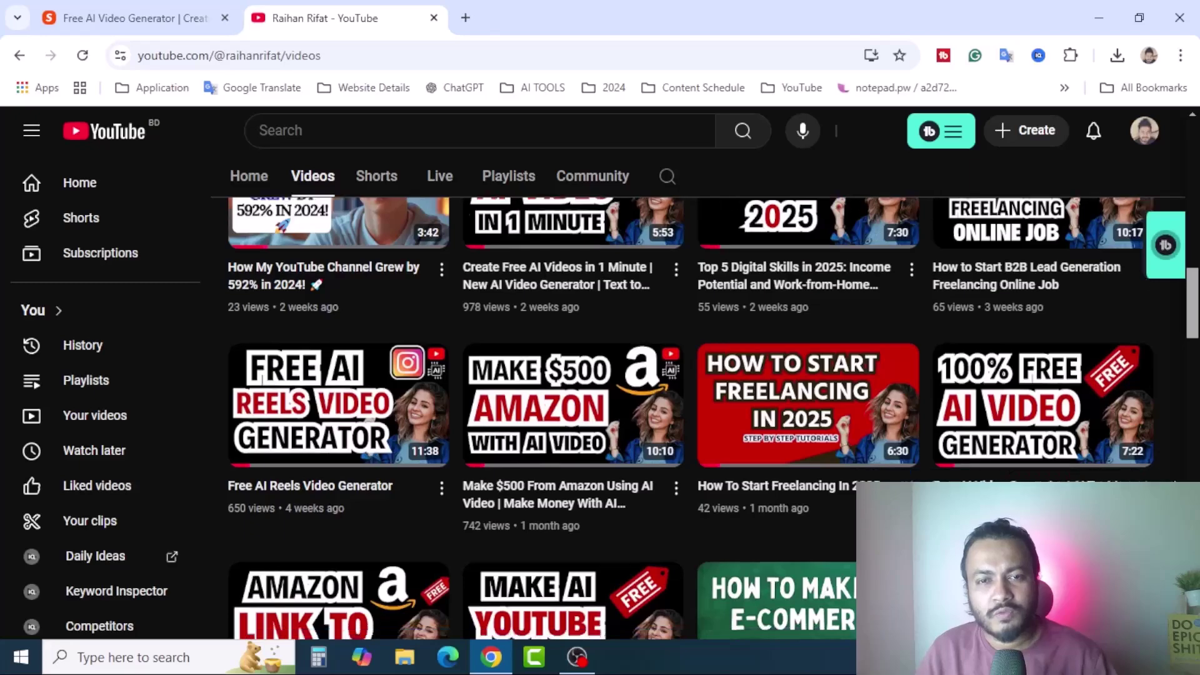
scroll(278, 591, down, 3)
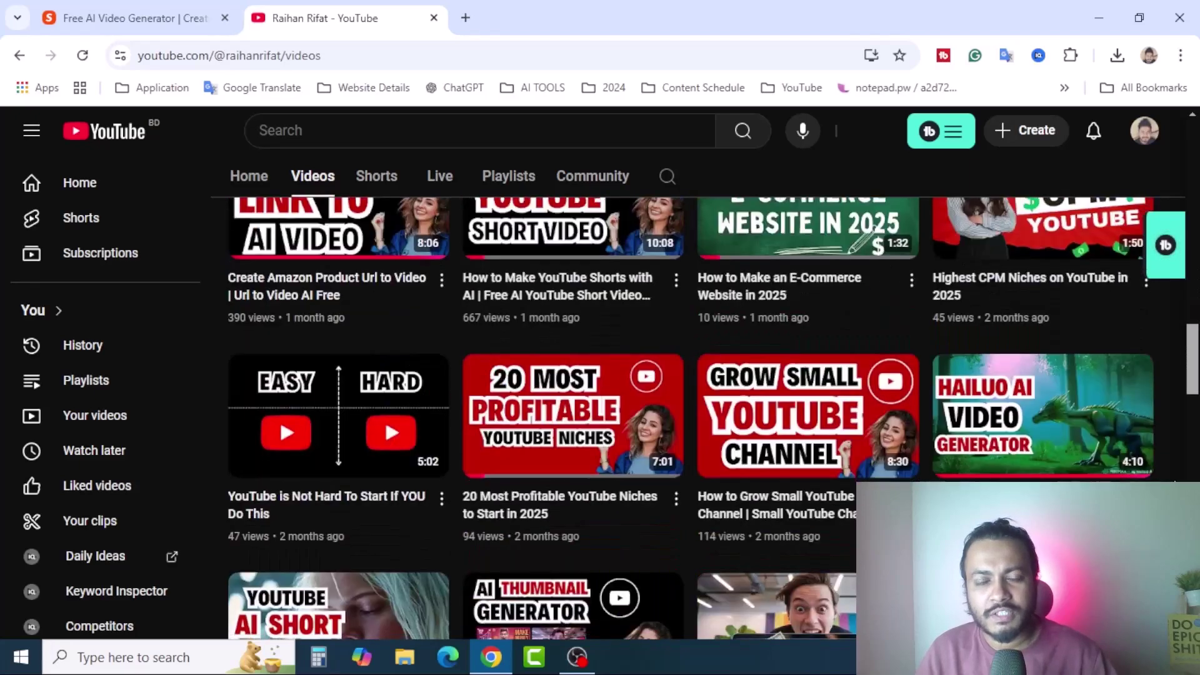
scroll(279, 591, up, 18)
scroll(688, 375, up, 5)
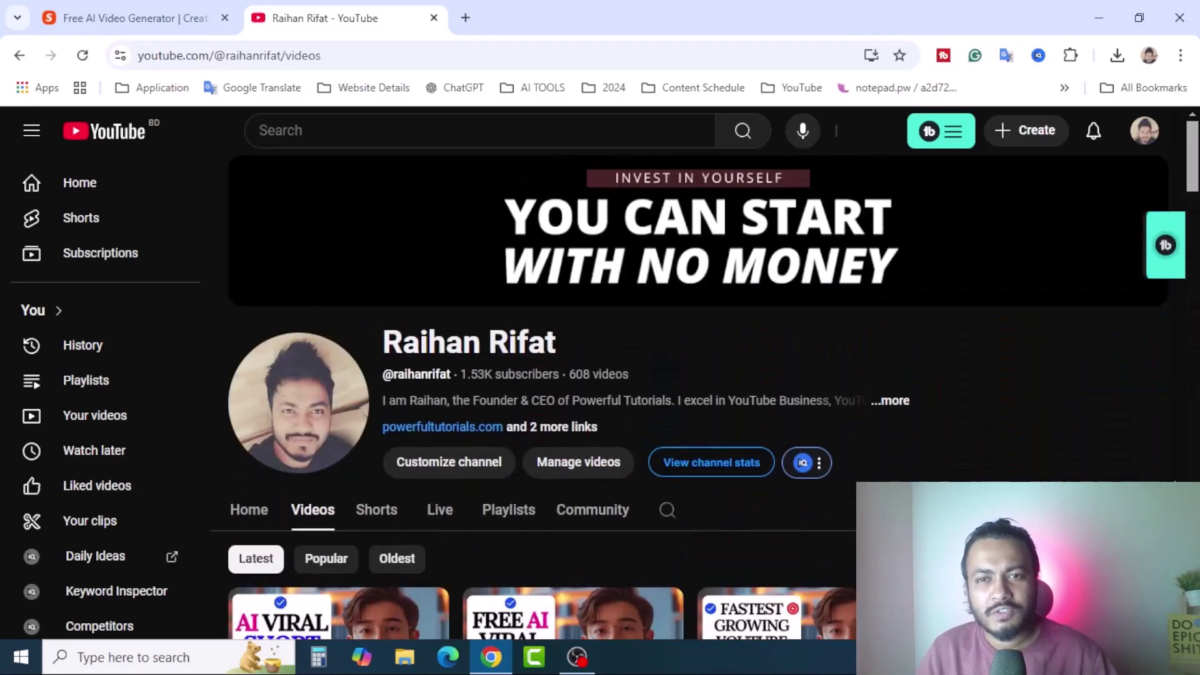
click(150, 20)
scroll(752, 440, up, 10)
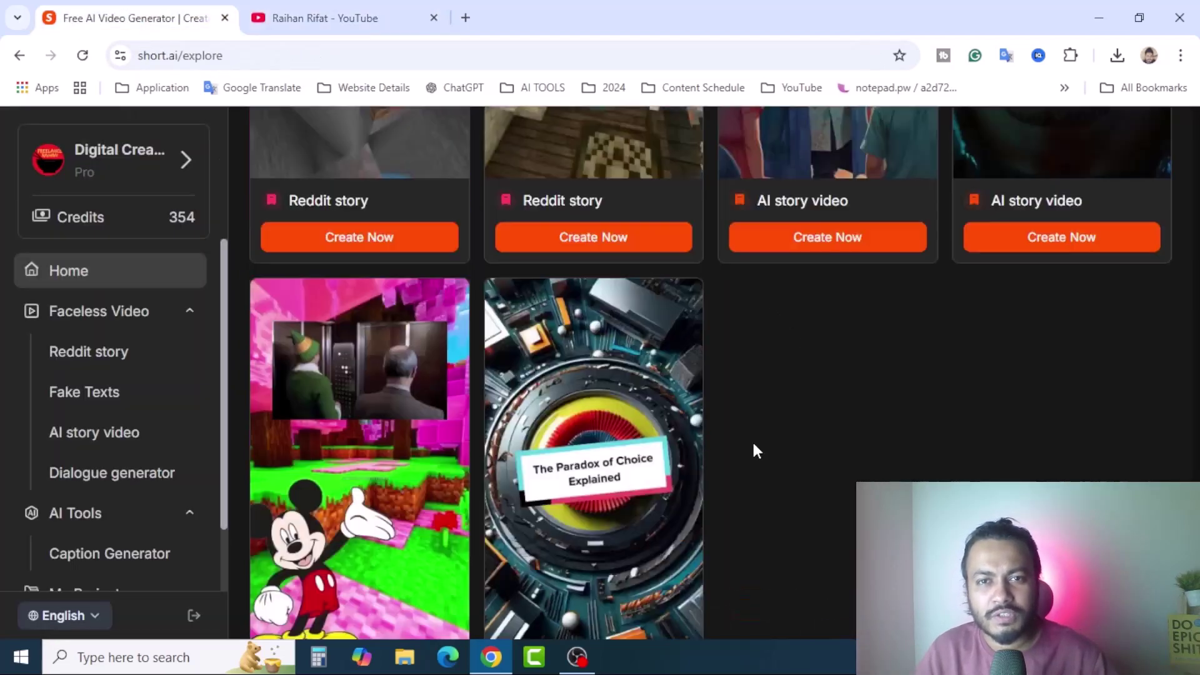
scroll(752, 448, up, 5)
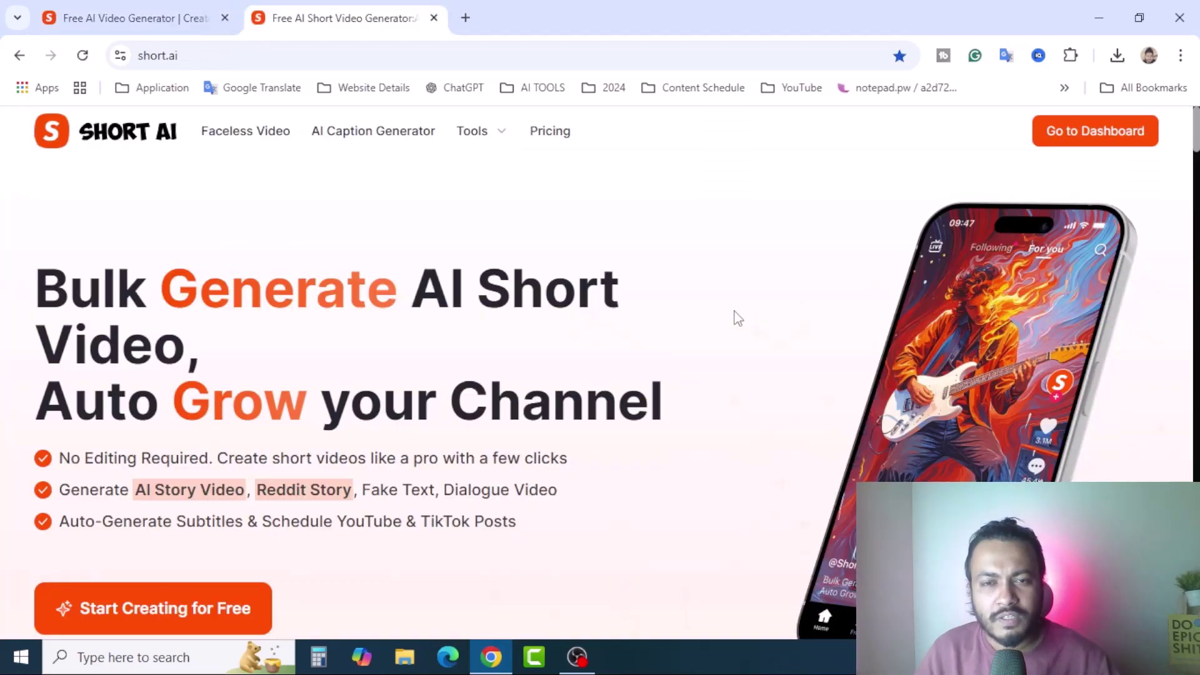
scroll(732, 331, down, 5)
scroll(737, 356, down, 4)
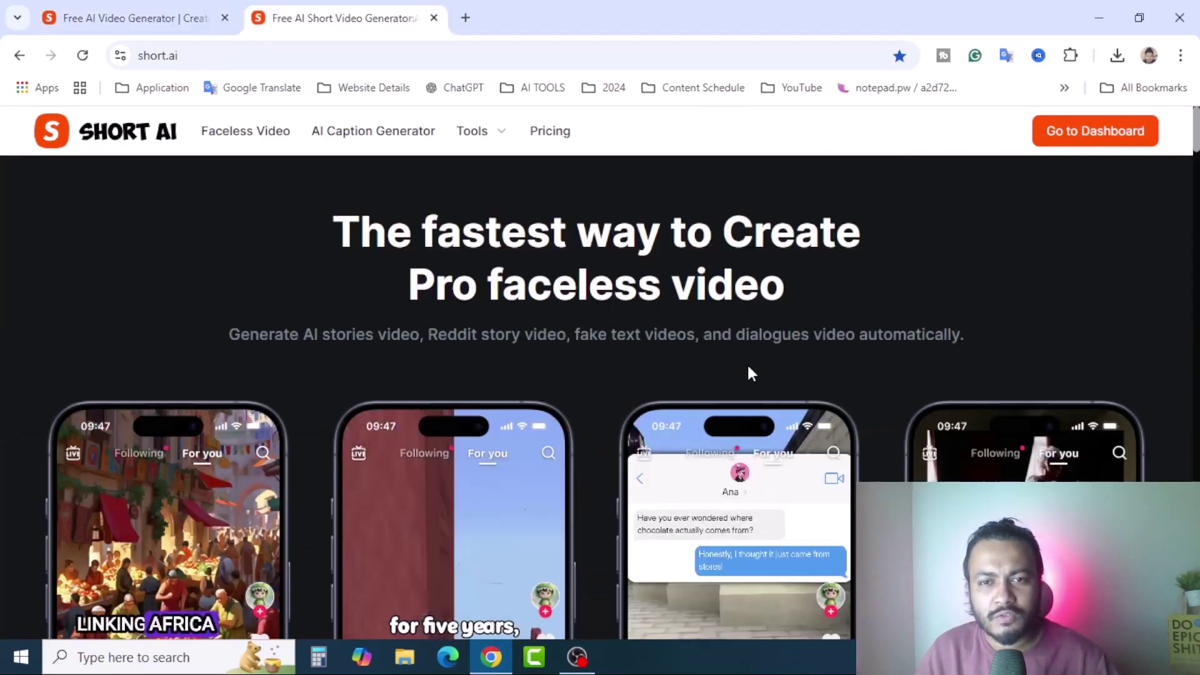
scroll(874, 375, down, 6)
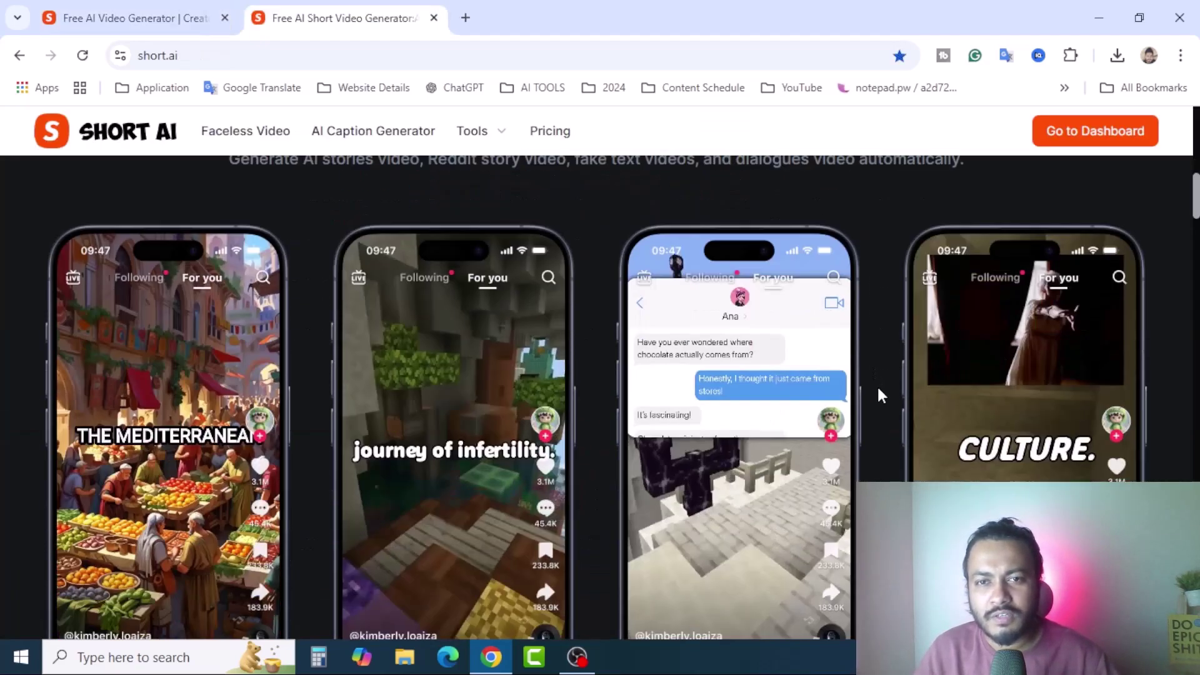
scroll(878, 391, up, 4)
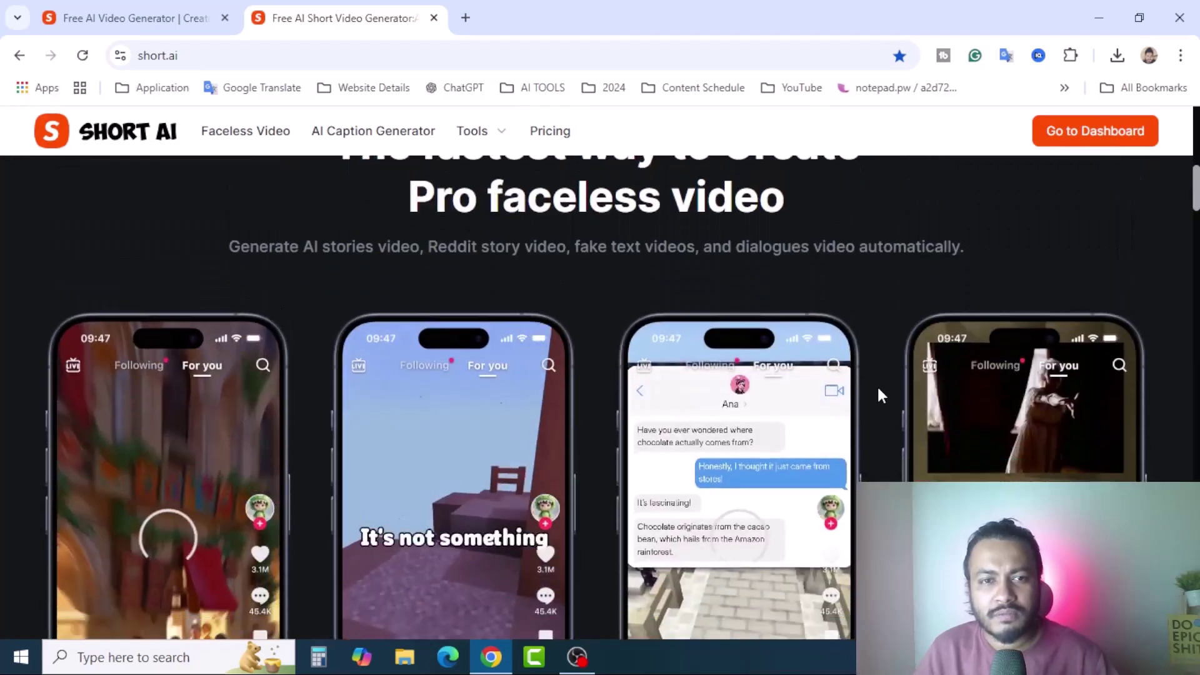
scroll(879, 391, down, 3)
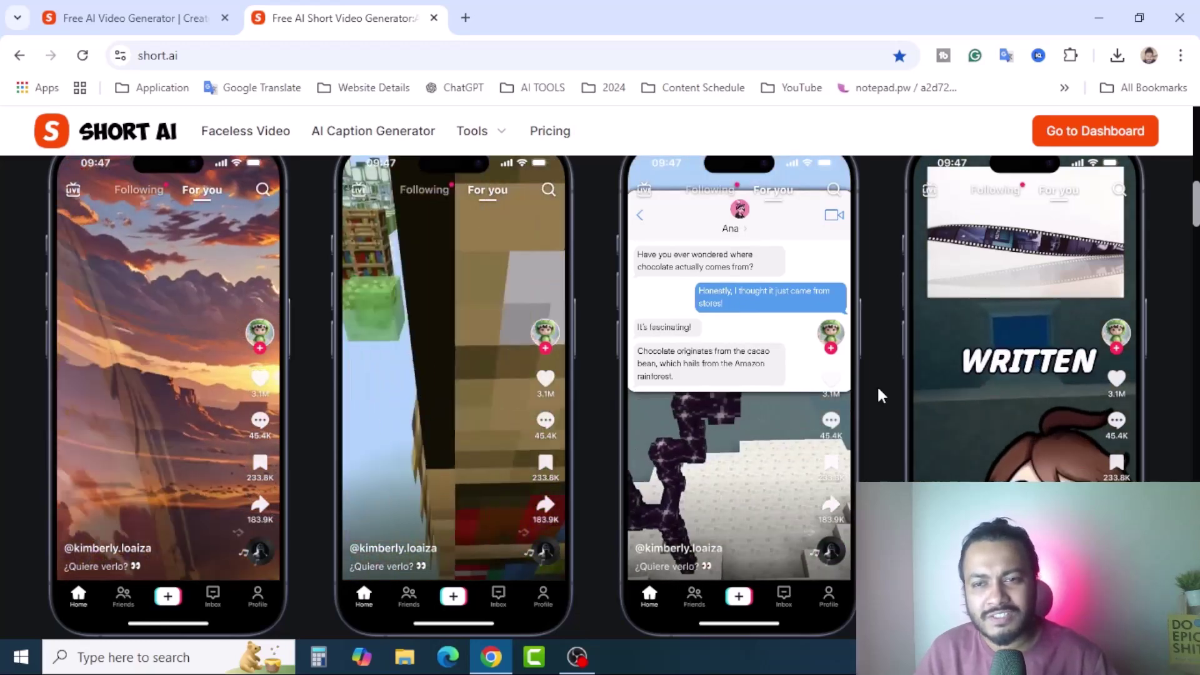
scroll(878, 390, down, 3)
scroll(881, 395, up, 3)
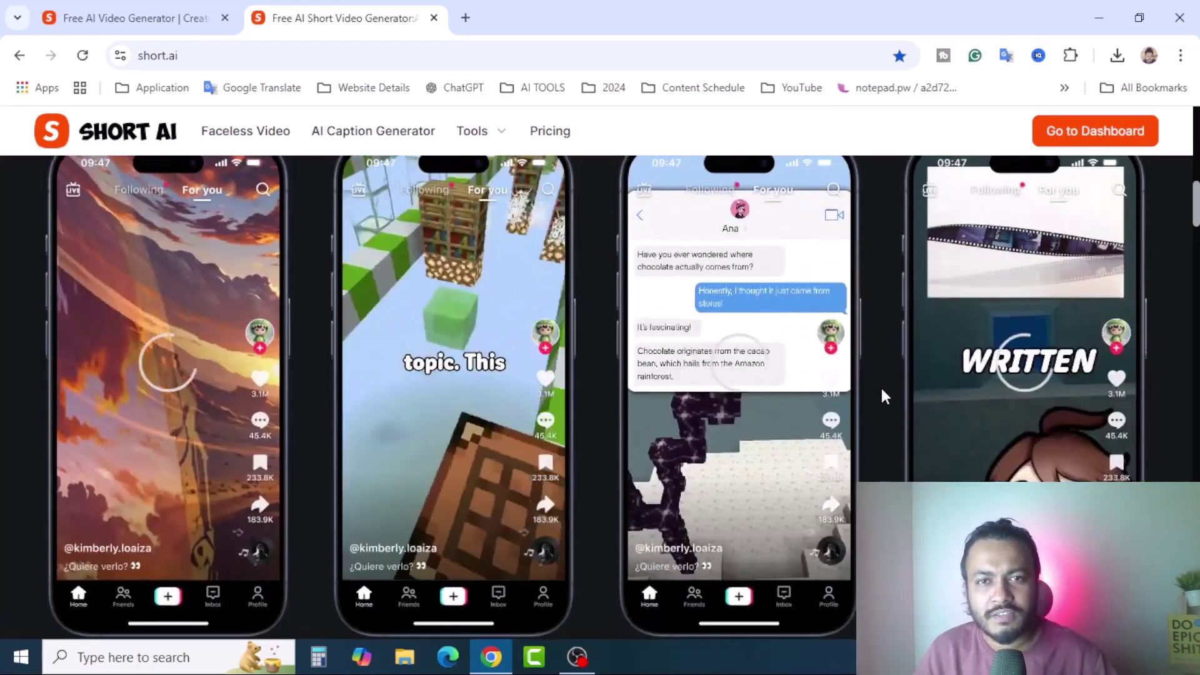
scroll(882, 393, up, 1)
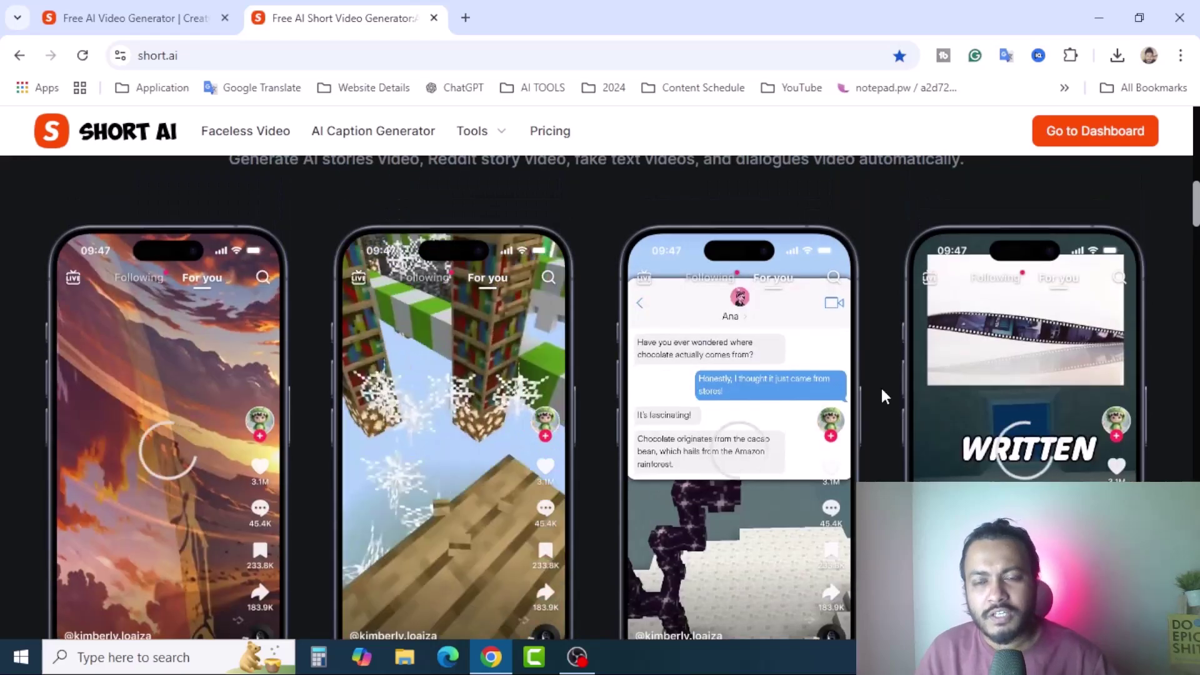
scroll(881, 394, up, 2)
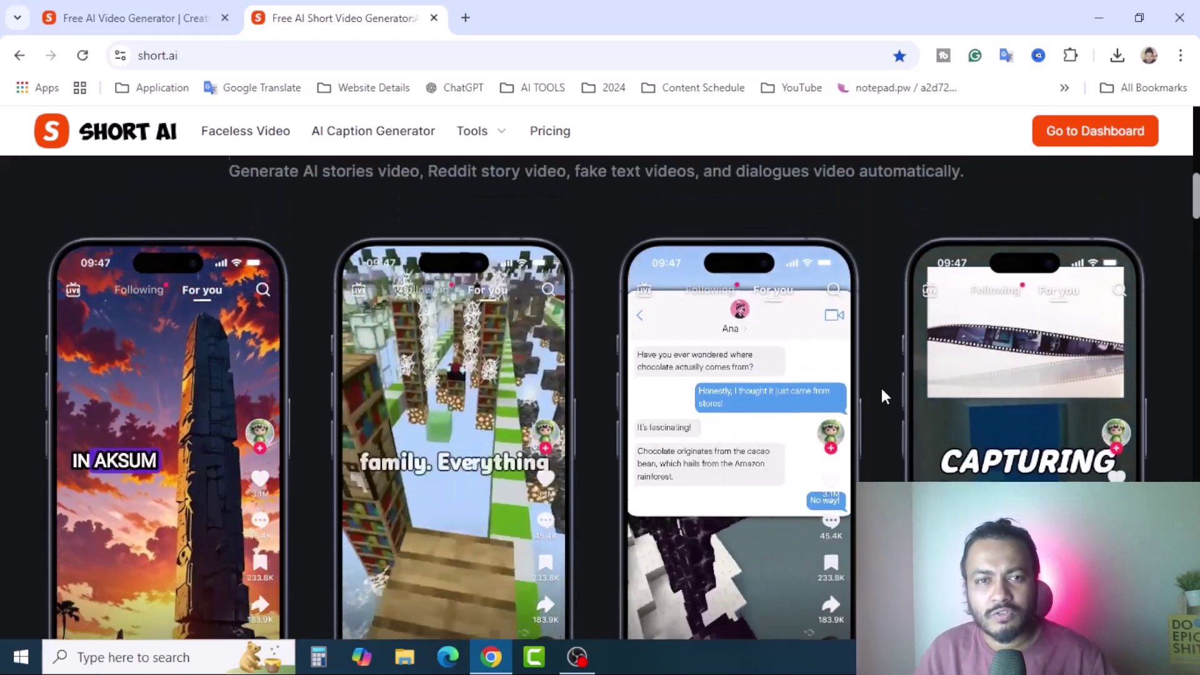
scroll(881, 396, up, 4)
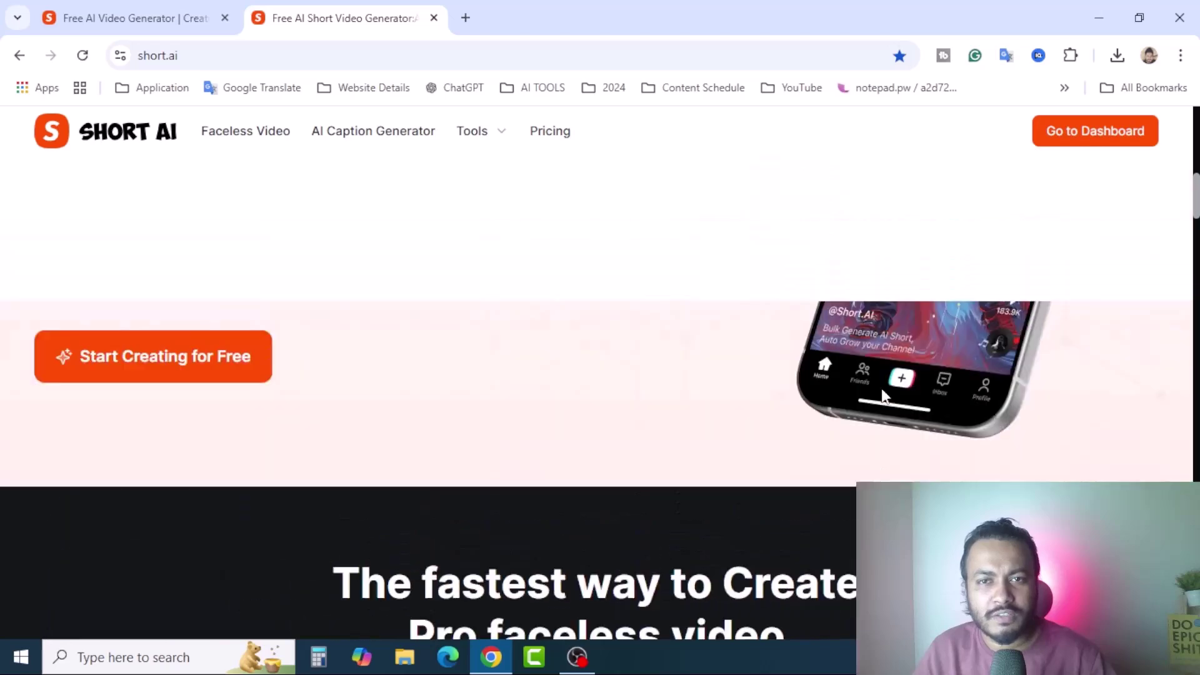
scroll(812, 352, up, 3)
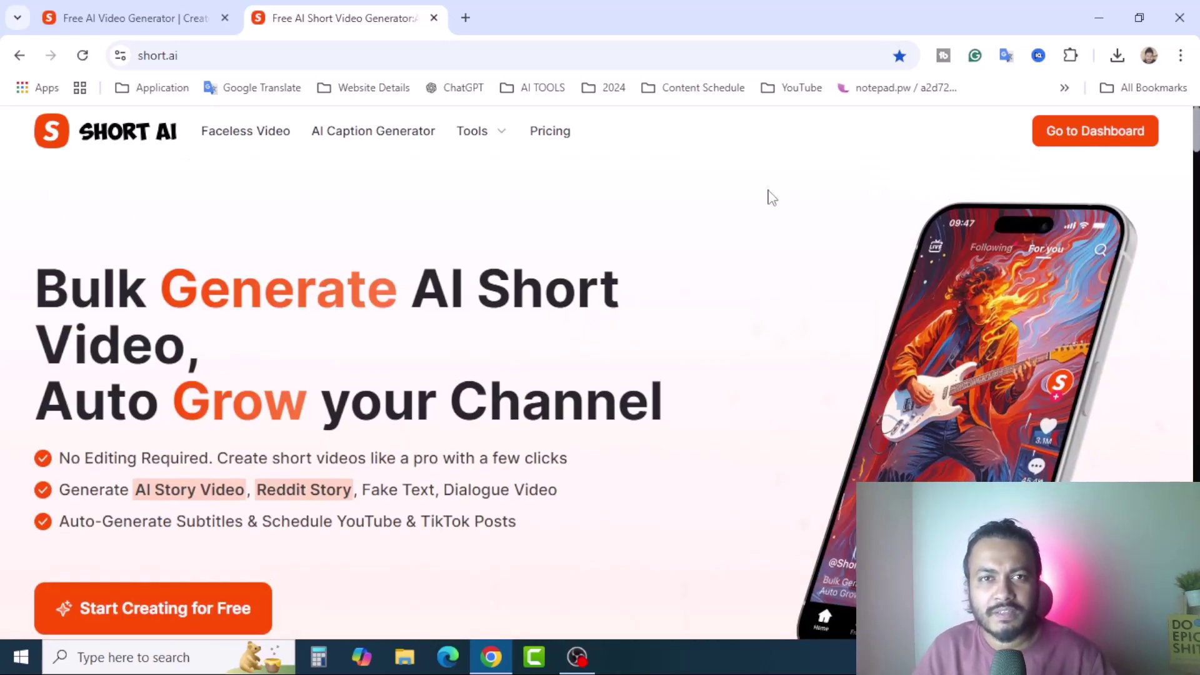
- Open the Short AI dashboard's explore page and close the extra browser tab
click(1043, 159)
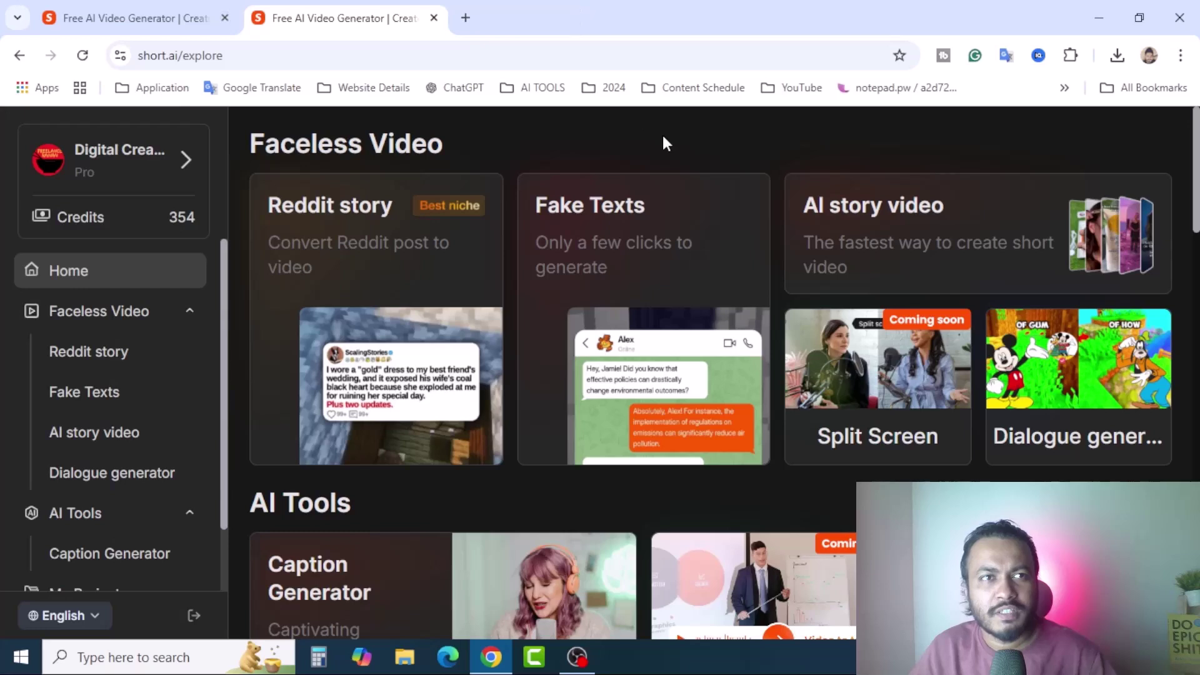
key(ctrl+w)
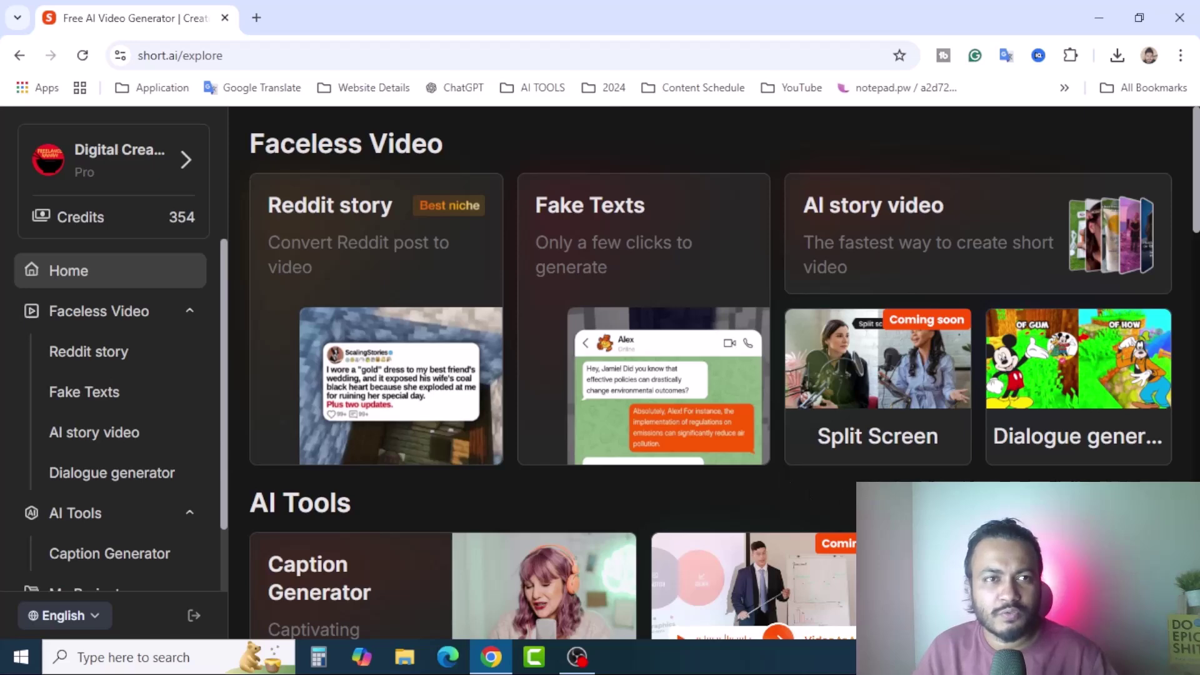
scroll(945, 470, down, 5)
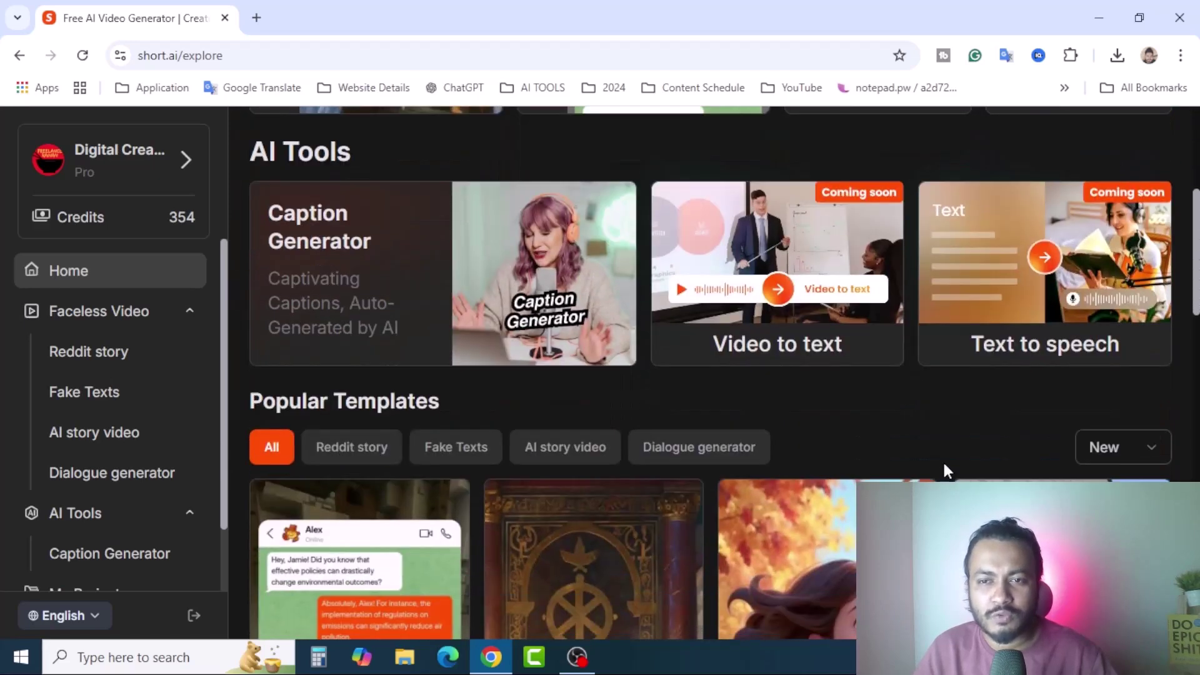
scroll(943, 465, down, 3)
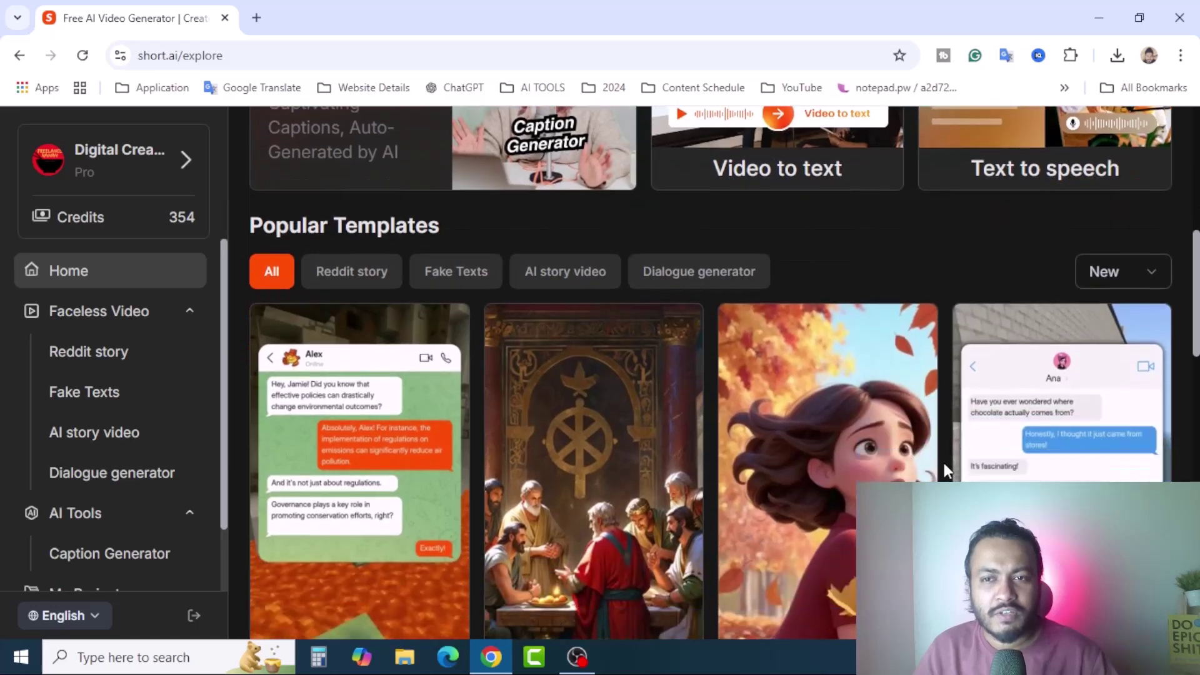
- Try the Reddit story, Fake Texts and Dialogue filters, then start an AI story video
click(349, 282)
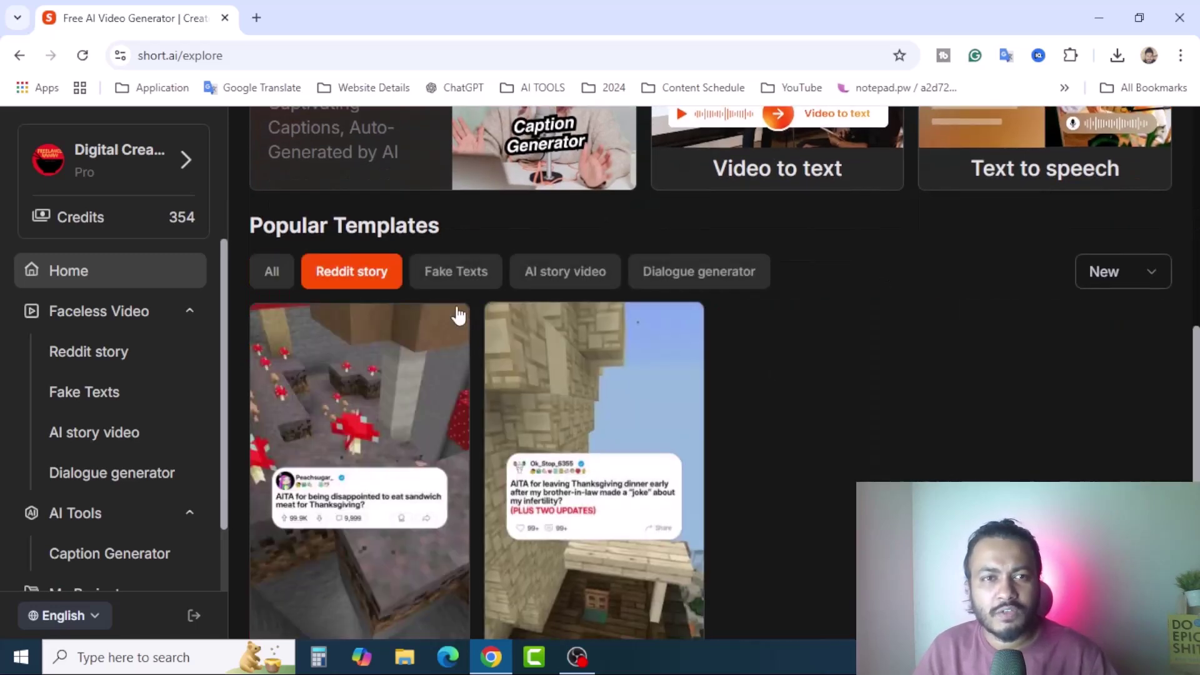
click(450, 274)
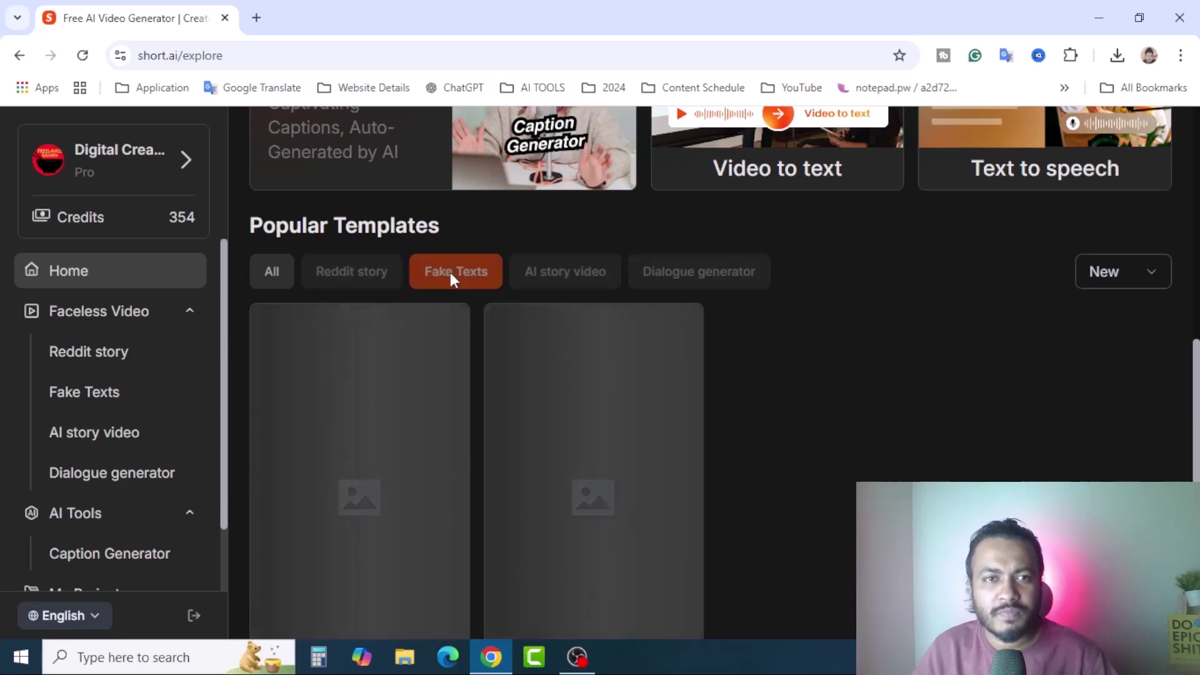
click(586, 282)
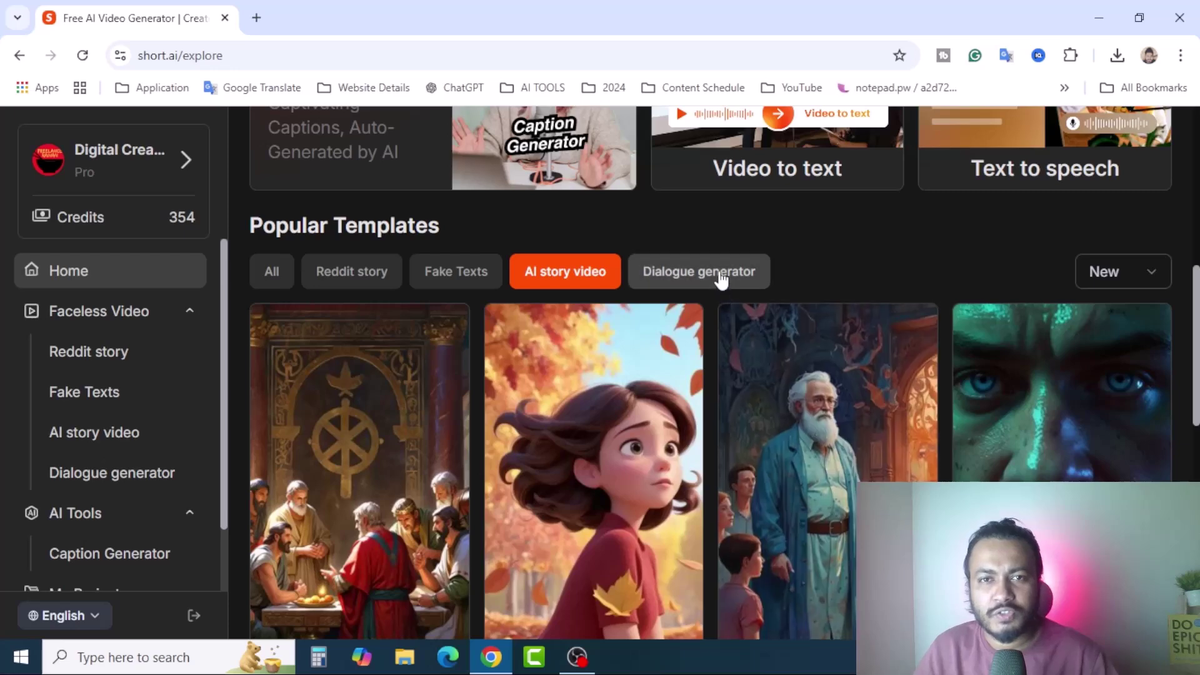
click(722, 279)
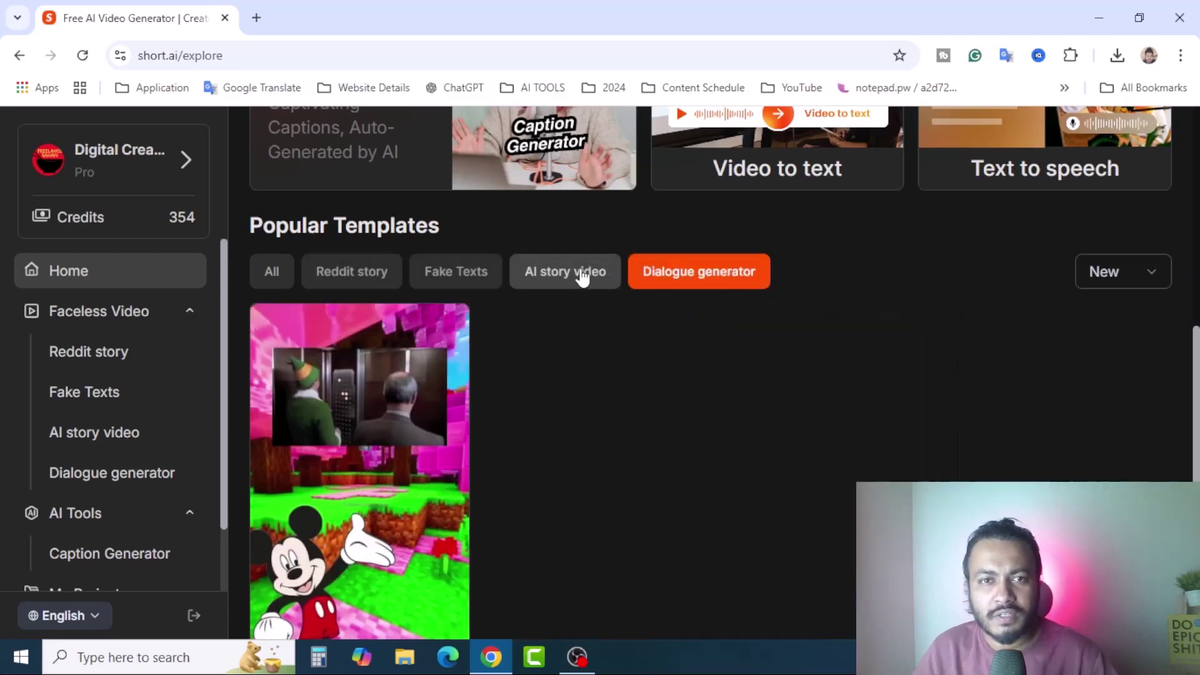
click(581, 276)
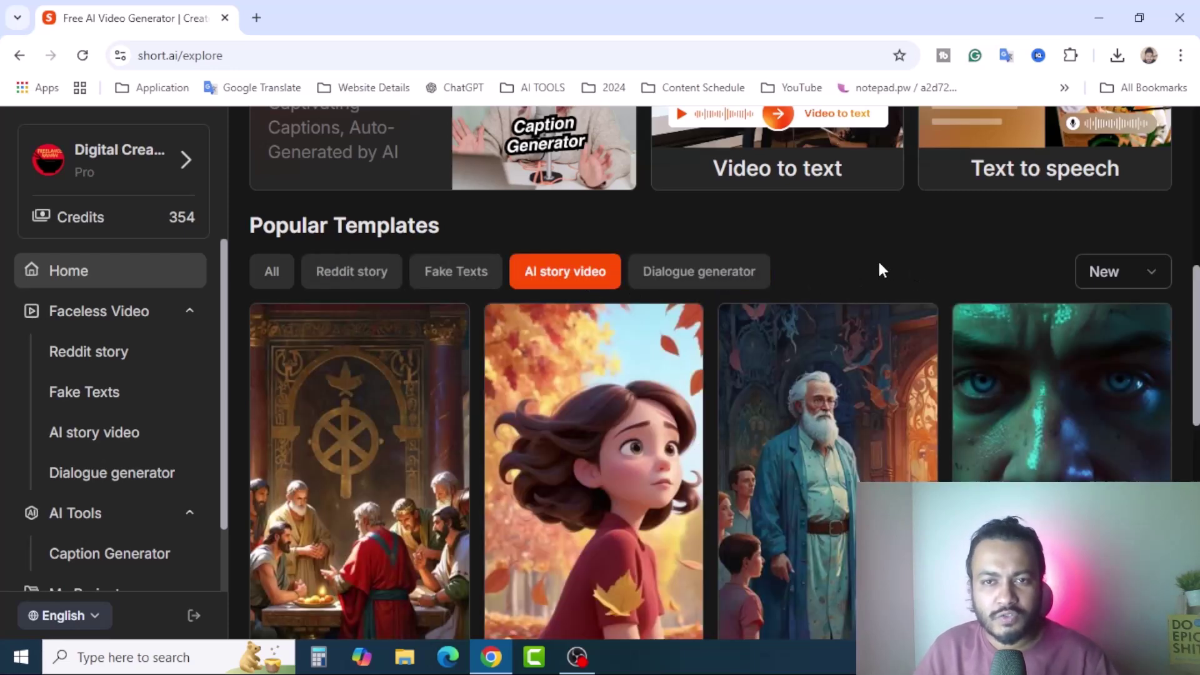
scroll(939, 390, down, 1)
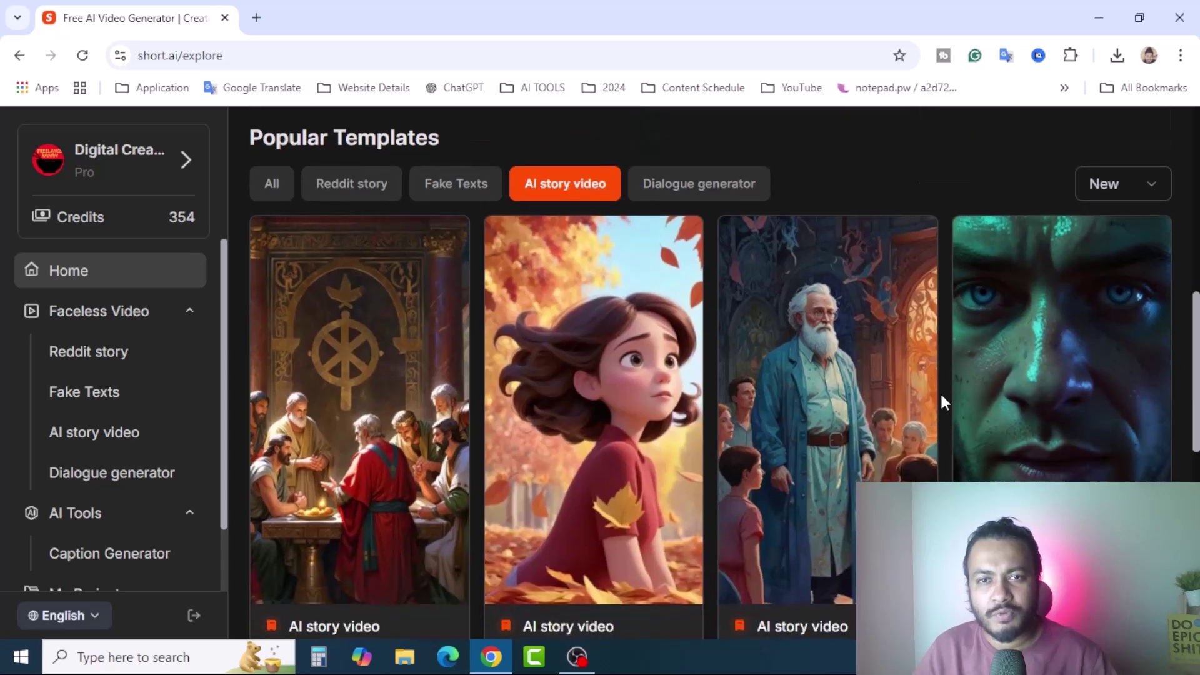
scroll(940, 391, down, 4)
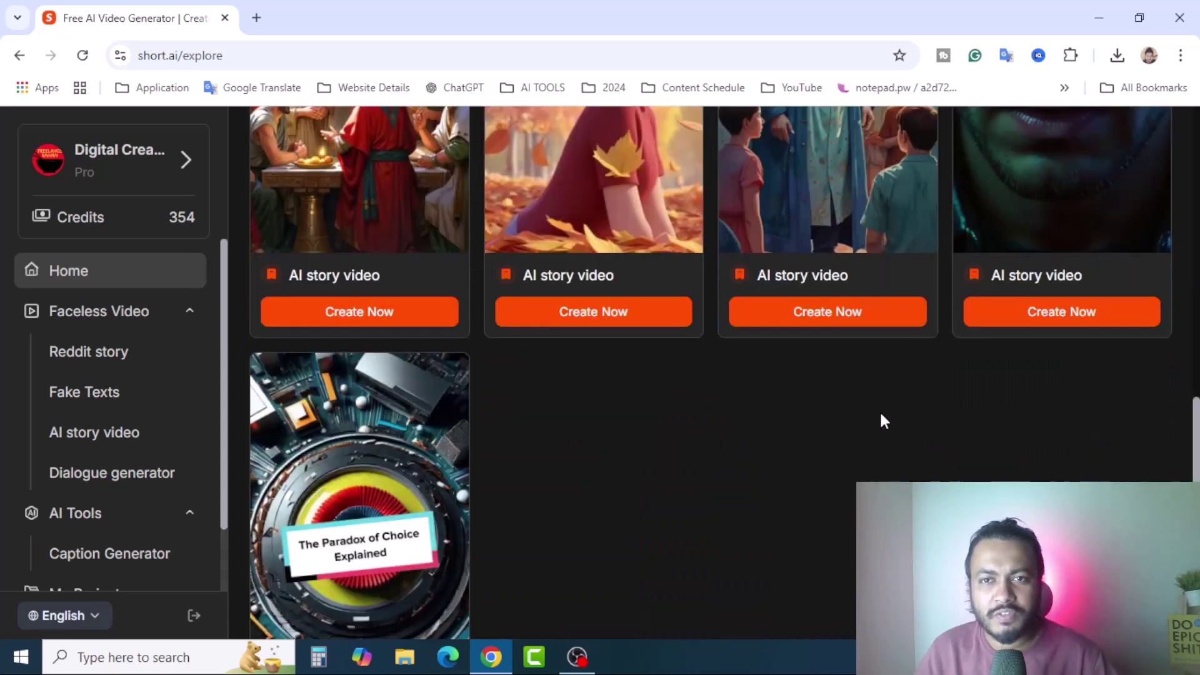
click(828, 316)
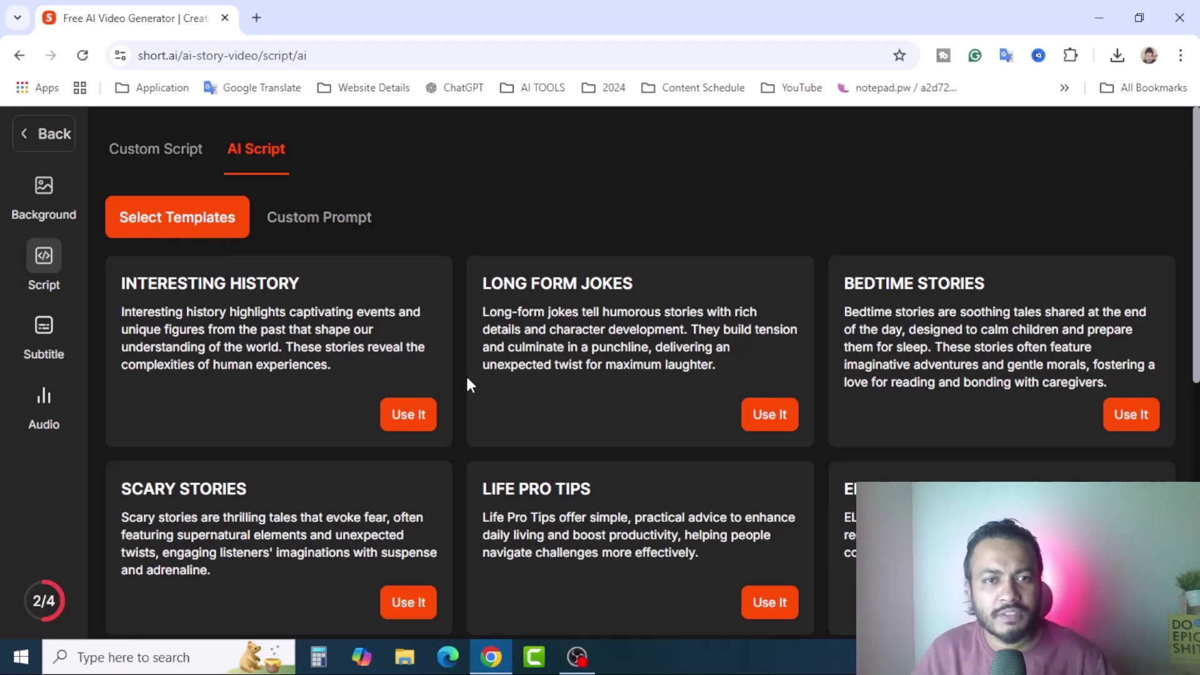
- Look at the Custom Prompt option, then pick the Scary Stories script template instead
scroll(461, 428, down, 5)
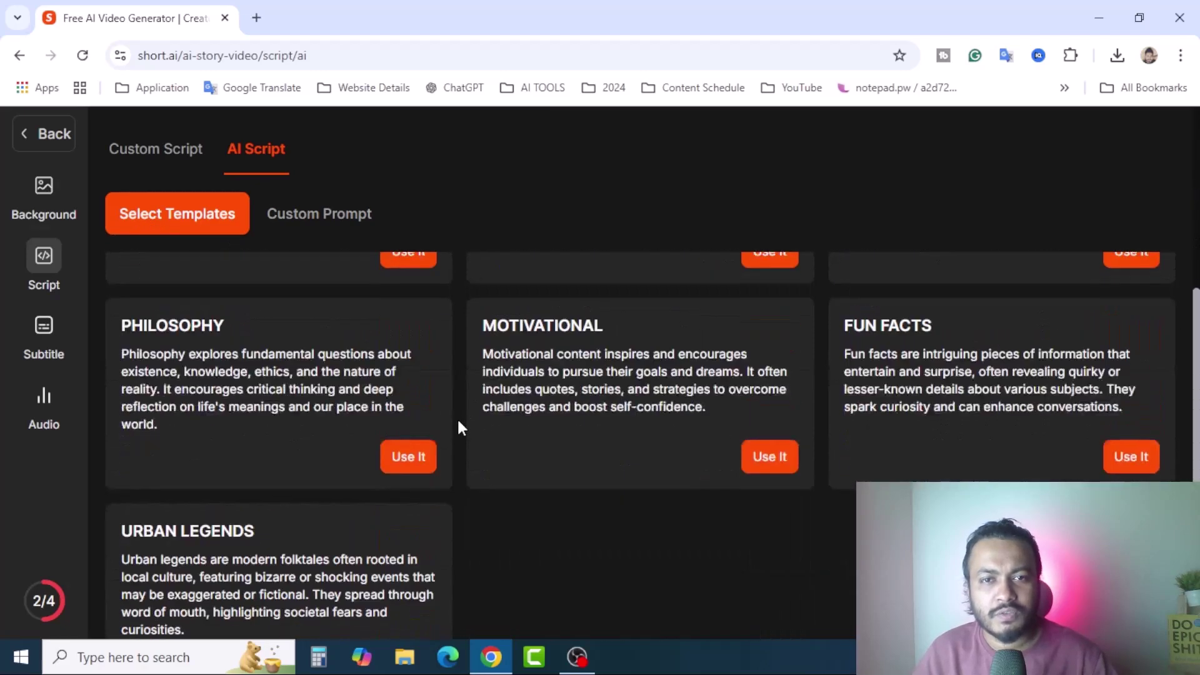
scroll(460, 428, up, 5)
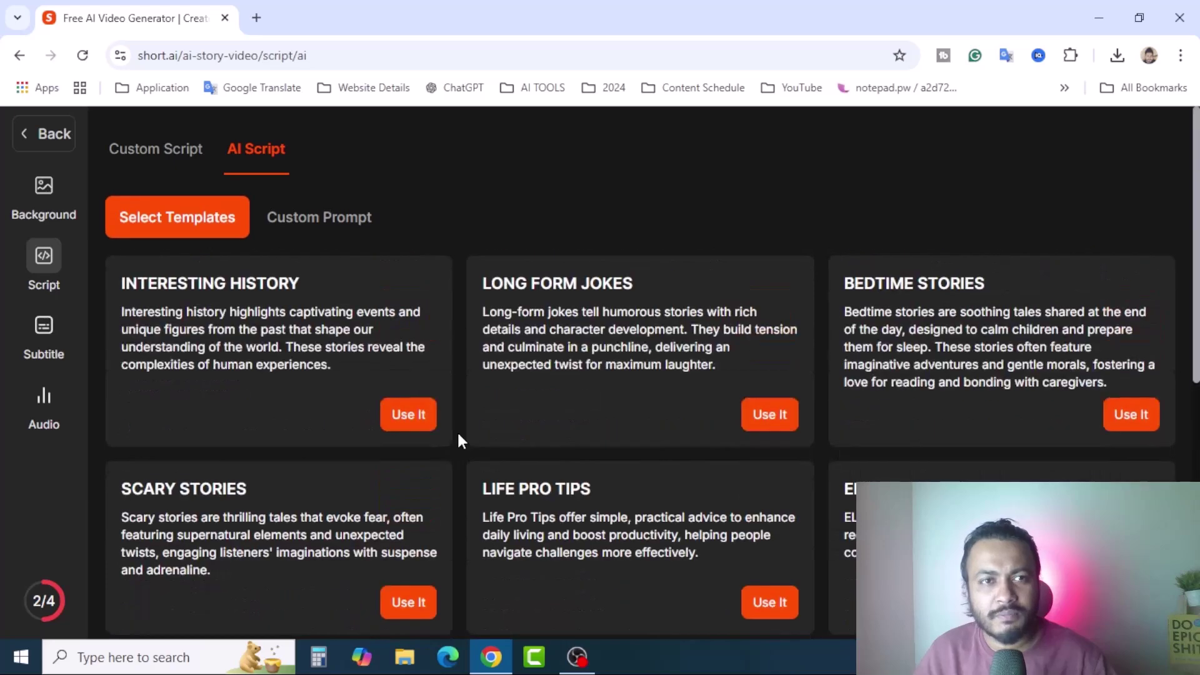
click(337, 230)
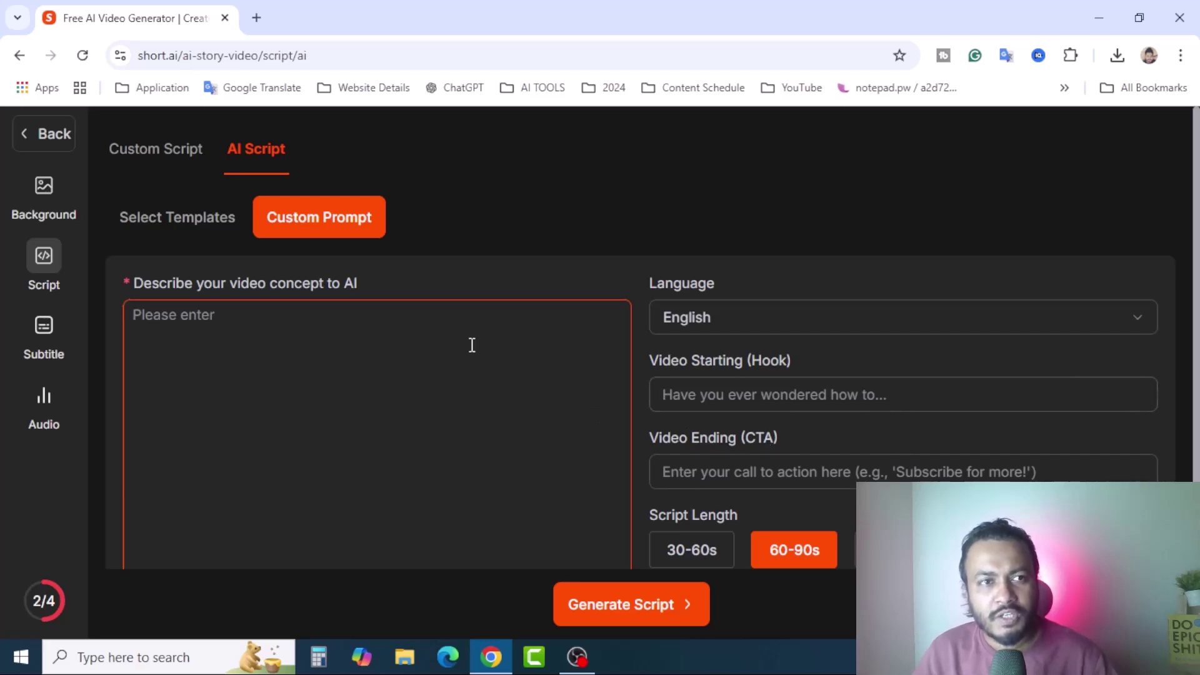
click(186, 226)
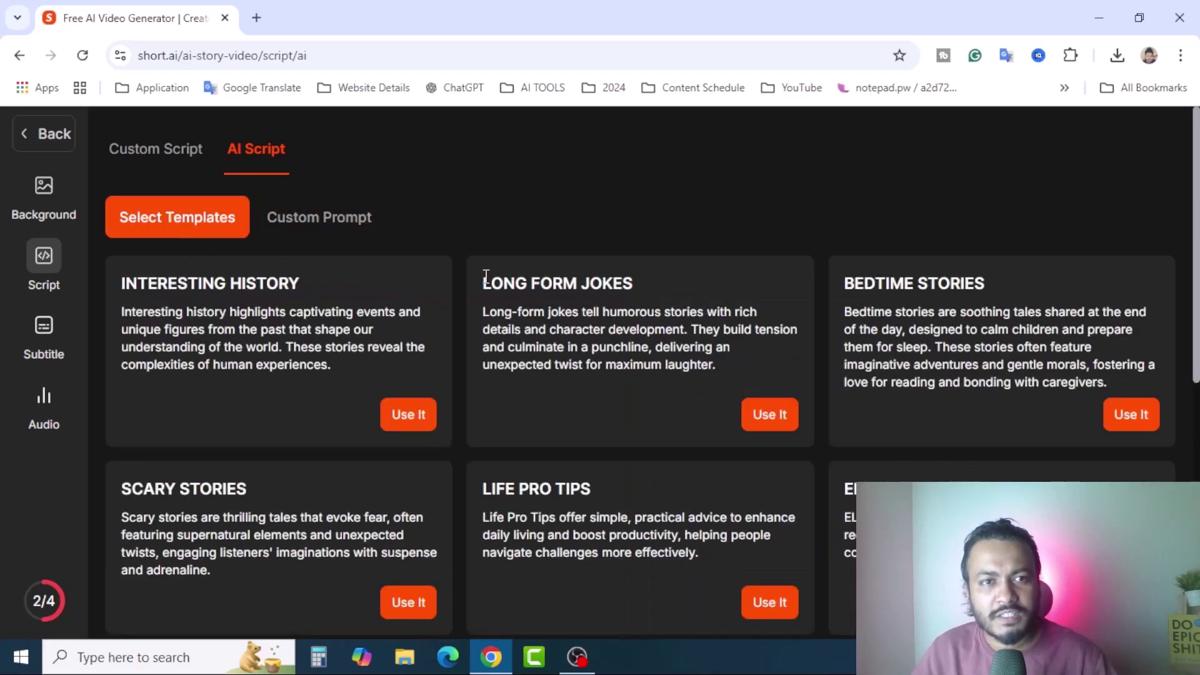
scroll(466, 373, down, 2)
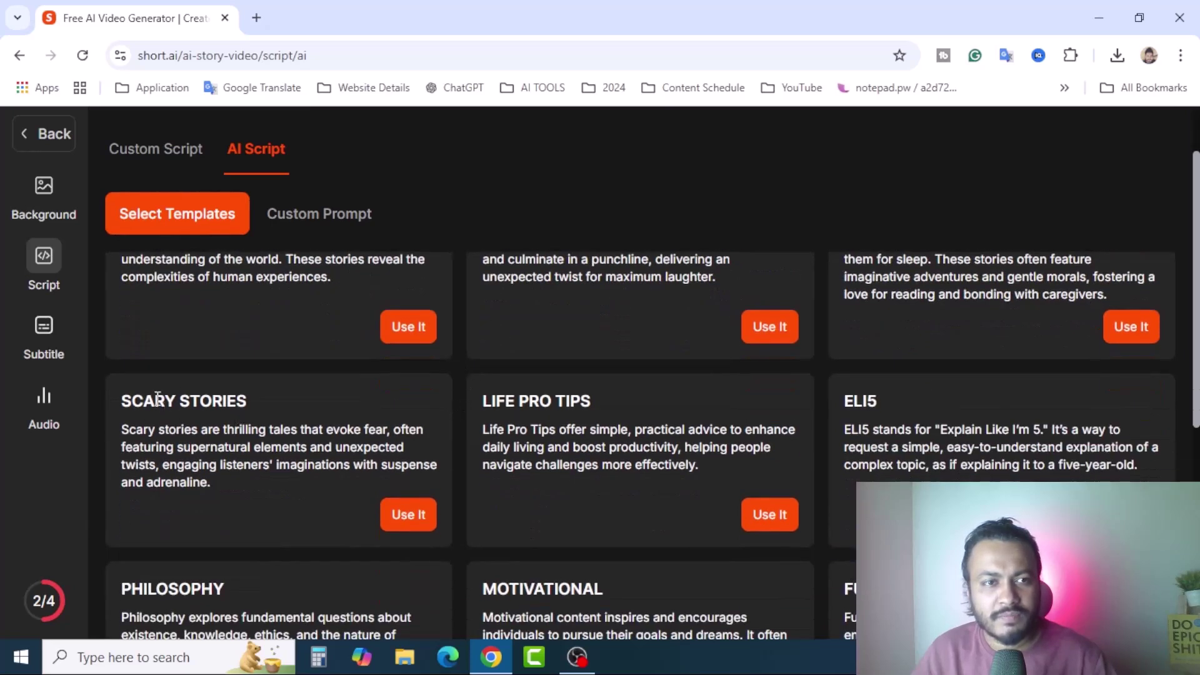
click(417, 521)
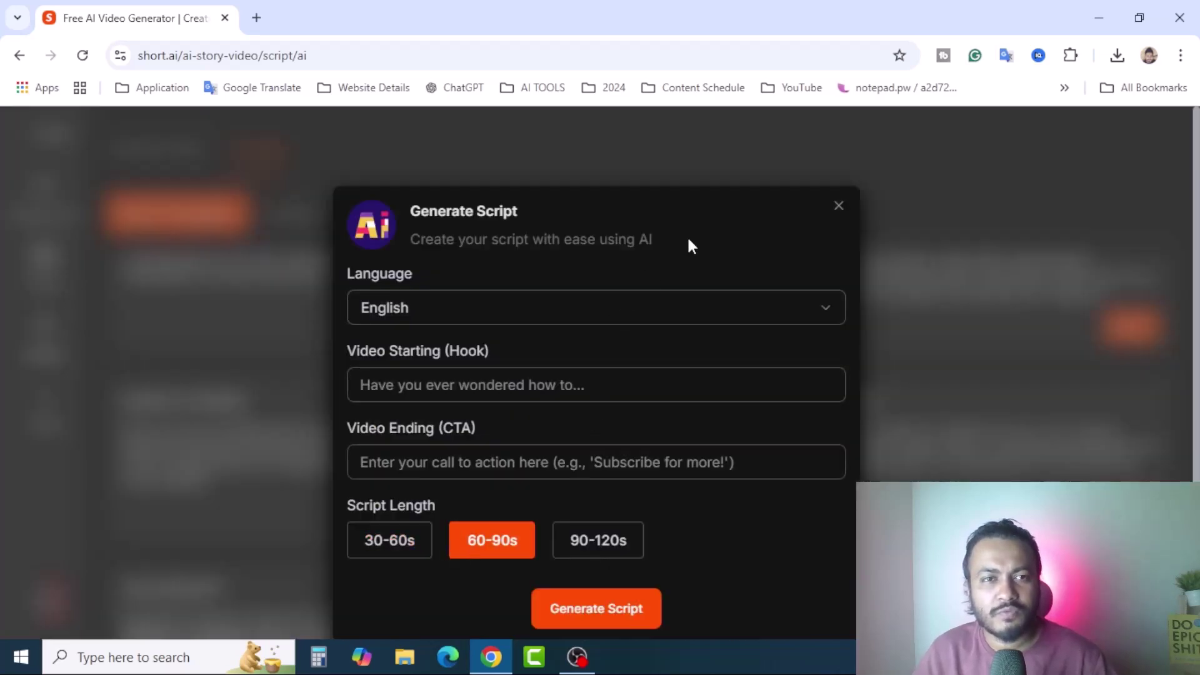
- Generate a 30-60s English scary story script, leaving the call-to-action empty
click(576, 308)
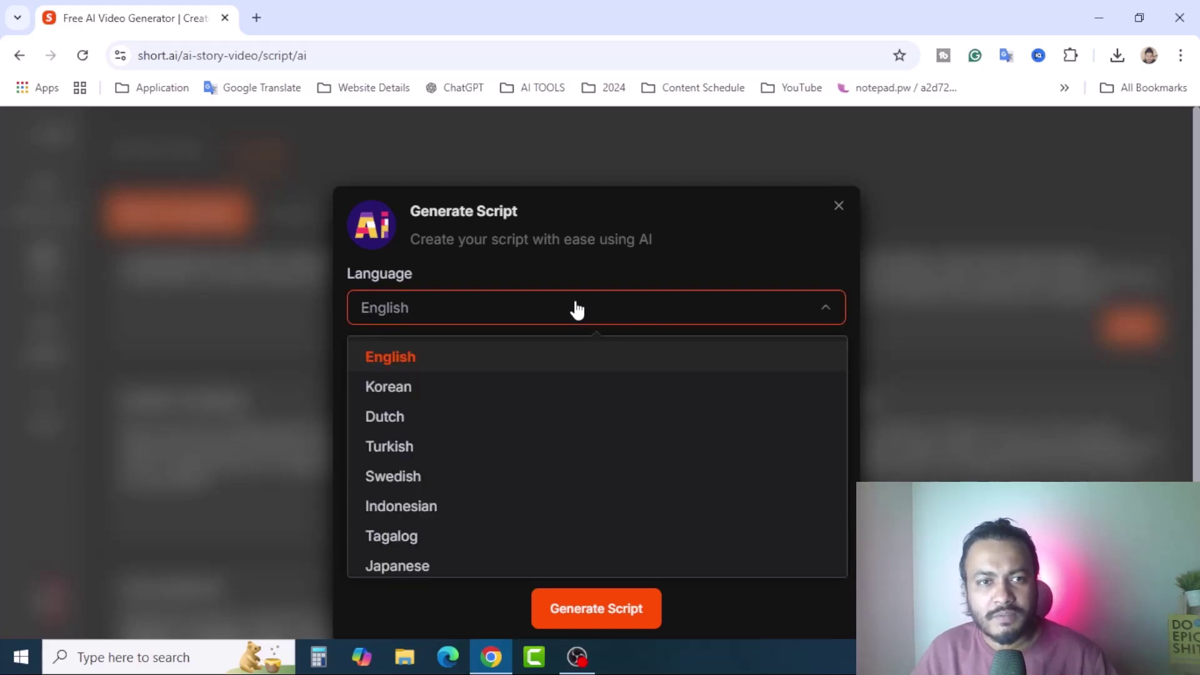
click(575, 308)
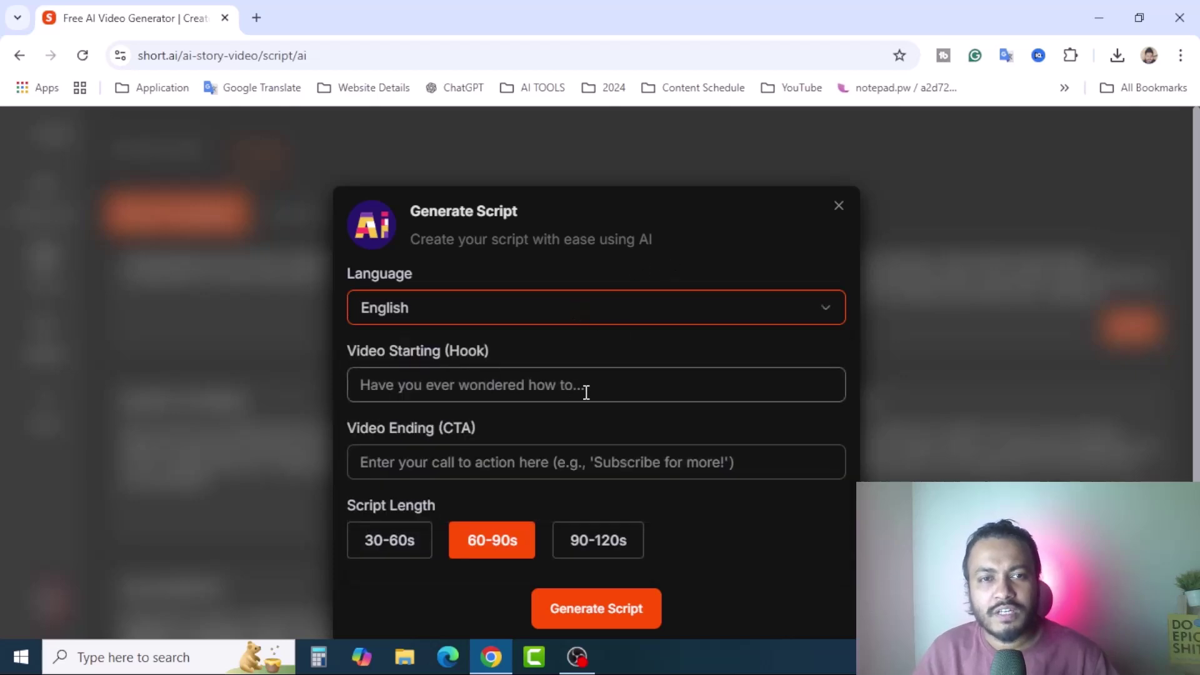
click(531, 463)
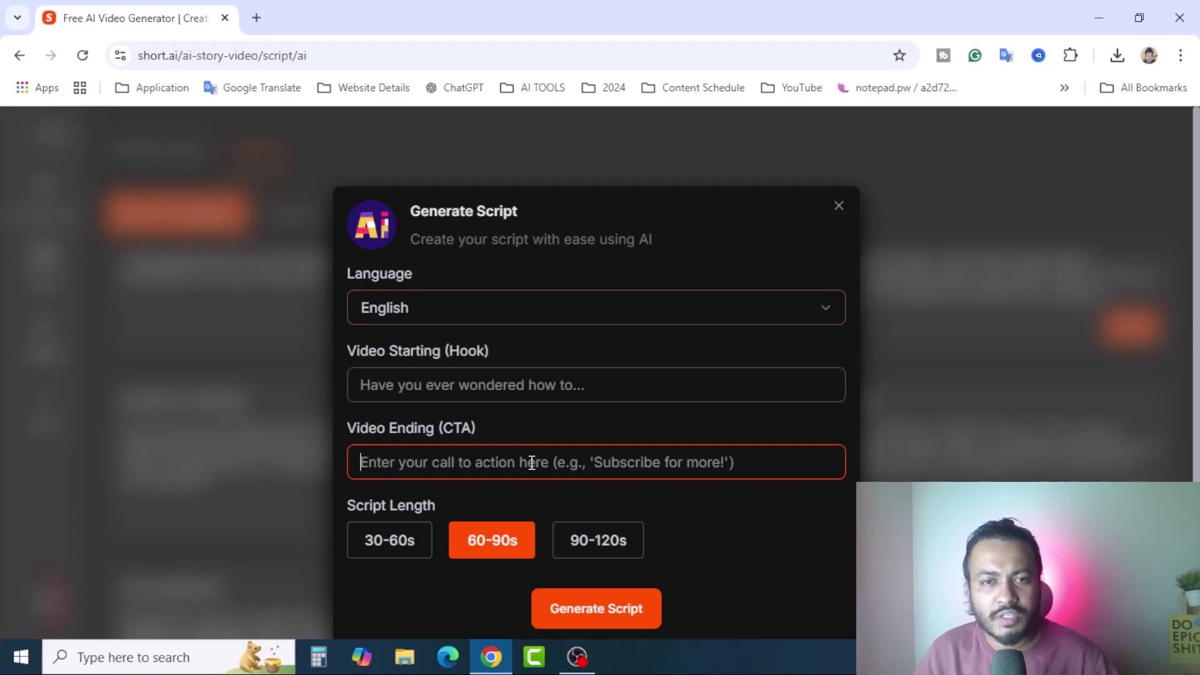
click(464, 509)
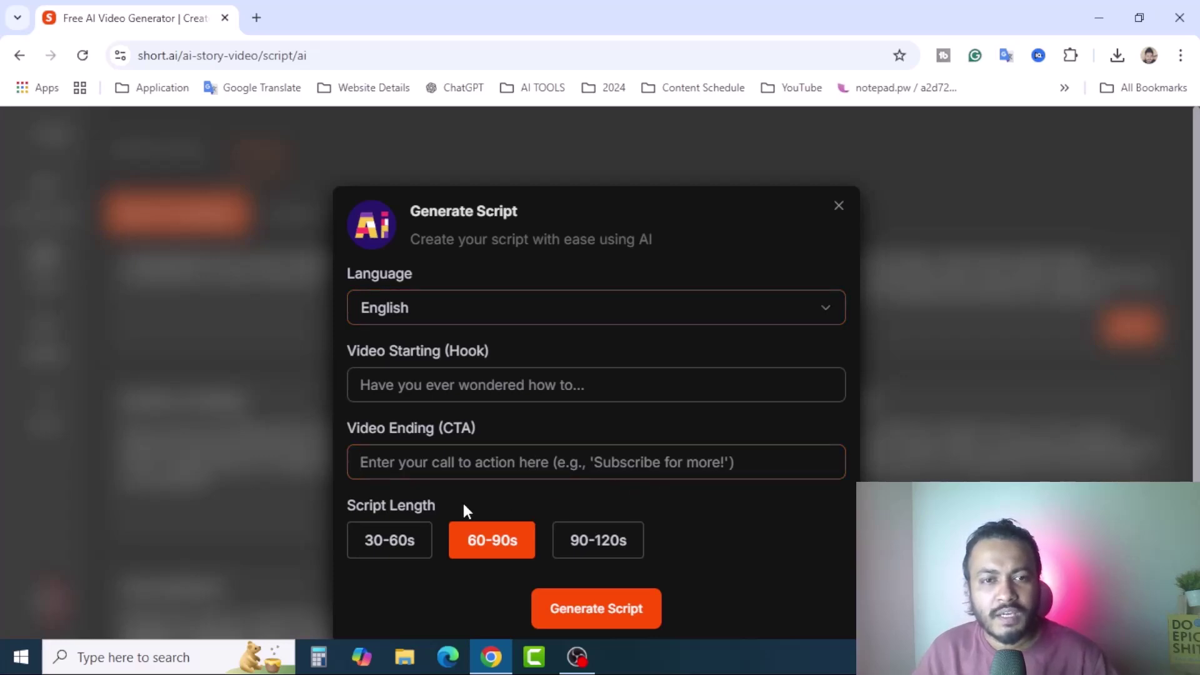
click(390, 545)
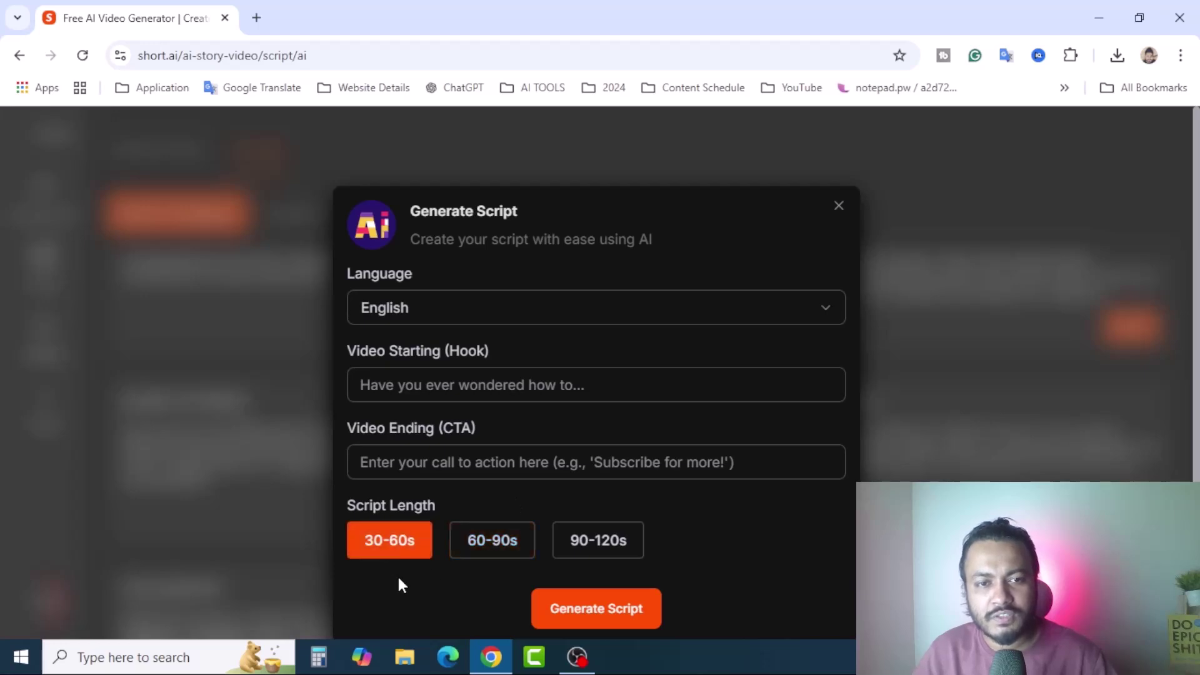
click(616, 618)
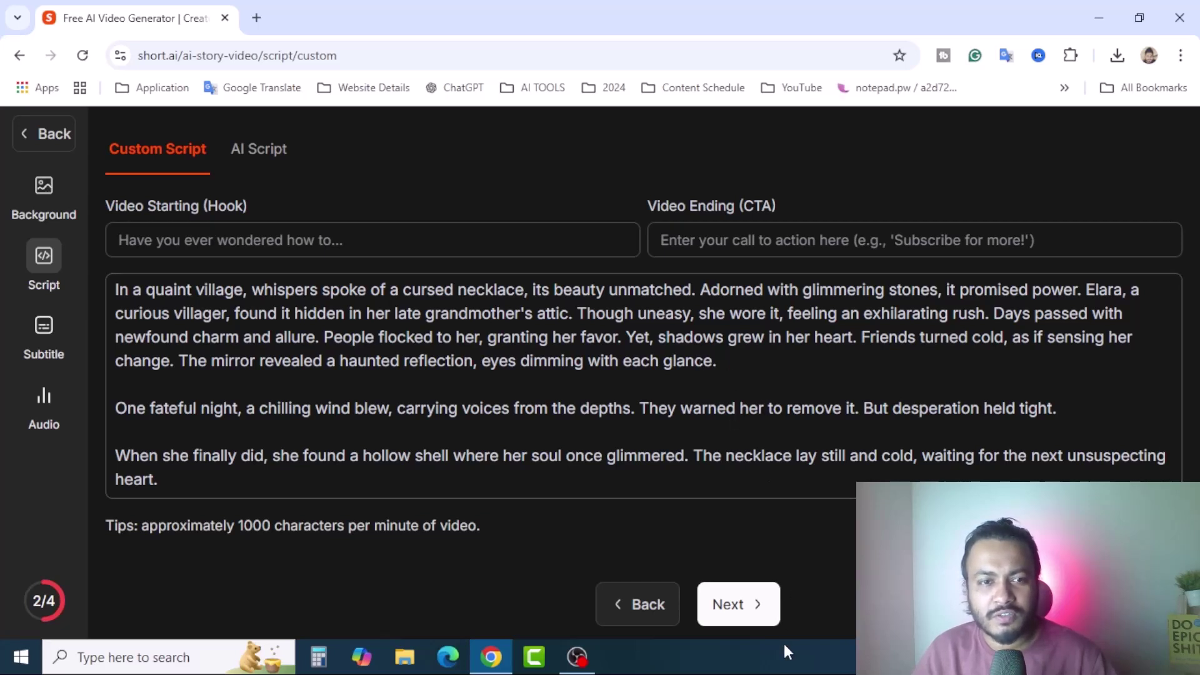
- Move to step 3 and pick the white-box 'with short' subtitle template
click(767, 623)
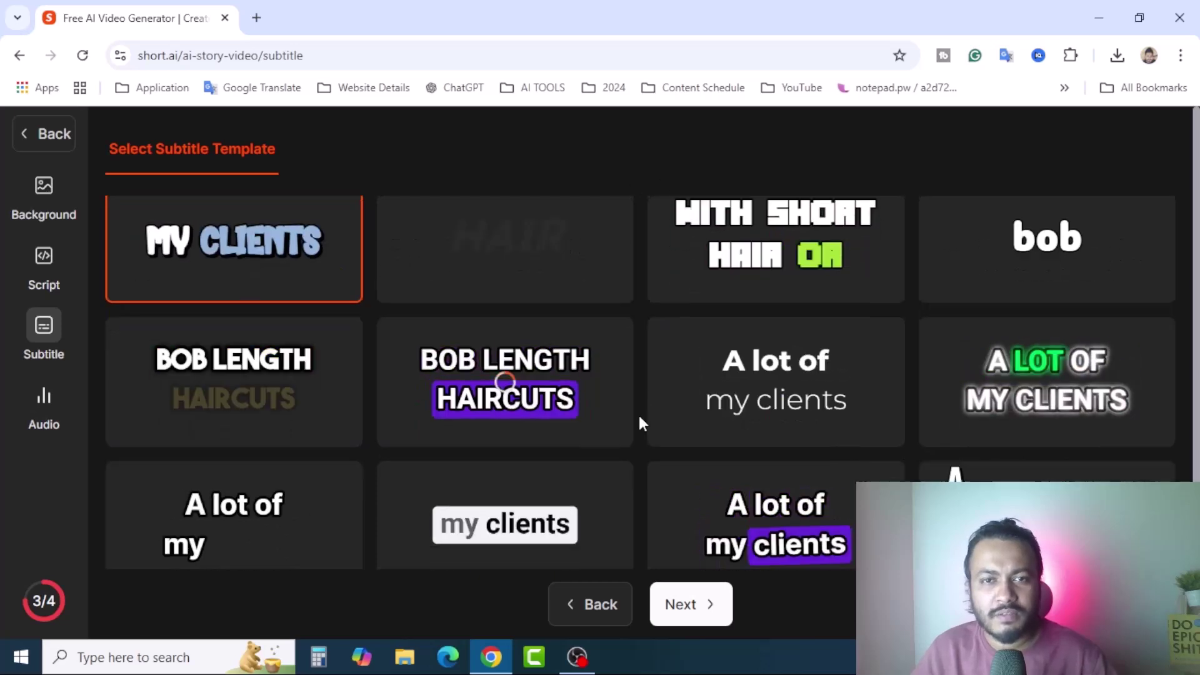
scroll(639, 417, down, 1)
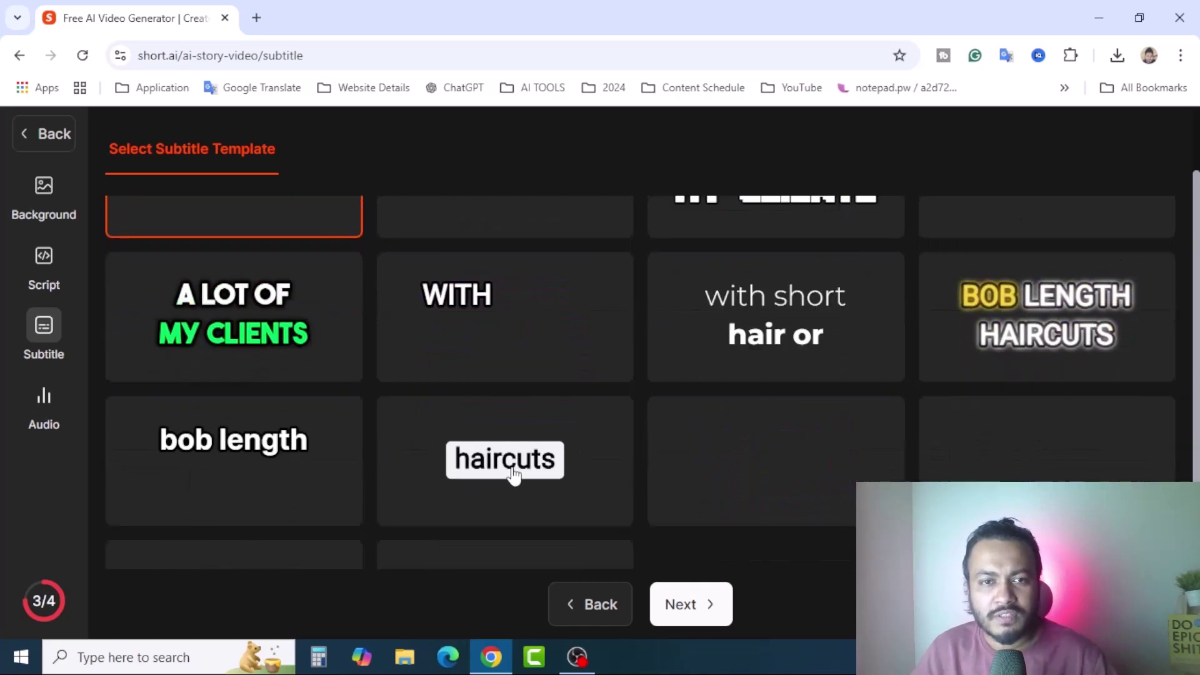
click(512, 474)
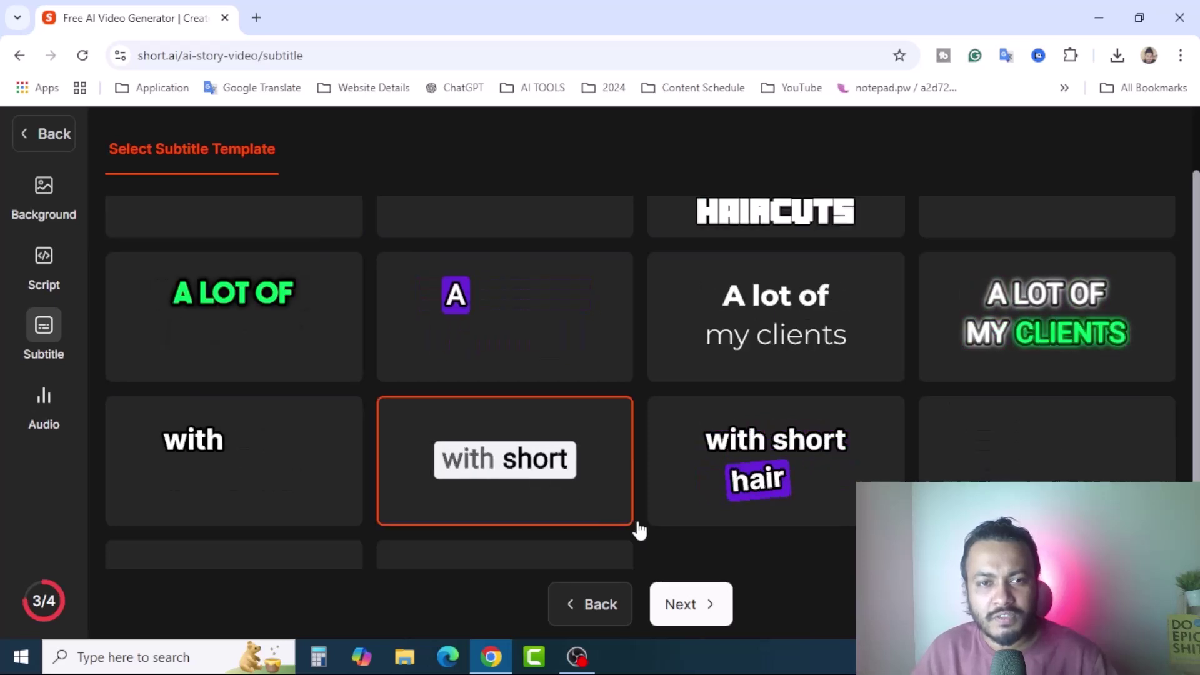
- Preview the Adam voice sample on the voice step, then generate the video
click(719, 624)
scroll(456, 387, down, 4)
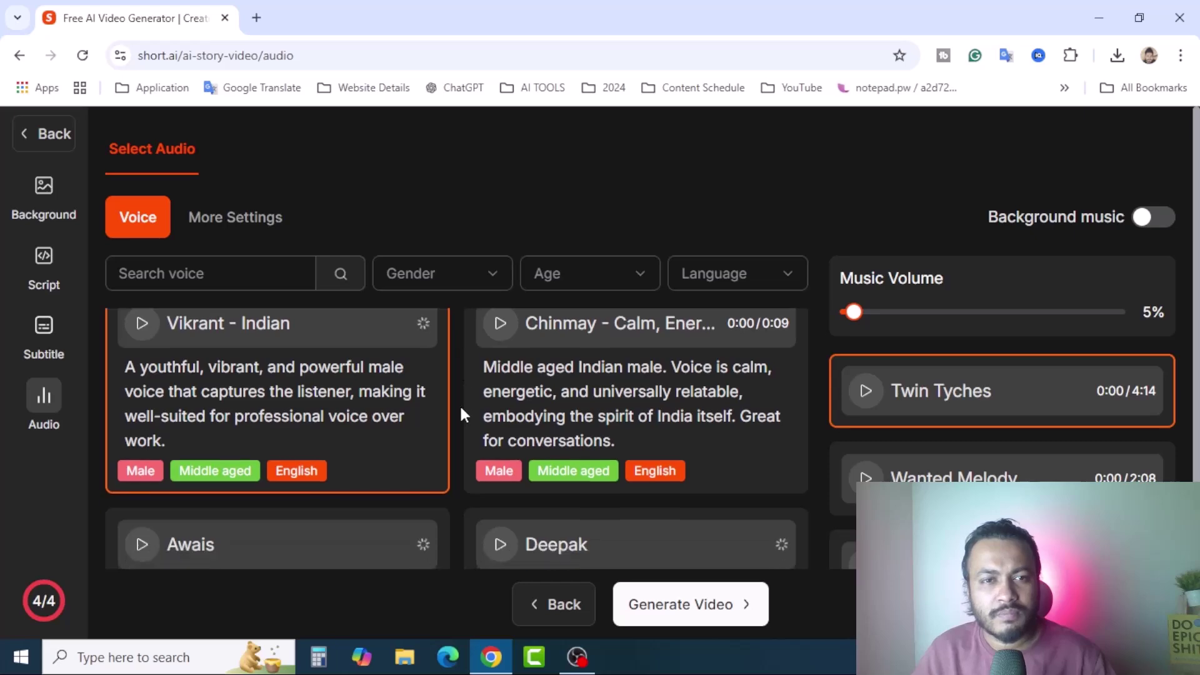
scroll(457, 431, down, 5)
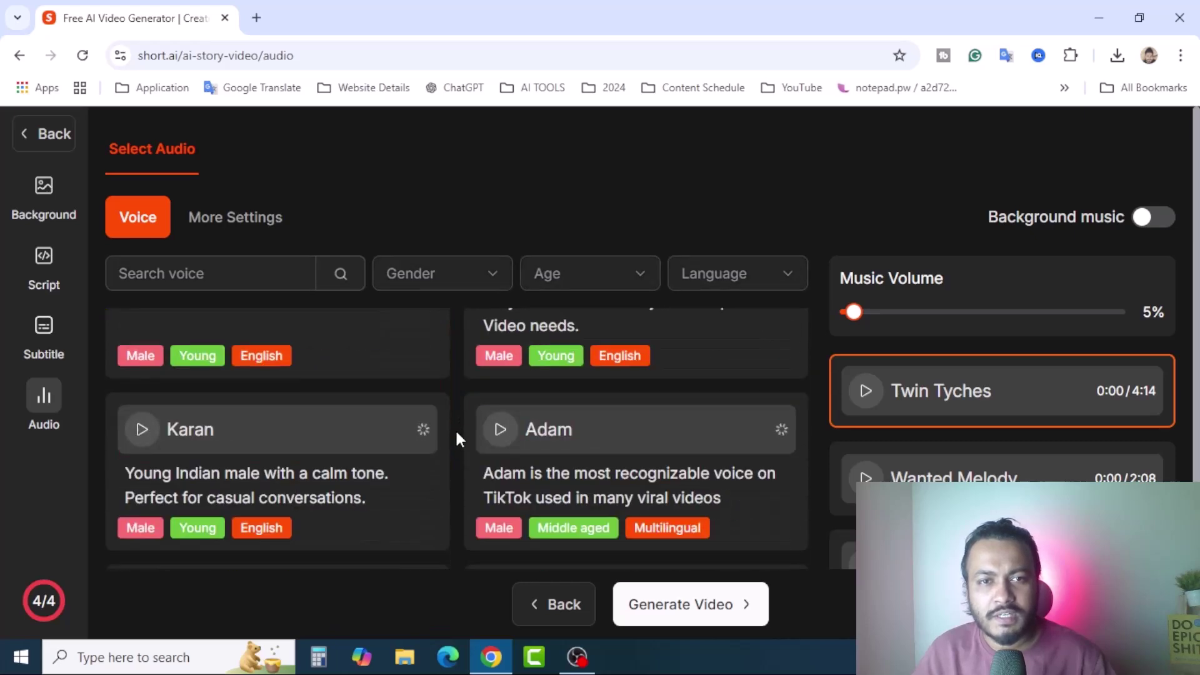
scroll(454, 429, up, 1)
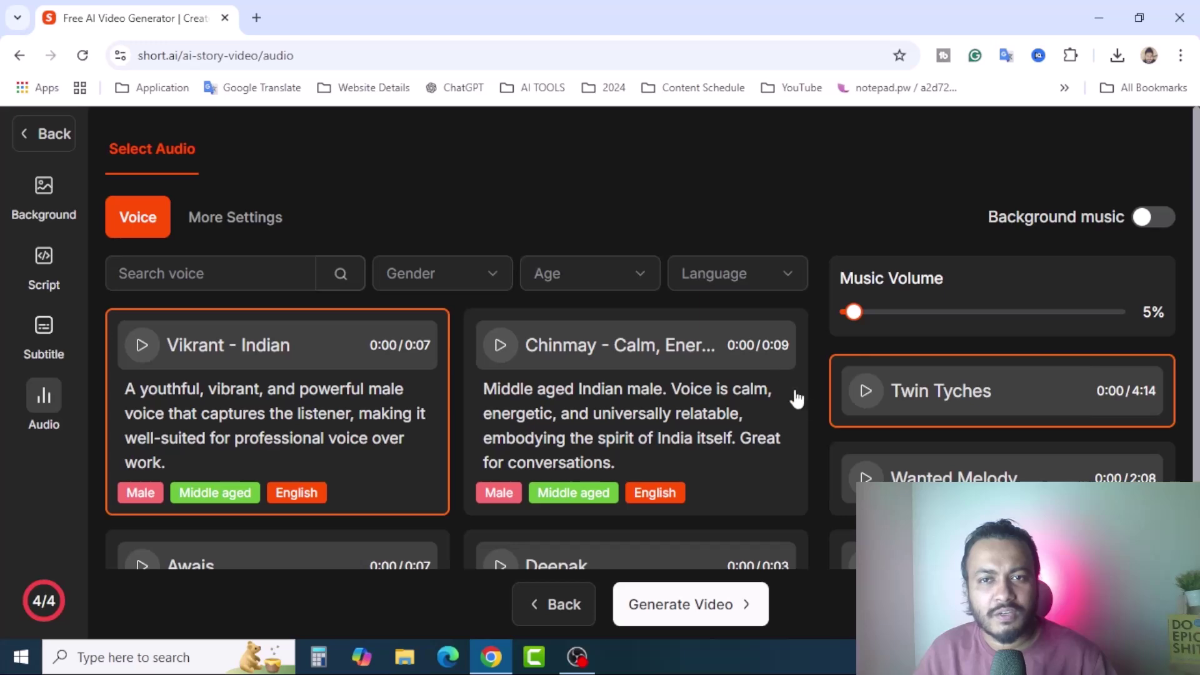
scroll(816, 406, down, 2)
scroll(815, 412, up, 2)
scroll(814, 412, down, 2)
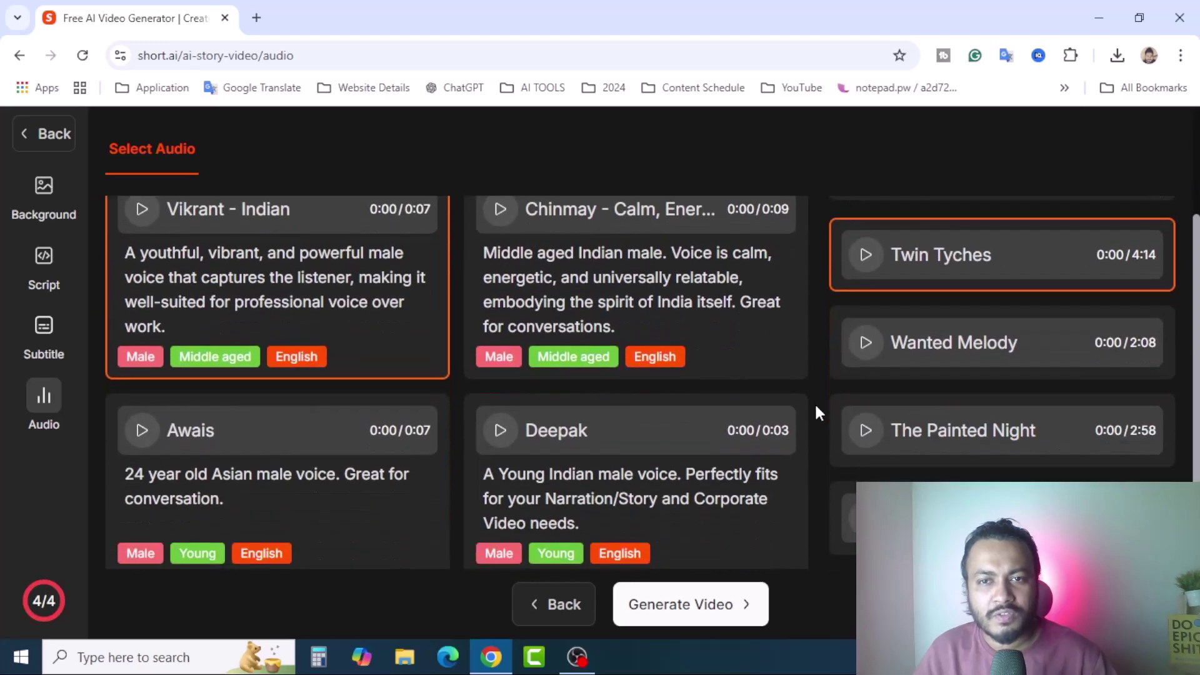
scroll(659, 417, down, 4)
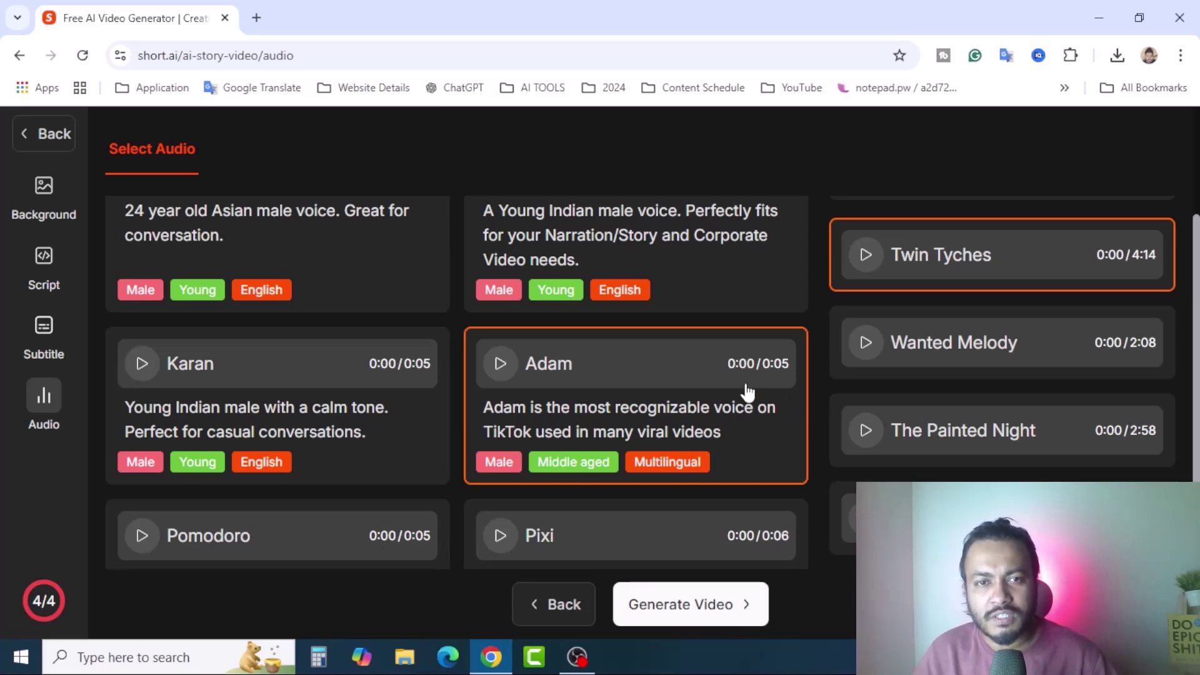
click(499, 365)
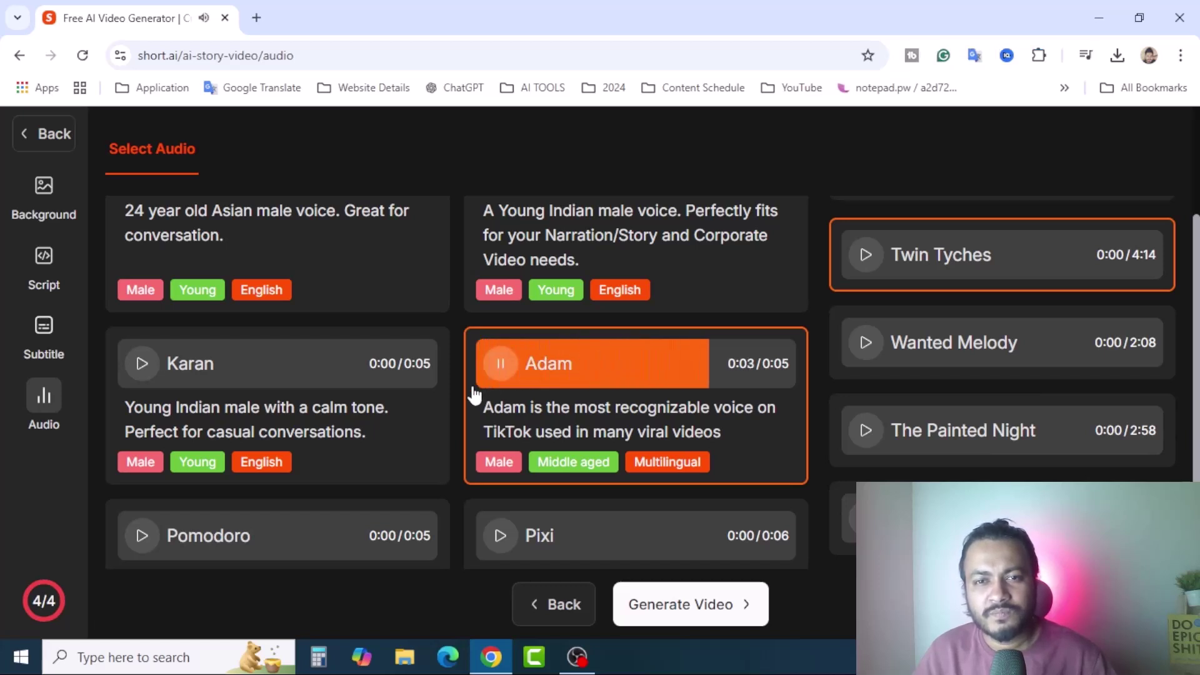
click(745, 606)
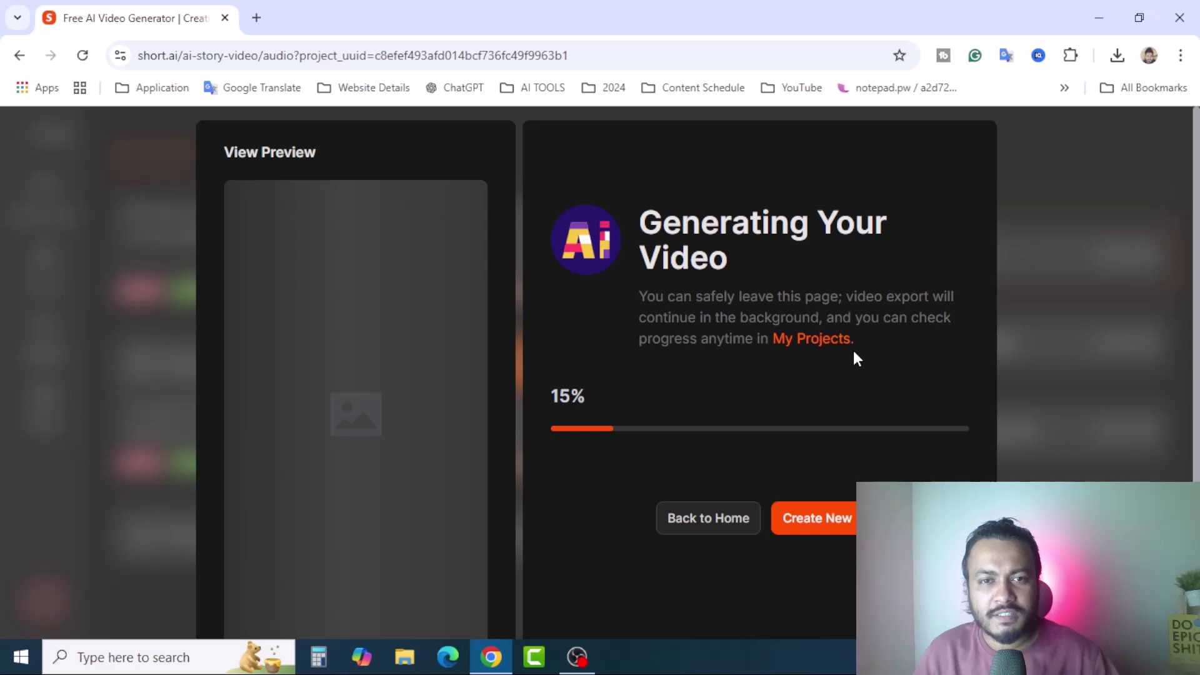
- Open My Projects to check the cursed necklace video's Creating status
click(845, 339)
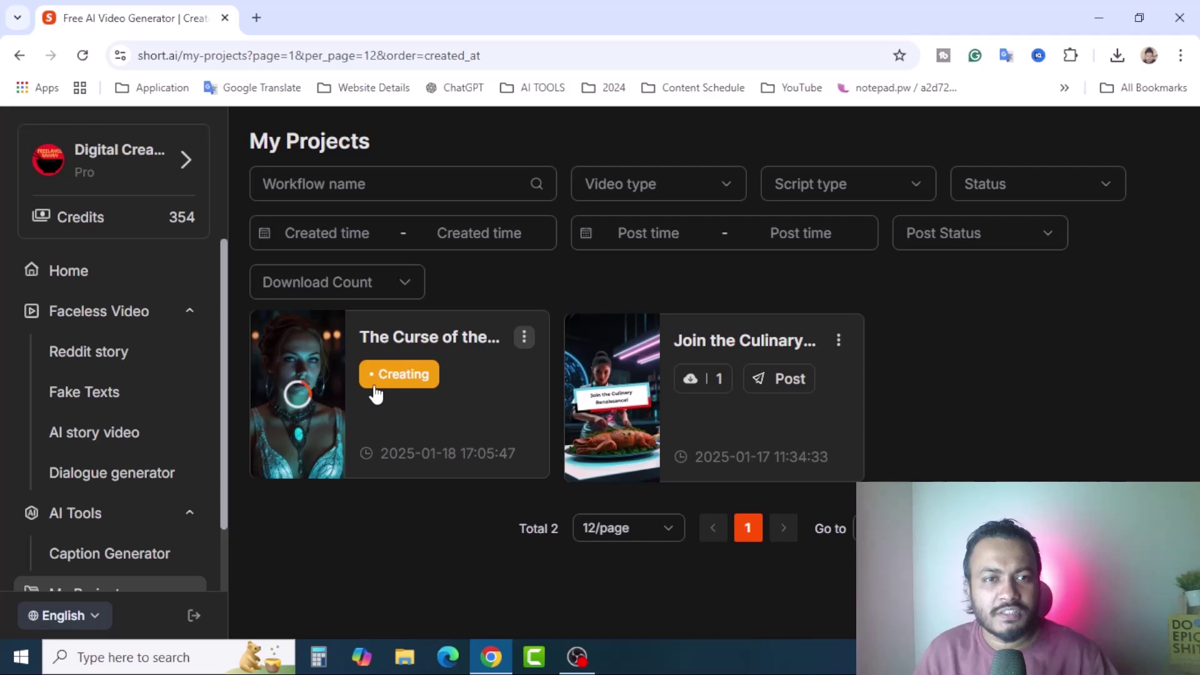
- Preview the finished Curse of the... video, then close the preview
click(423, 439)
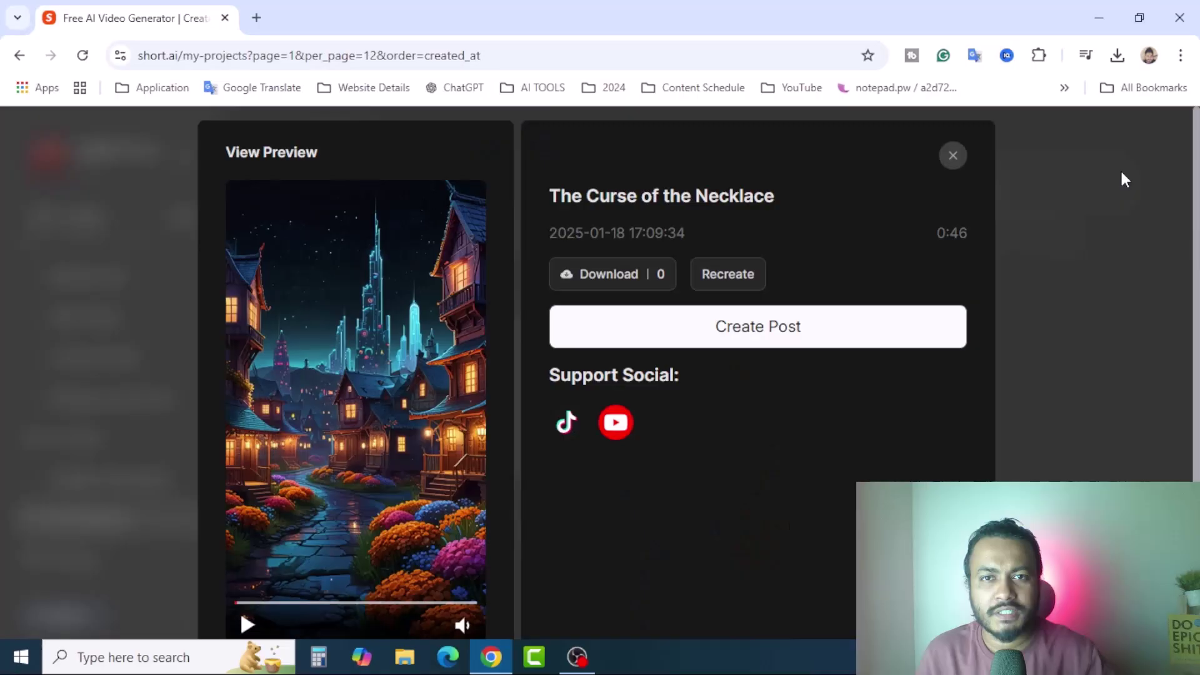
click(1060, 275)
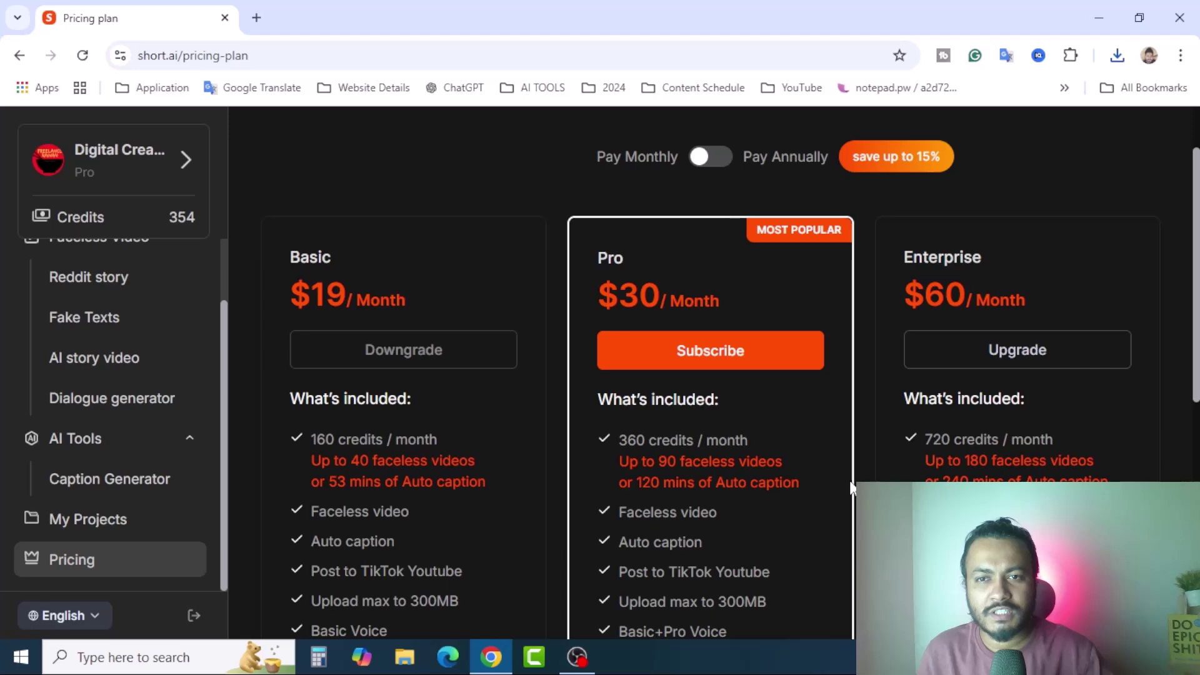
- Review annual plan prices and credit usage, then return Home to the template gallery
scroll(859, 468, up, 1)
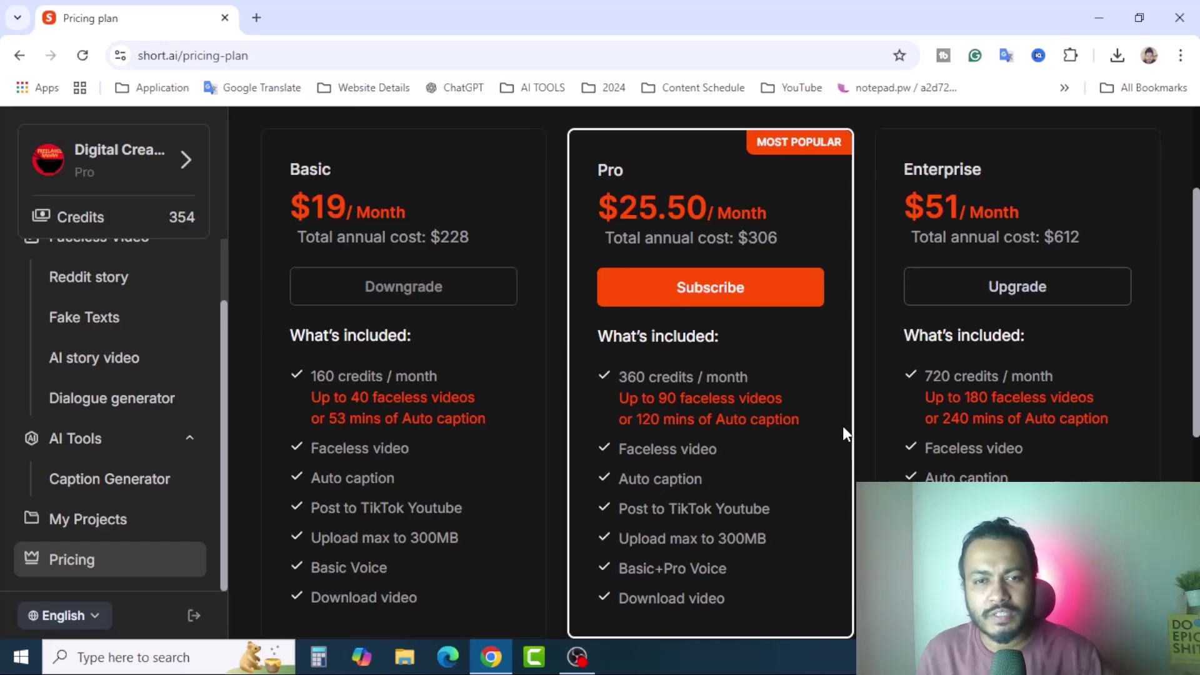
scroll(844, 429, down, 1)
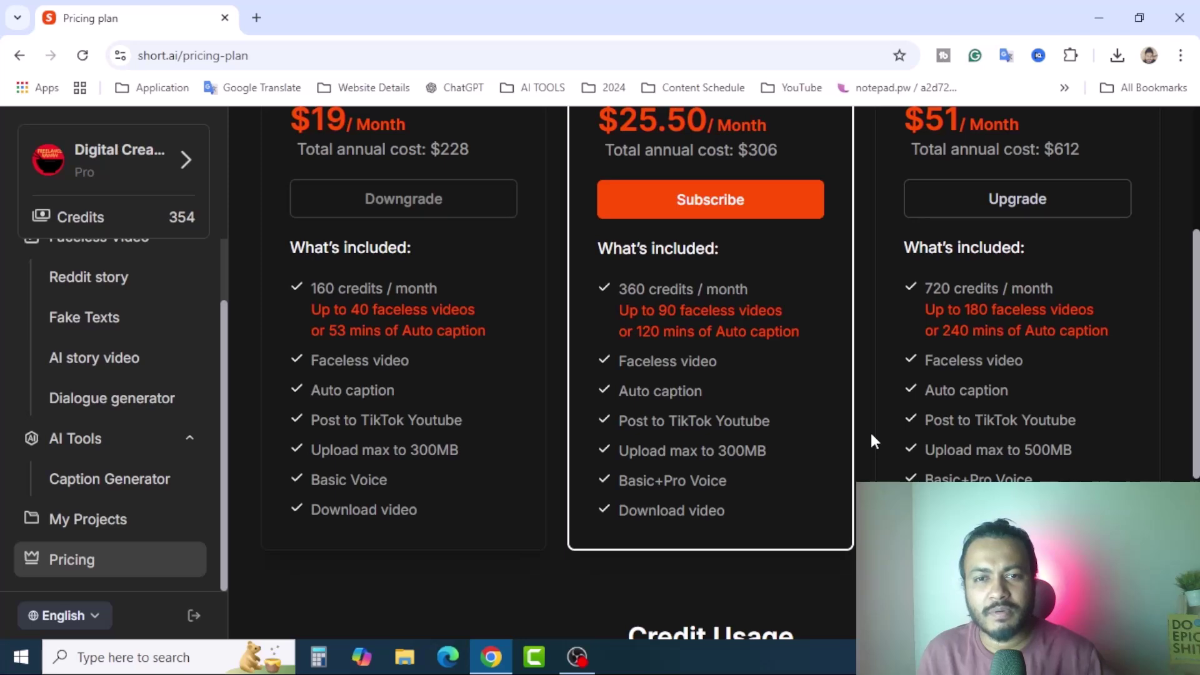
scroll(874, 437, up, 4)
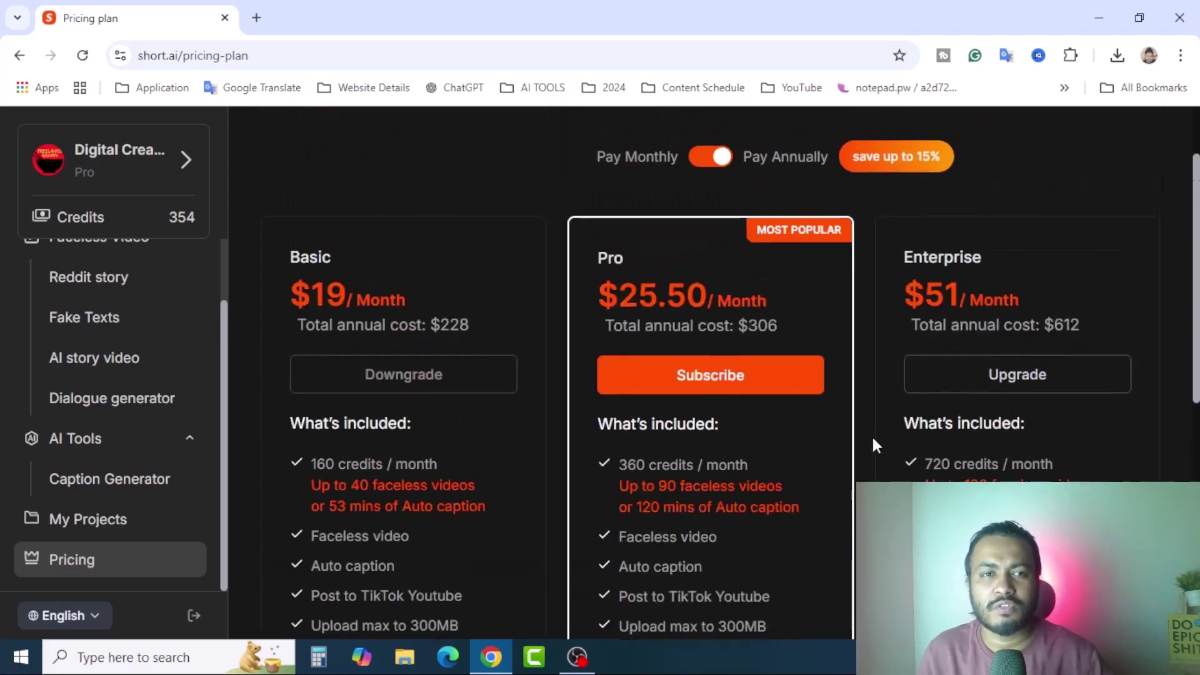
scroll(871, 433, down, 10)
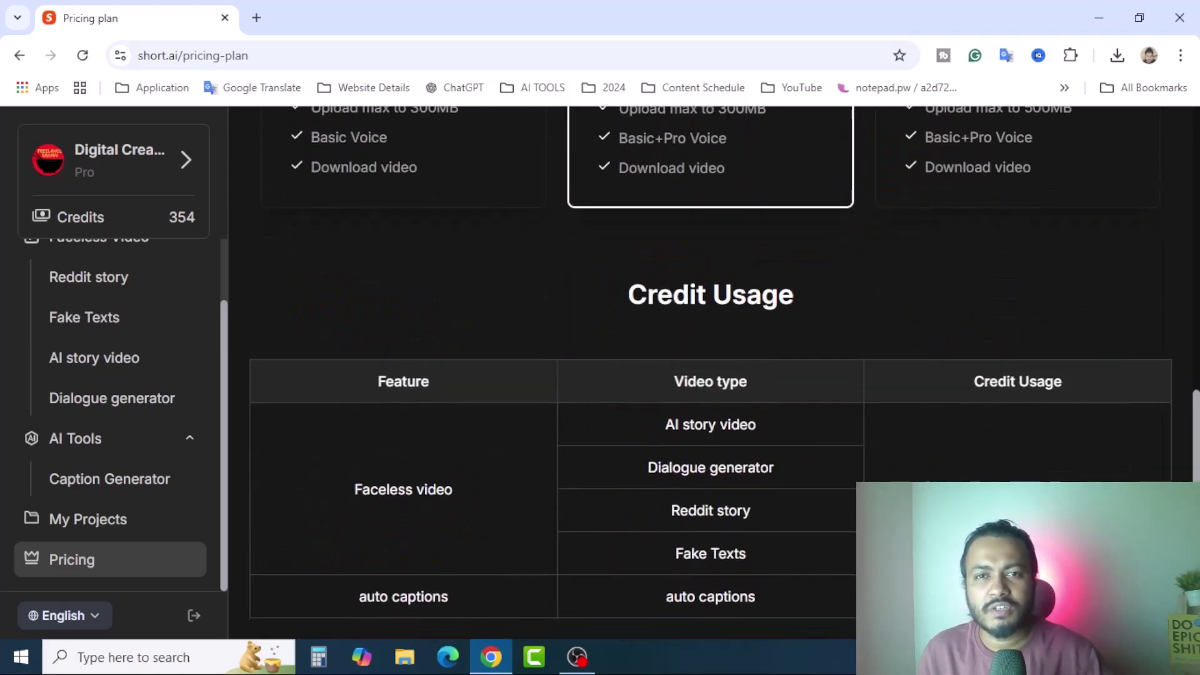
scroll(871, 478, up, 8)
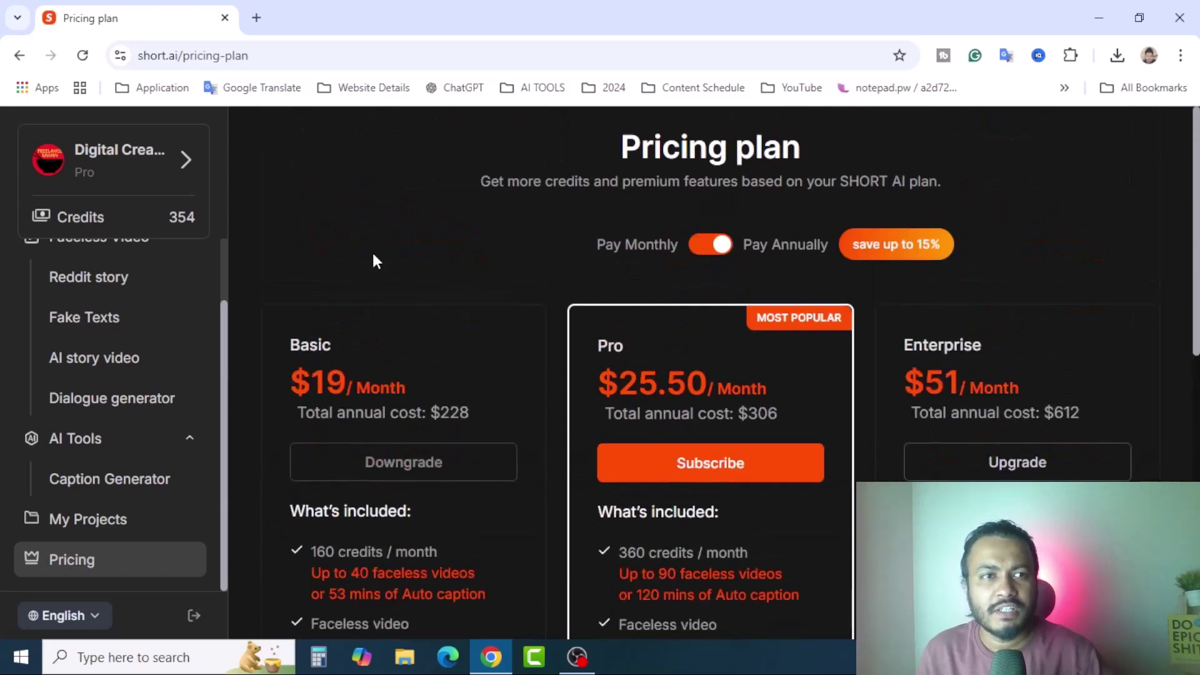
scroll(169, 391, up, 2)
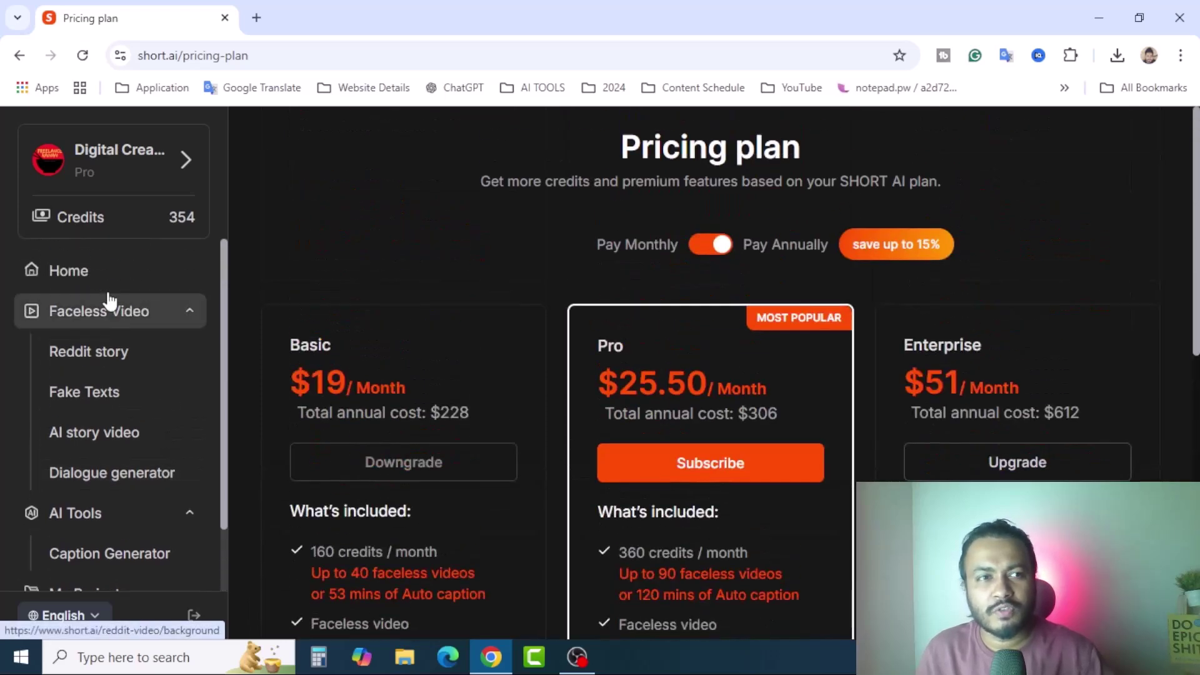
click(78, 274)
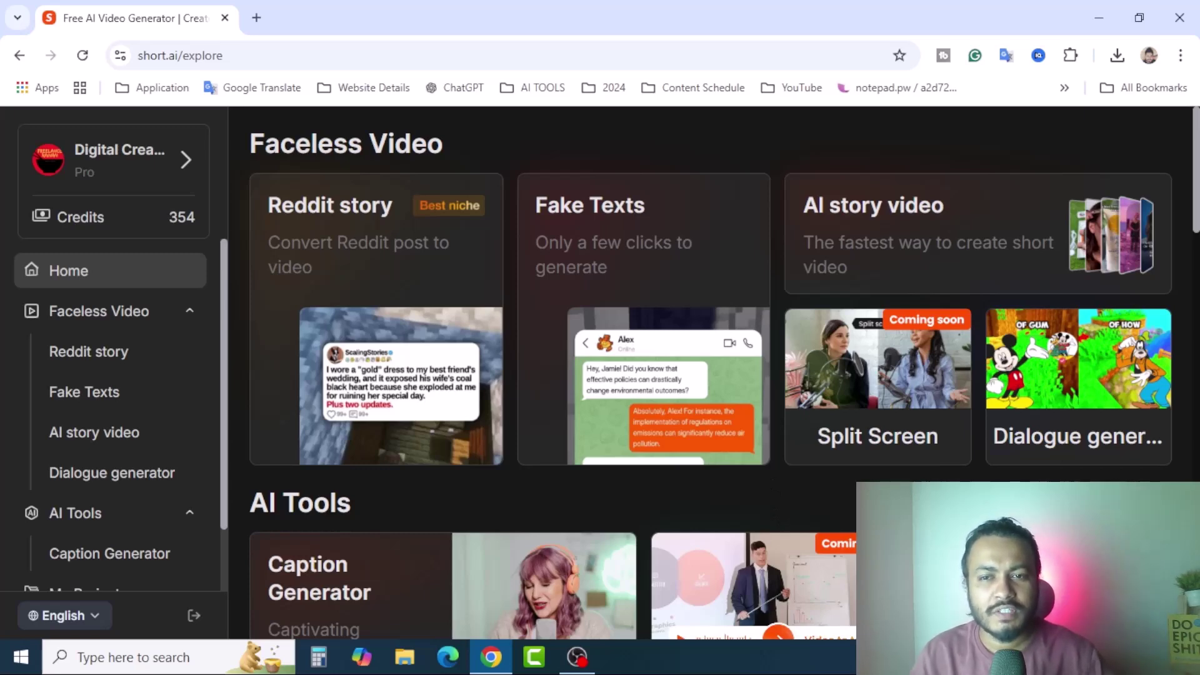
scroll(927, 447, down, 10)
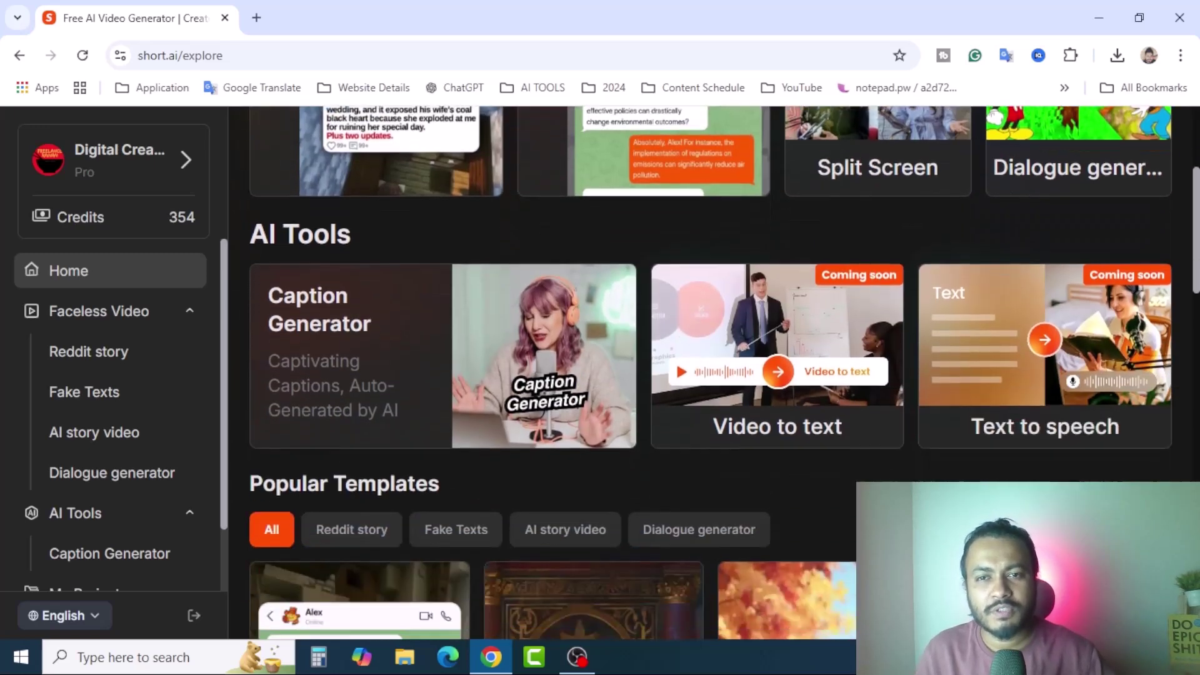